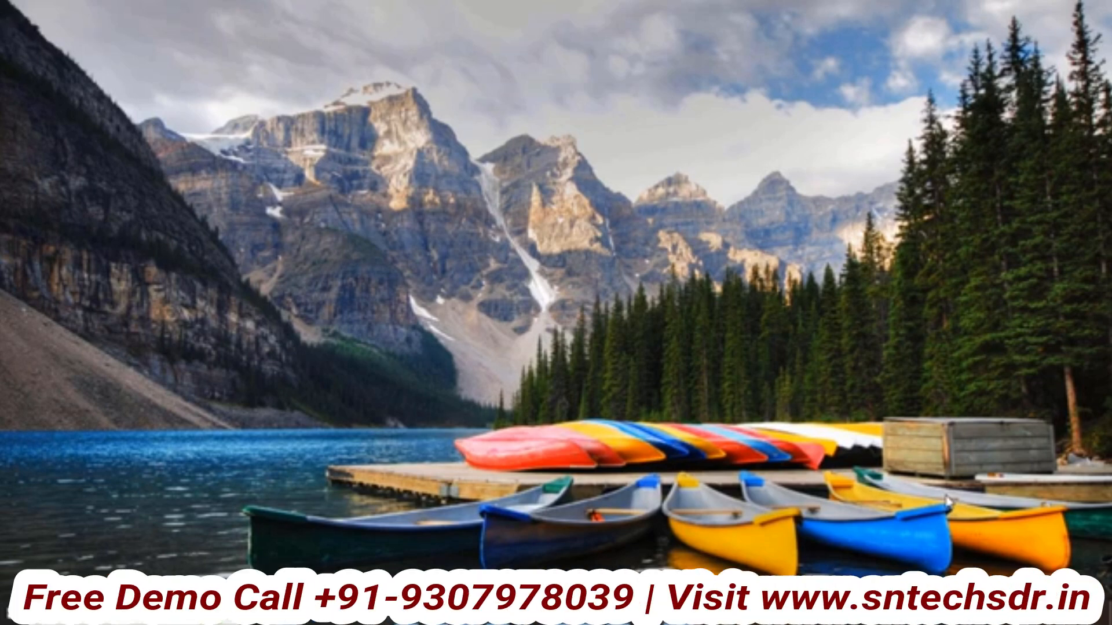
Launch School ERP from the Start menu
{"action": "key", "text": "super"}
{"action": "left_click", "coordinate": [165, 131]}
Skip the updates reminder, open the Demo company, log in, and open Masters > Fees Head
{"action": "left_click", "coordinate": [761, 460]}
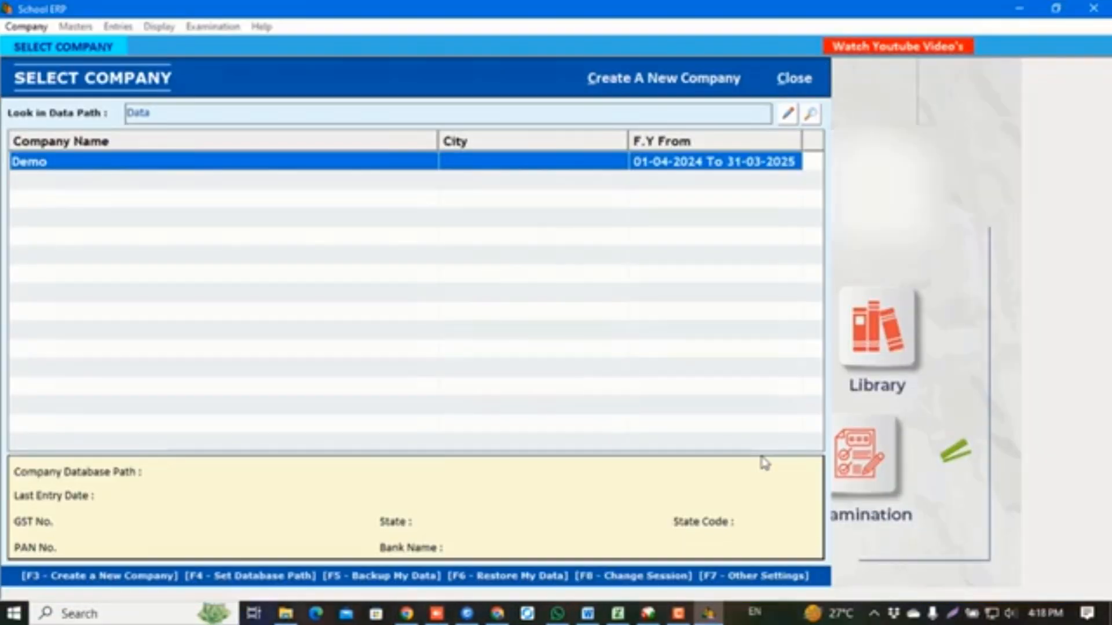
{"action": "double_click", "coordinate": [242, 165]}
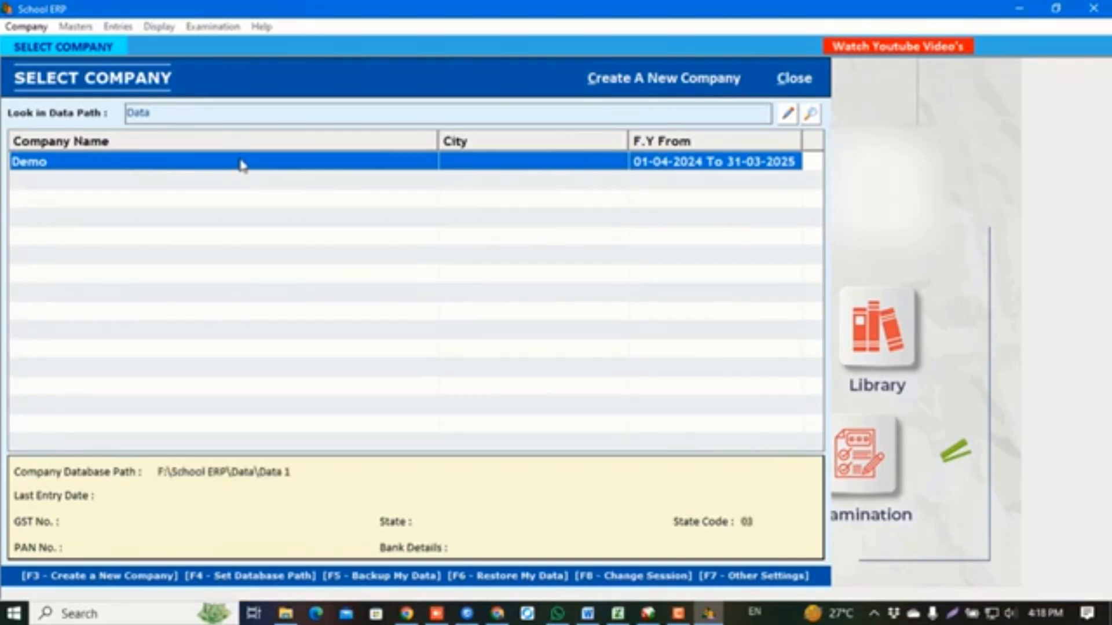
{"action": "type", "text": "1"}
{"action": "key", "text": "Return"}
{"action": "type", "text": "1"}
{"action": "key", "text": "Return"}
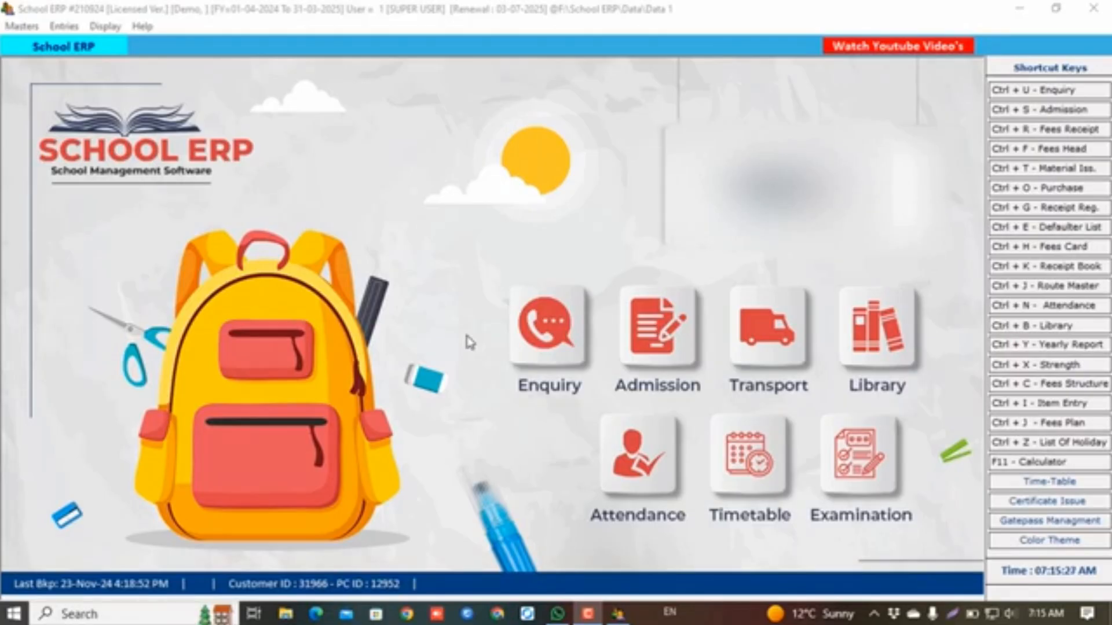
{"action": "left_click", "coordinate": [12, 26]}
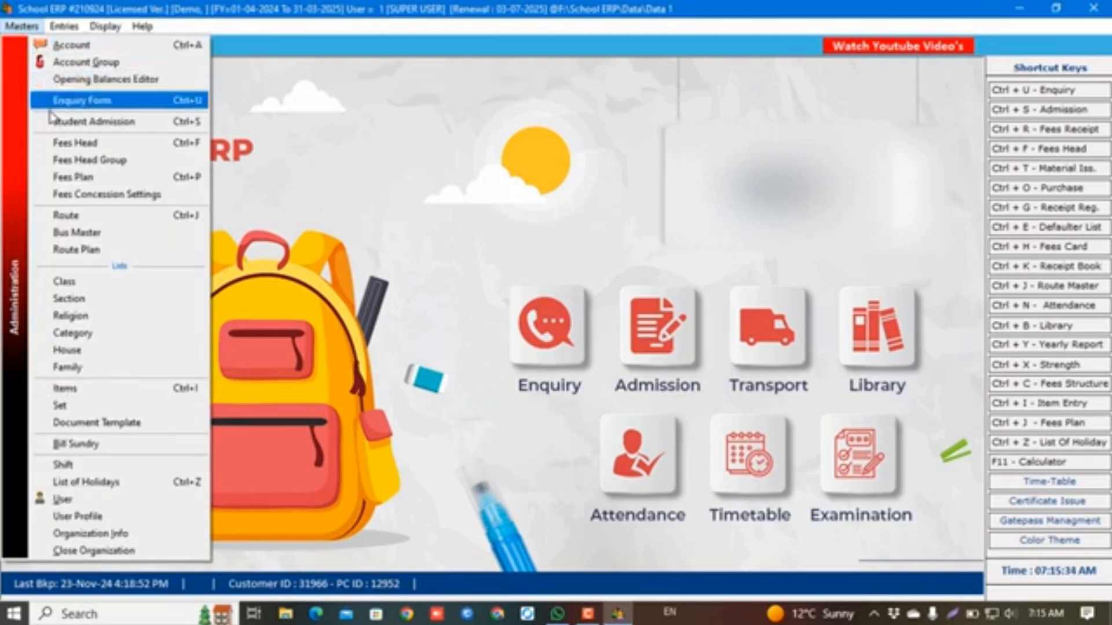
{"action": "left_click", "coordinate": [56, 143]}
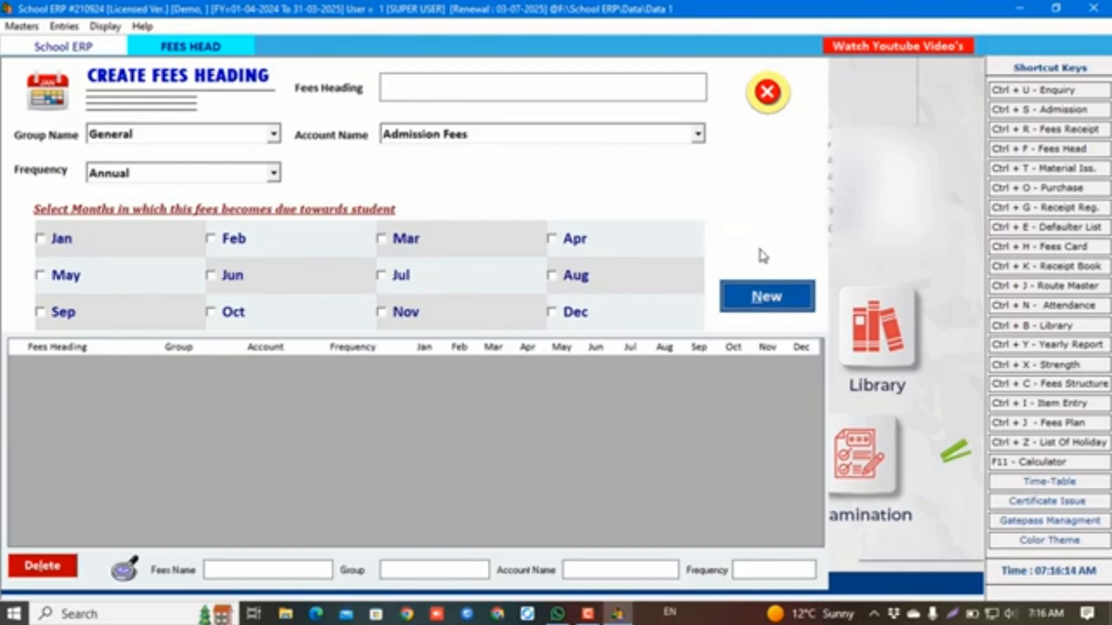
Save an Admission Fees heading: General group, Admission Fees account, Annual, due in April
{"action": "left_click", "coordinate": [780, 300]}
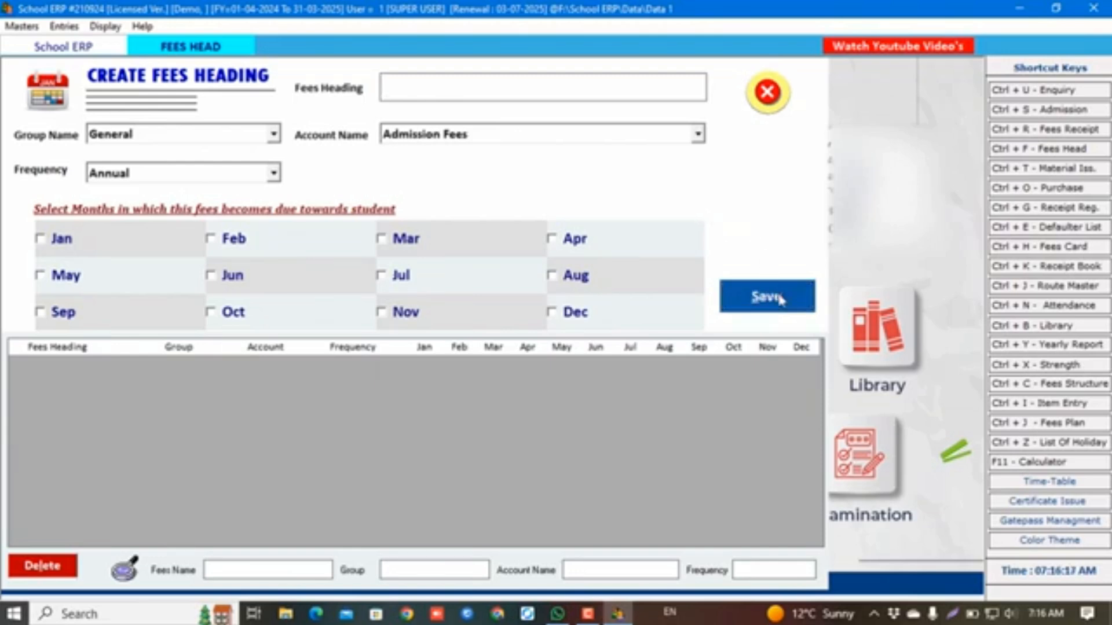
{"action": "type", "text": "admission fees"}
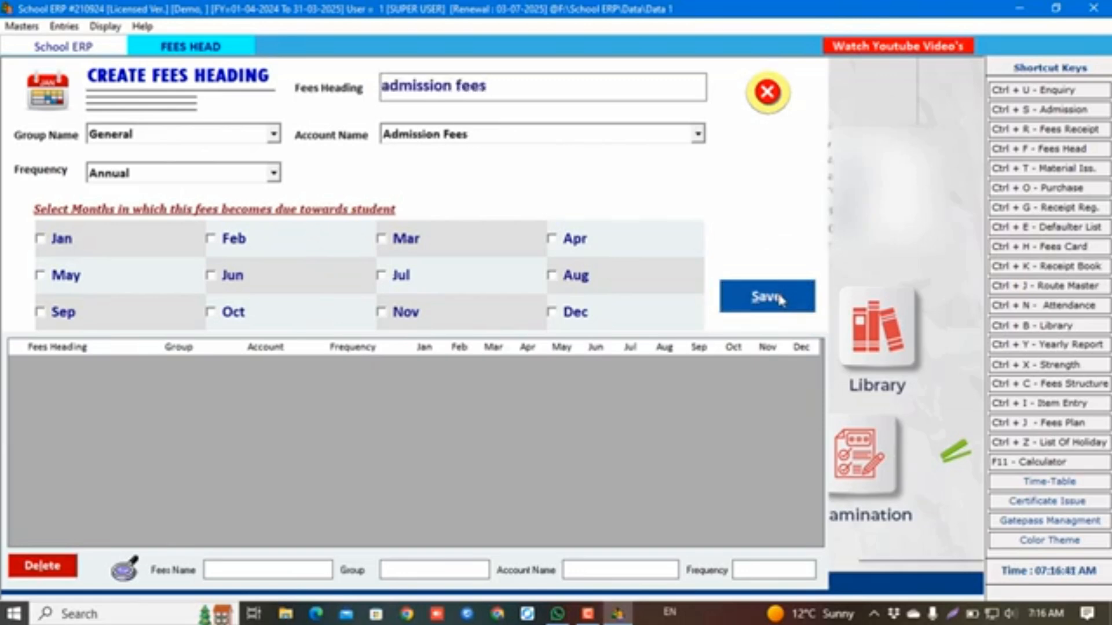
{"action": "key", "text": "Return"}
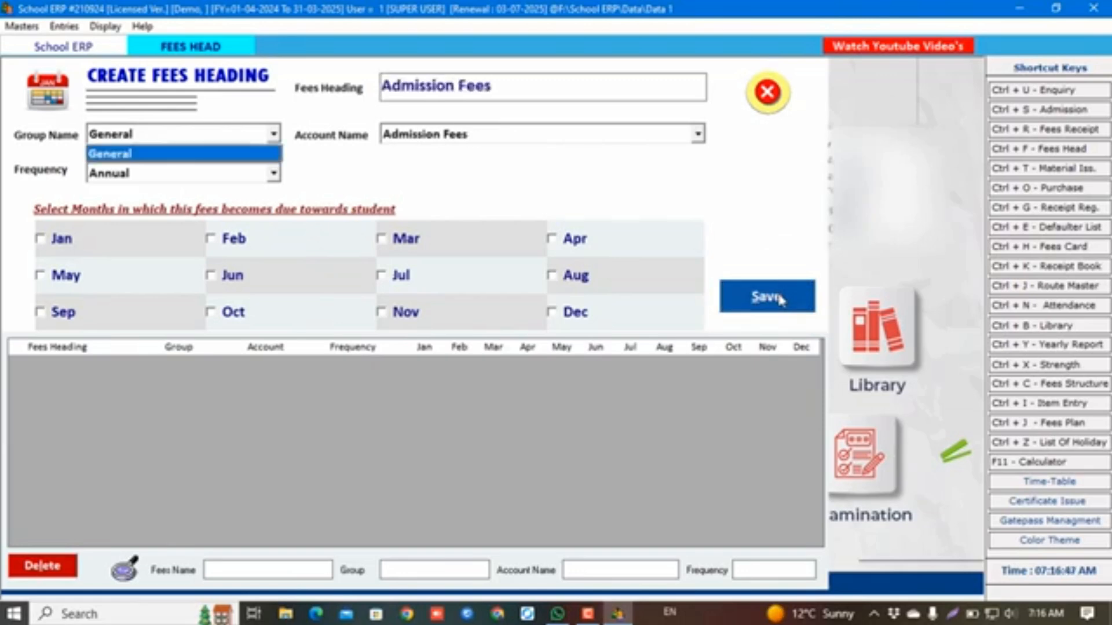
{"action": "key", "text": "Return"}
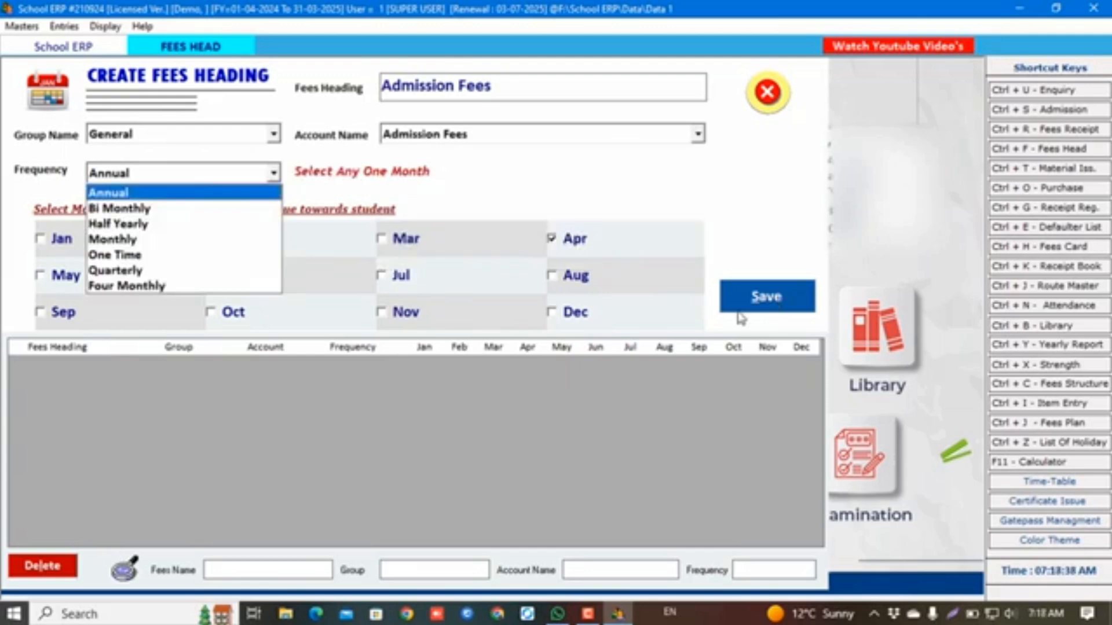
{"action": "key", "text": "Down"}
{"action": "key", "text": "Down"}
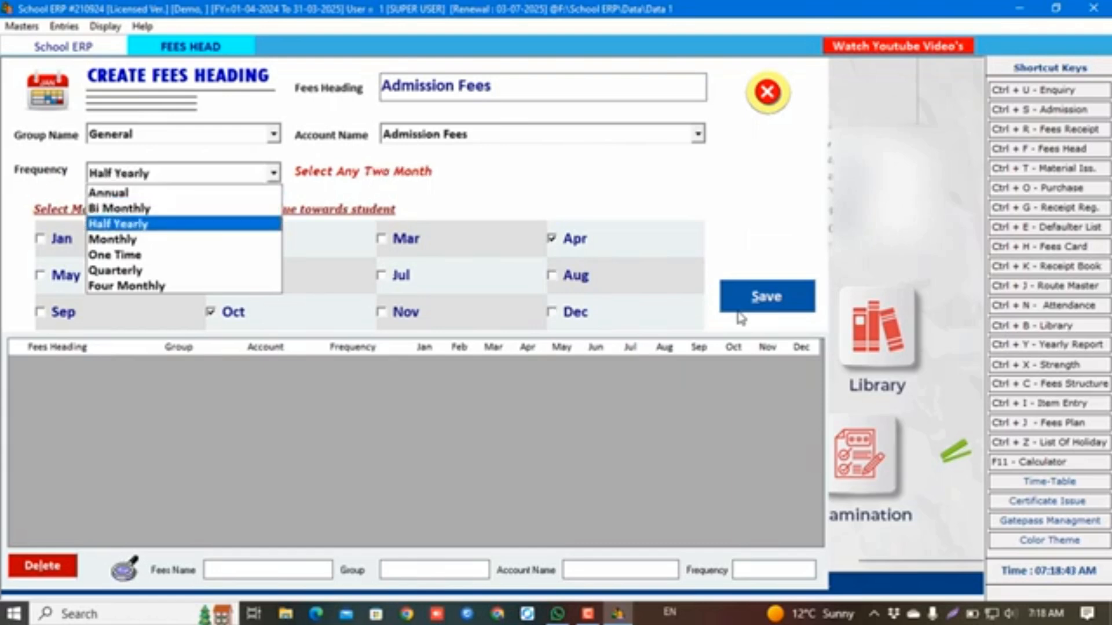
{"action": "key", "text": "Up"}
{"action": "key", "text": "Up"}
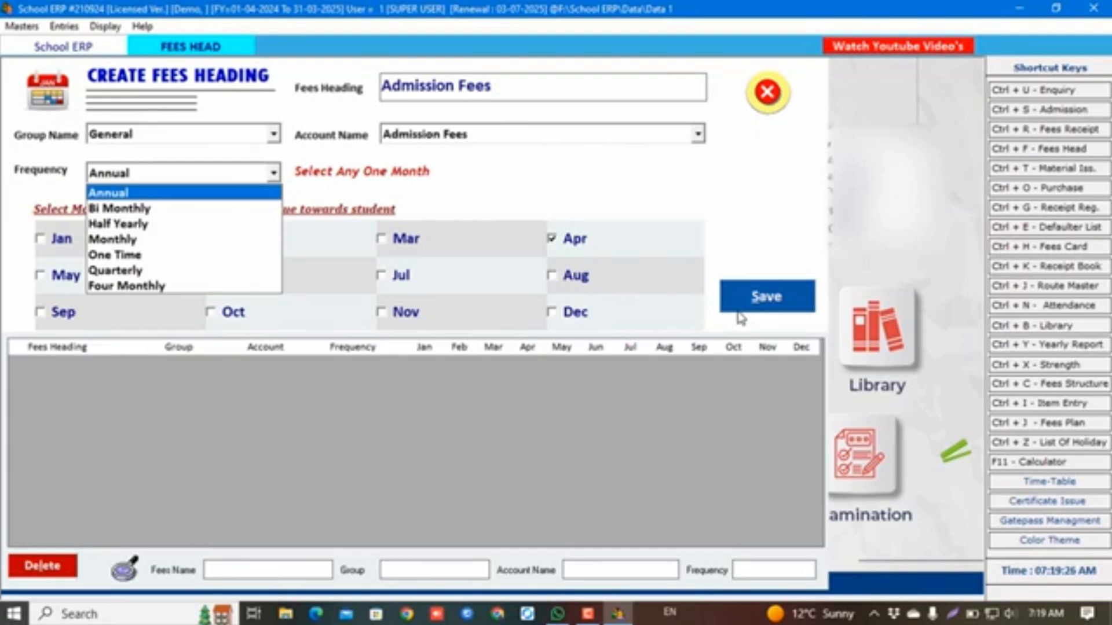
{"action": "key", "text": "Tab"}
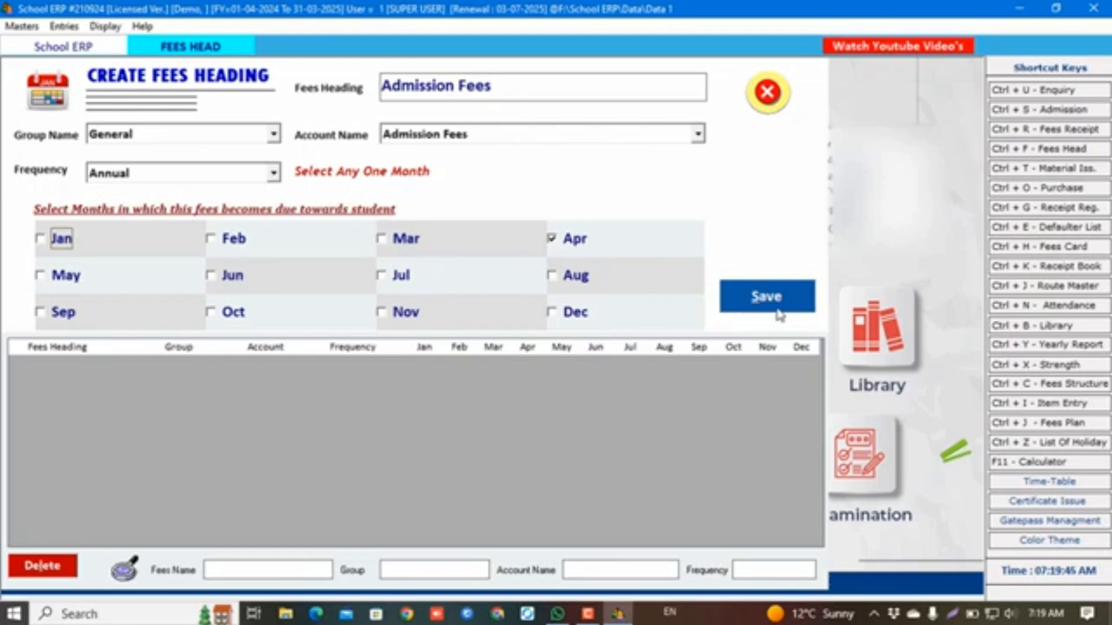
{"action": "left_click", "coordinate": [565, 244]}
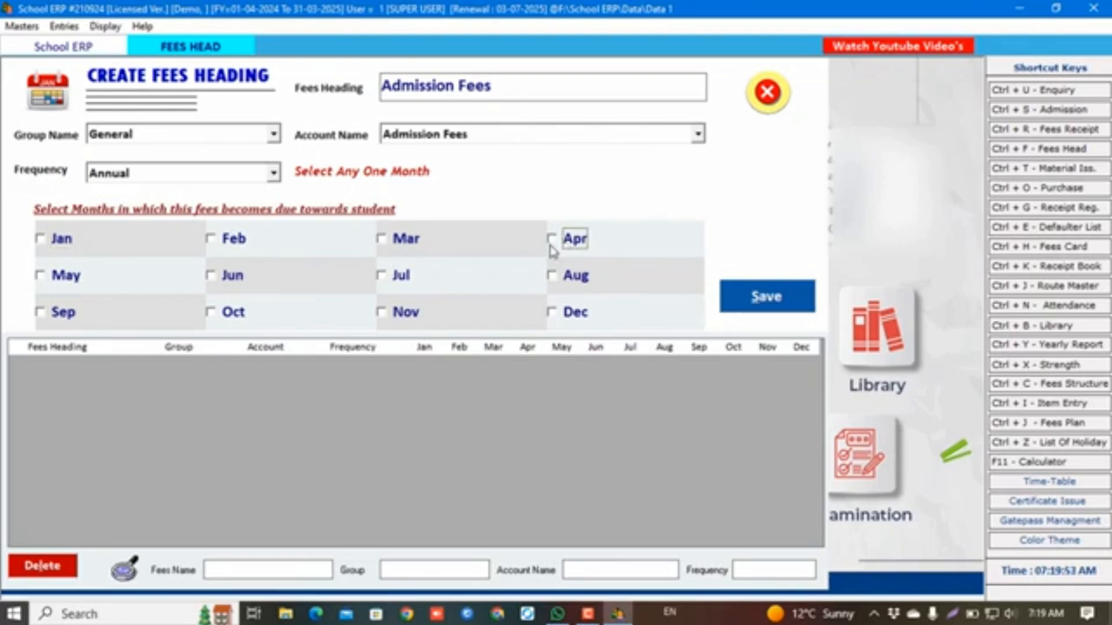
{"action": "left_click", "coordinate": [561, 249]}
{"action": "left_click", "coordinate": [766, 296]}
{"action": "key", "text": "Return"}
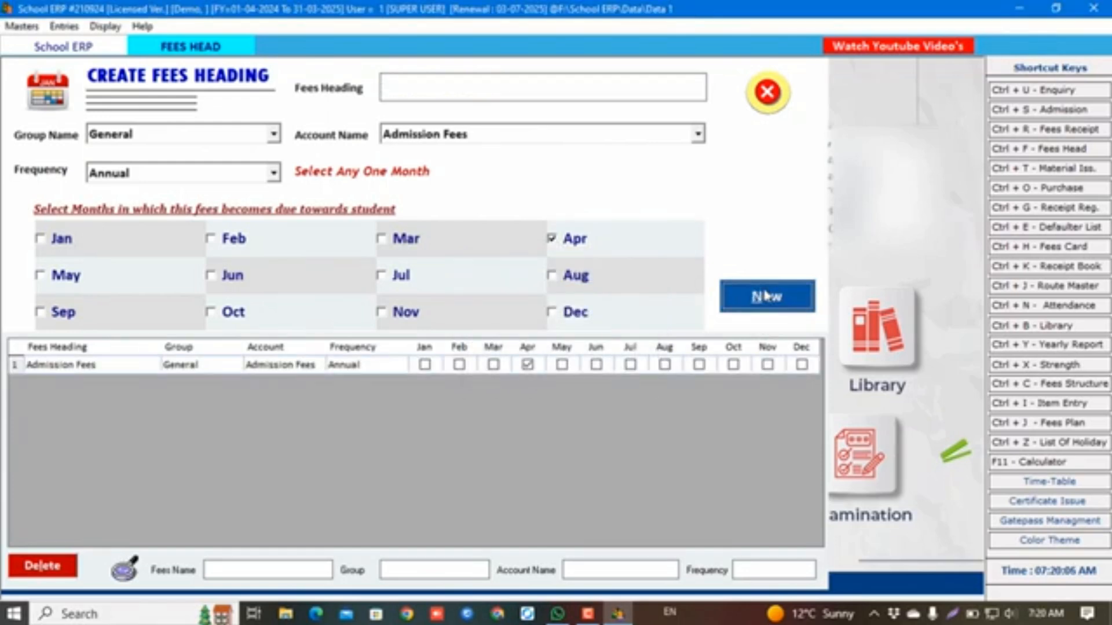
Save a Tution Fees heading: General group, Tution Fees account, Monthly frequency, due every month
{"action": "left_click", "coordinate": [765, 296]}
{"action": "type", "text": "Tution Fees"}
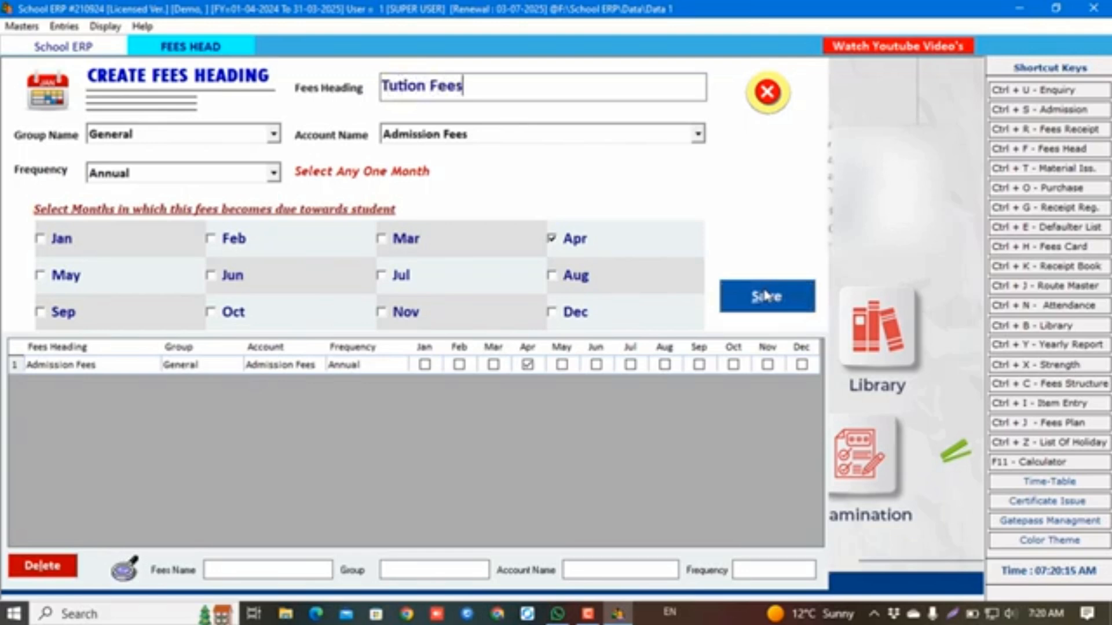
{"action": "key", "text": "Return"}
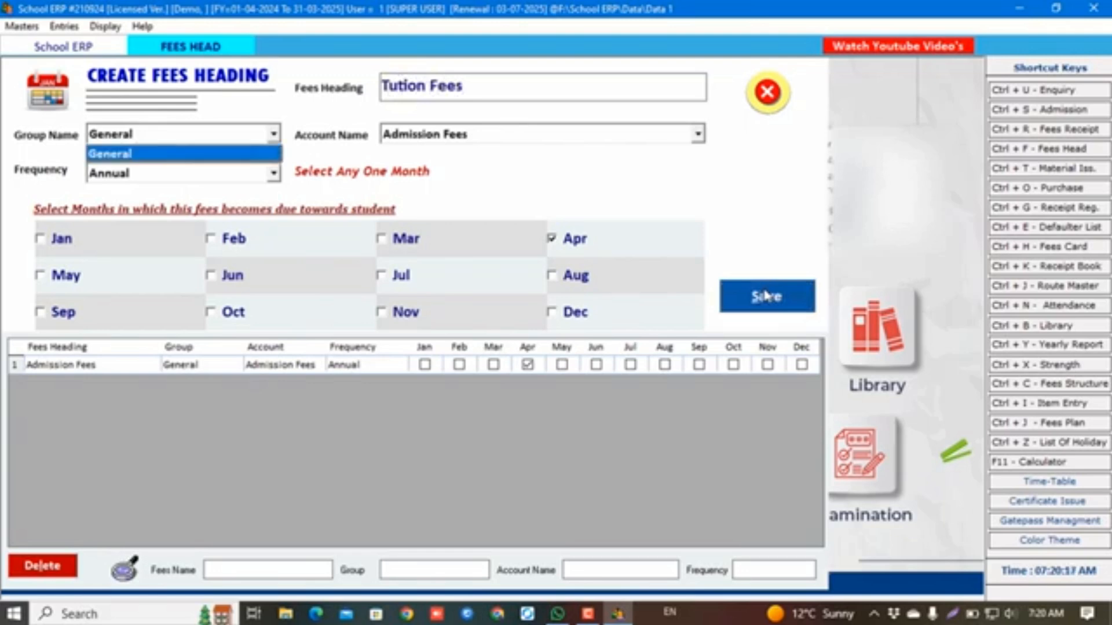
{"action": "key", "text": "Return"}
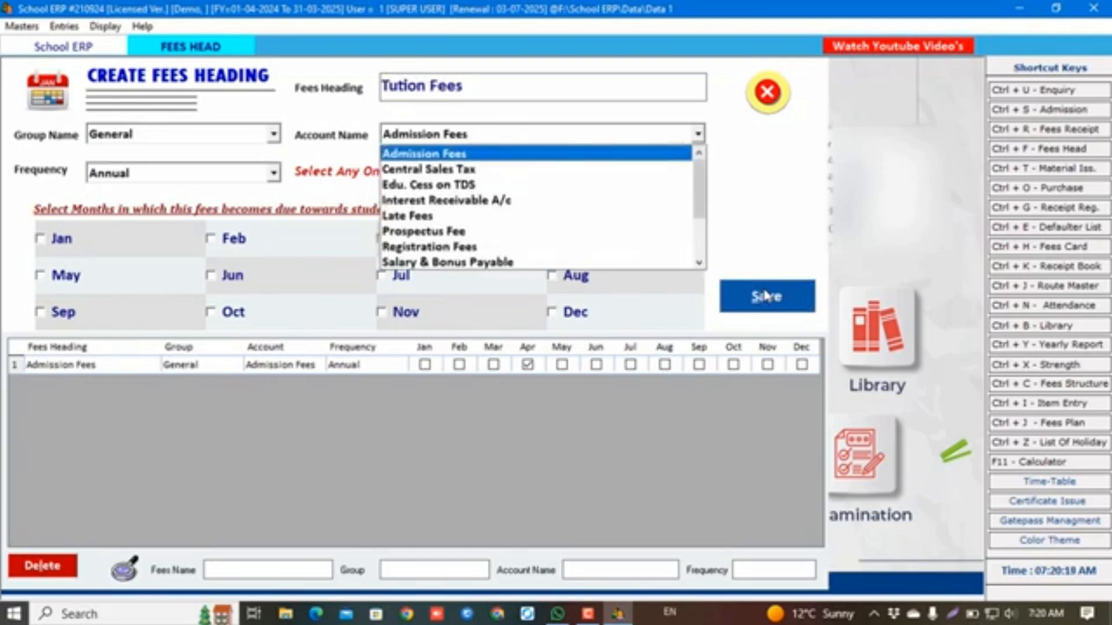
{"action": "key", "text": "t"}
{"action": "key", "text": "t"}
{"action": "key", "text": "t"}
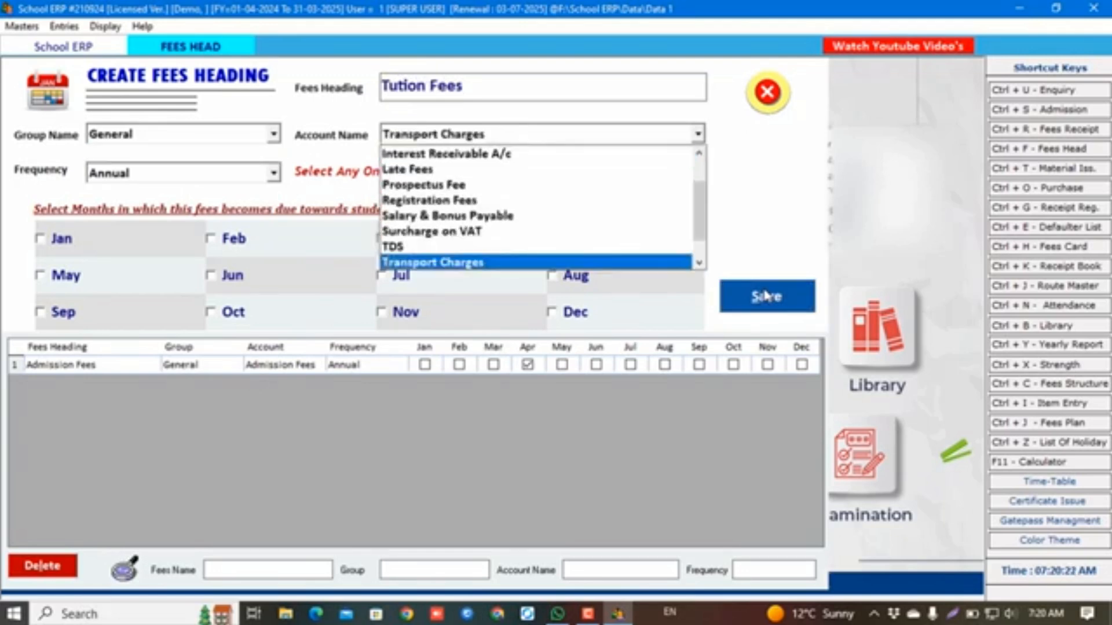
{"action": "key", "text": "Return"}
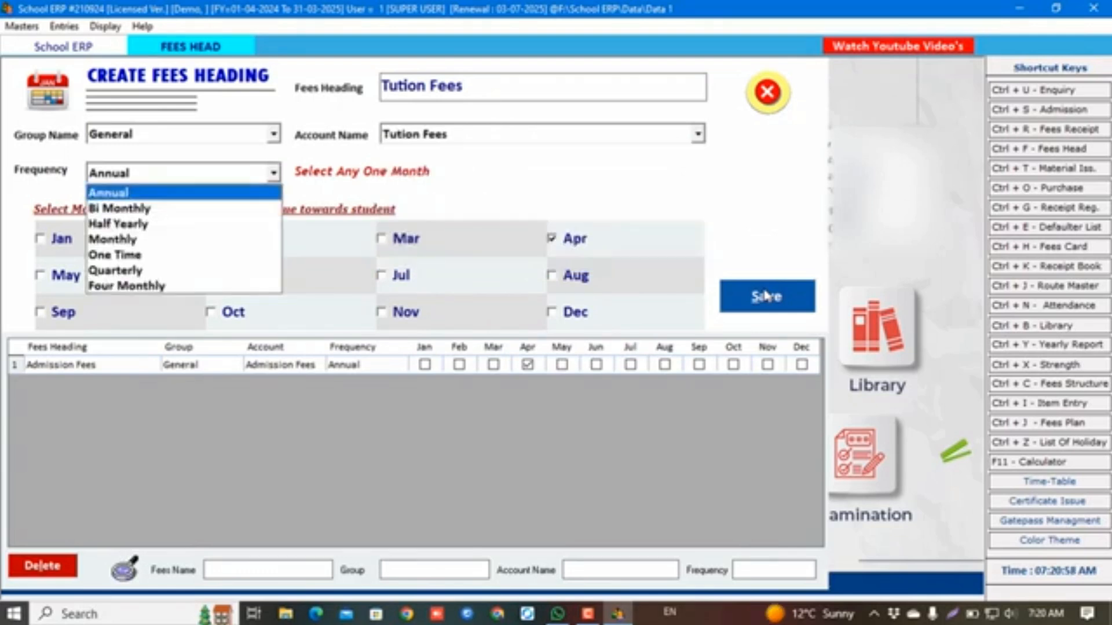
{"action": "key", "text": "Down"}
{"action": "key", "text": "Down"}
{"action": "key", "text": "Down"}
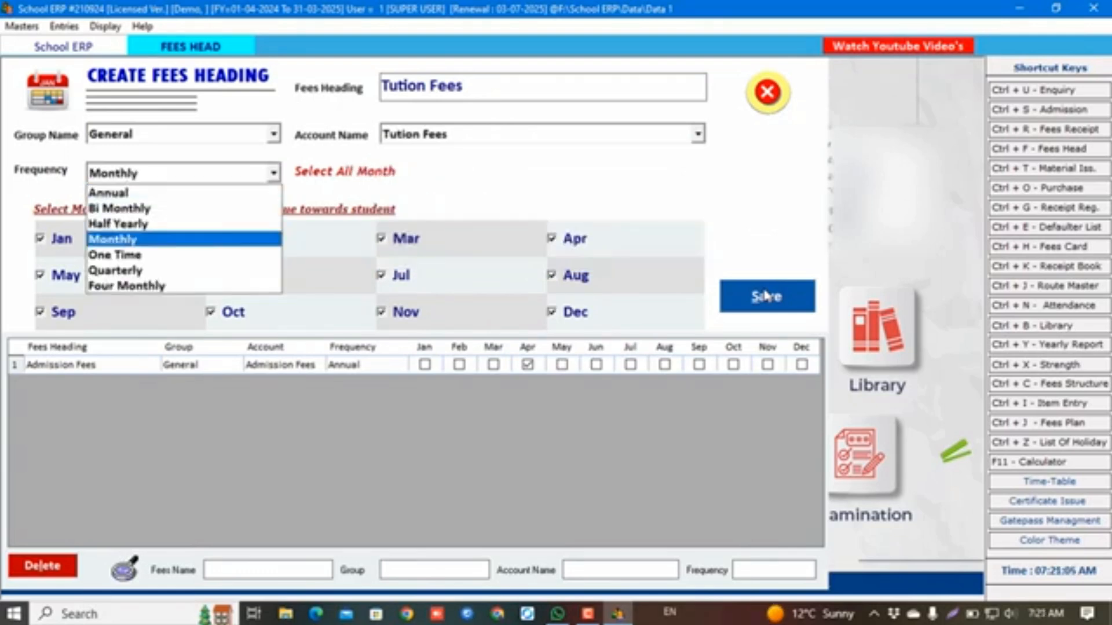
{"action": "key", "text": "Tab"}
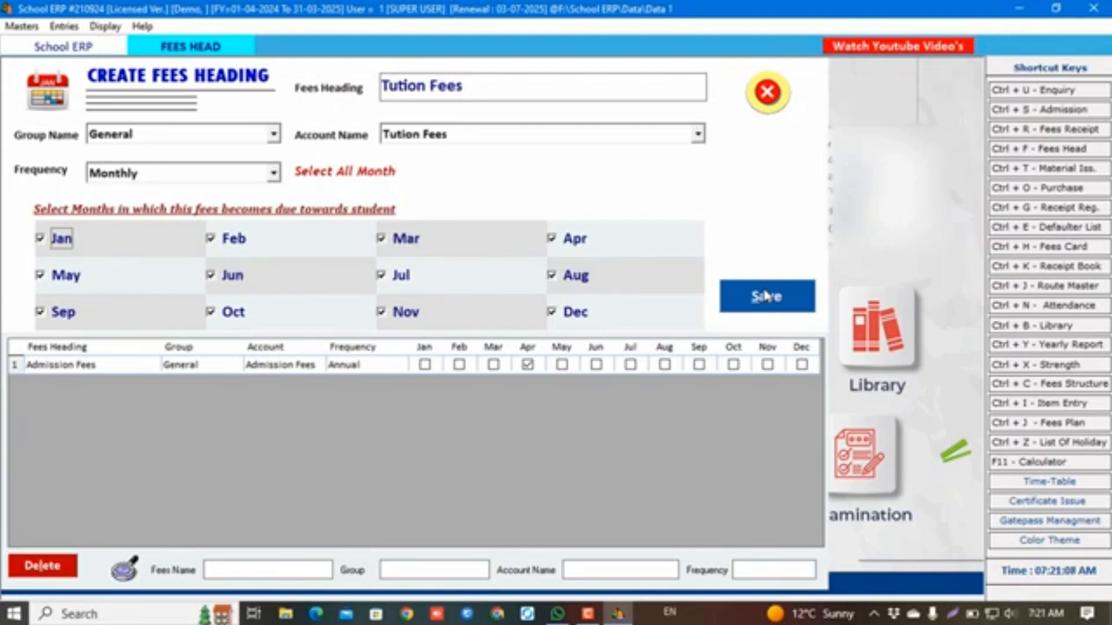
{"action": "key", "text": "Tab"}
{"action": "key", "text": "Tab"}
{"action": "key", "text": "Tab"}
{"action": "key", "text": "Tab"}
{"action": "key", "text": "Tab"}
{"action": "key", "text": "Tab"}
{"action": "key", "text": "Tab"}
{"action": "key", "text": "Tab"}
{"action": "key", "text": "Tab"}
{"action": "key", "text": "Tab"}
{"action": "key", "text": "Tab"}
{"action": "key", "text": "Tab"}
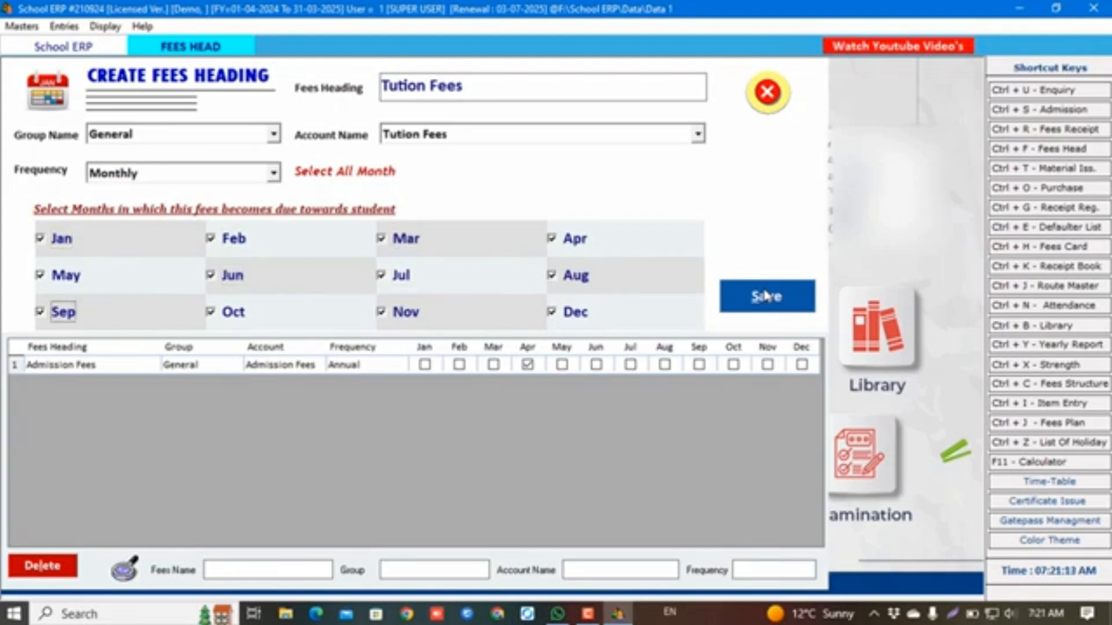
{"action": "key", "text": "Return"}
{"action": "key", "text": "Return"}
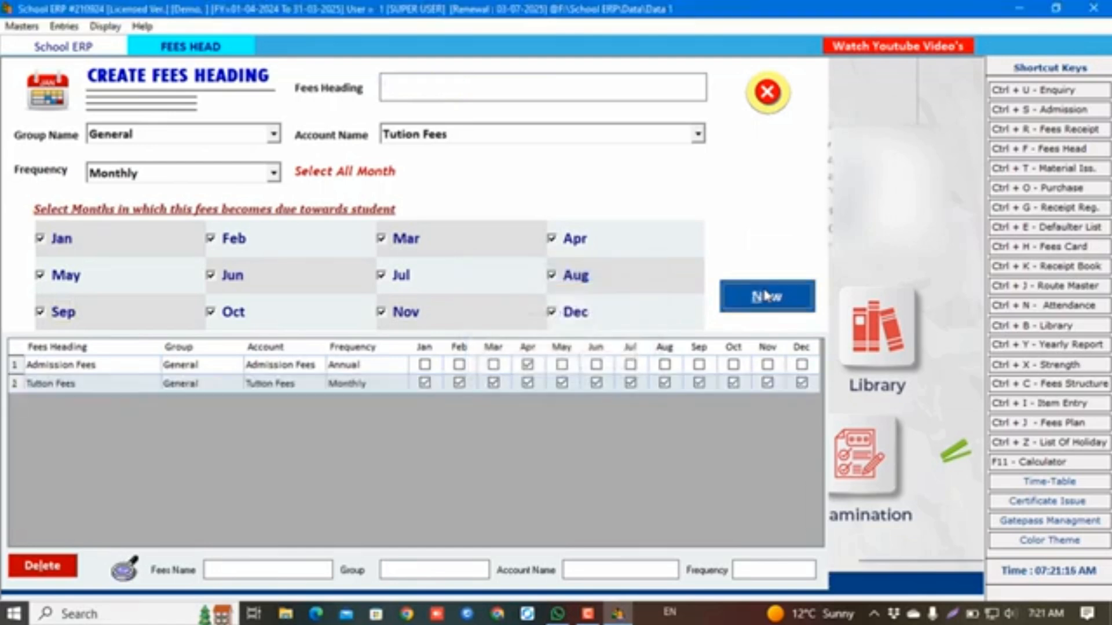
{"action": "left_click", "coordinate": [765, 296]}
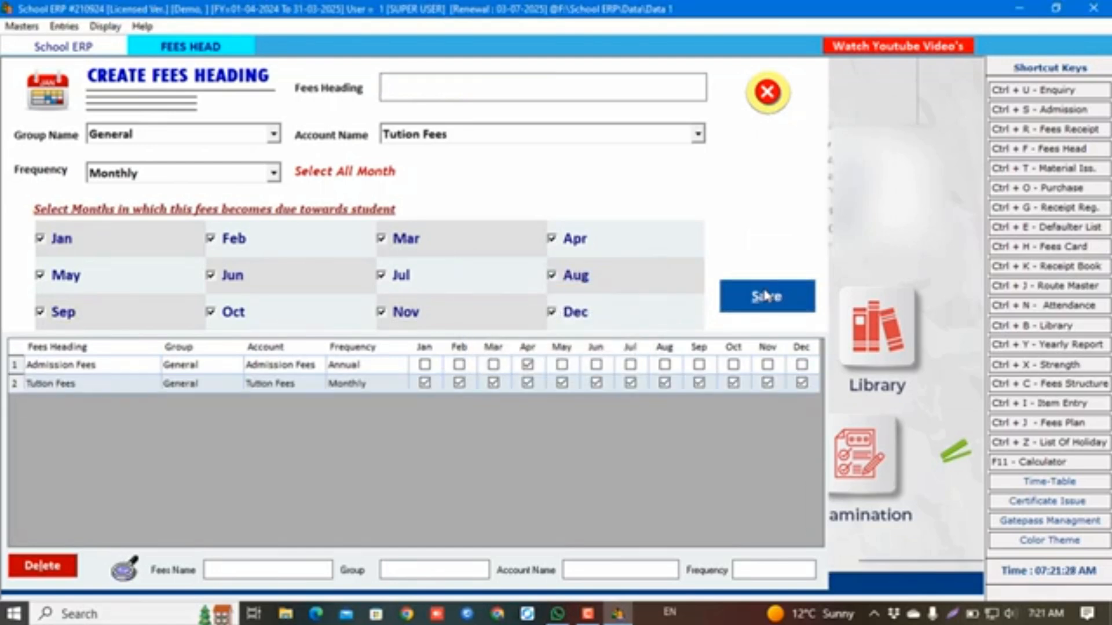
Enter Computer Fees as the new fees heading name
{"action": "type", "text": "Computer Fees"}
{"action": "key", "text": "Return"}
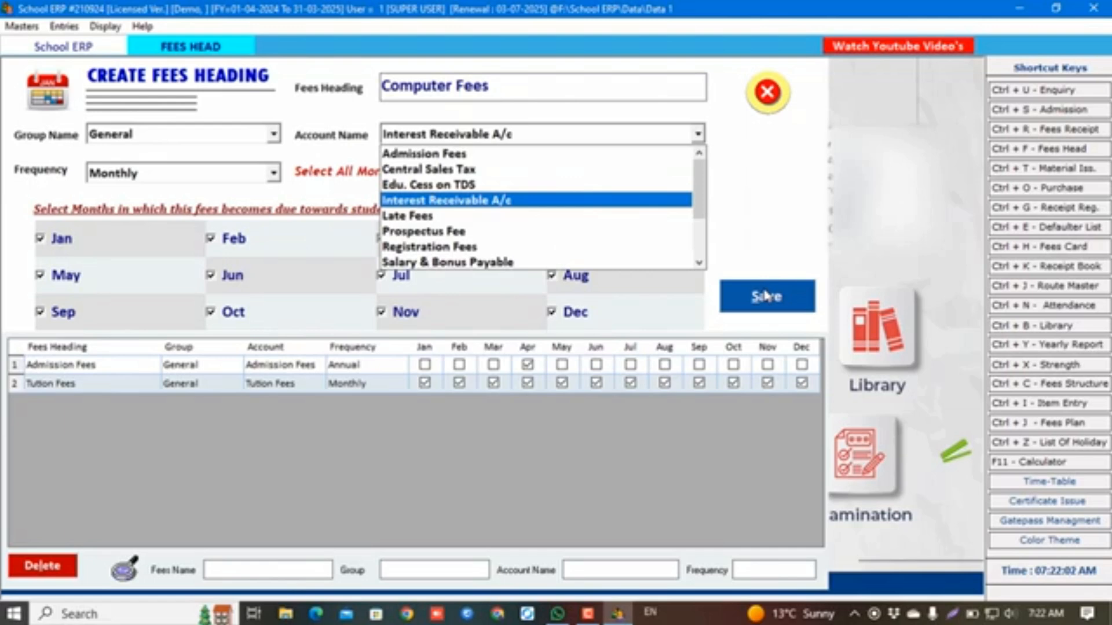
{"action": "key", "text": "Up"}
{"action": "key", "text": "Up"}
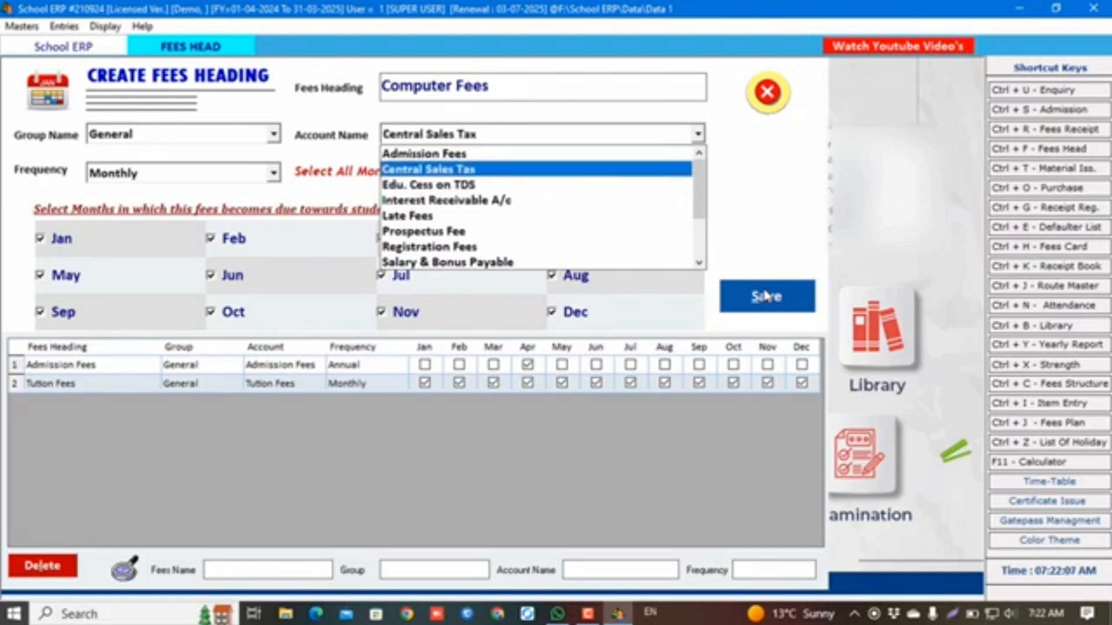
Create a Computer Fees account in the Income (Indirect) group with F3
{"action": "key", "text": "F3"}
{"action": "type", "text": "Computer Fees"}
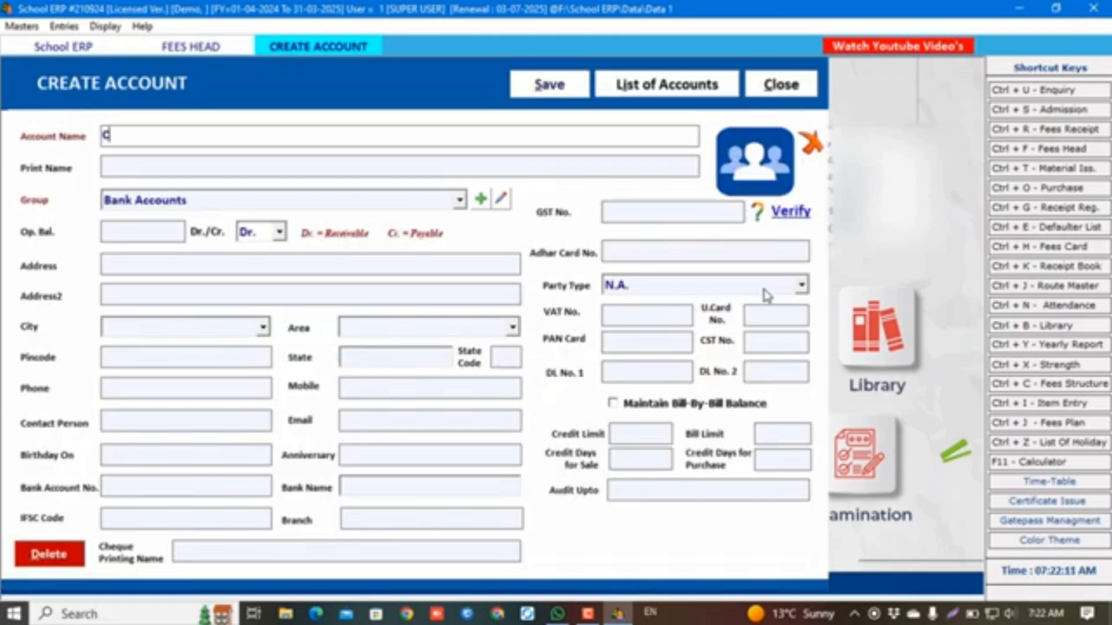
{"action": "key", "text": "Return"}
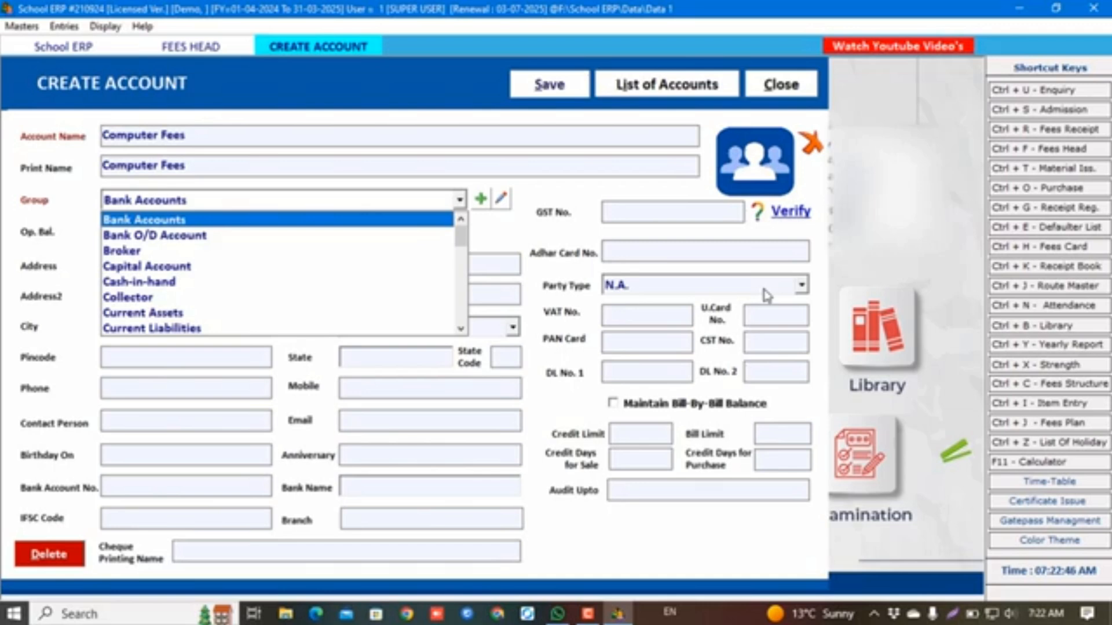
{"action": "key", "text": "Down"}
{"action": "key", "text": "Down"}
{"action": "key", "text": "Down"}
{"action": "key", "text": "Down"}
{"action": "key", "text": "Down"}
{"action": "key", "text": "Down"}
{"action": "key", "text": "Down"}
{"action": "key", "text": "Down"}
{"action": "key", "text": "Down"}
{"action": "key", "text": "Down"}
{"action": "key", "text": "Down"}
{"action": "key", "text": "Down"}
{"action": "key", "text": "Down"}
{"action": "key", "text": "Down"}
{"action": "key", "text": "Return"}
{"action": "key", "text": "Return"}
{"action": "key", "text": "Return"}
{"action": "key", "text": "Return"}
{"action": "key", "text": "Return"}
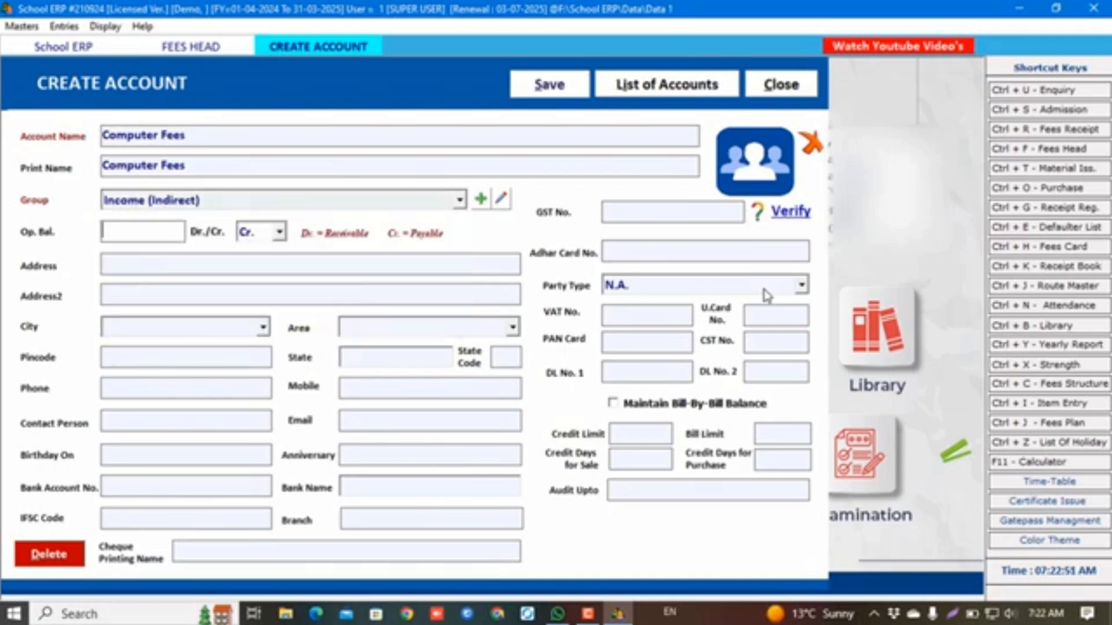
{"action": "key", "text": "alt+s"}
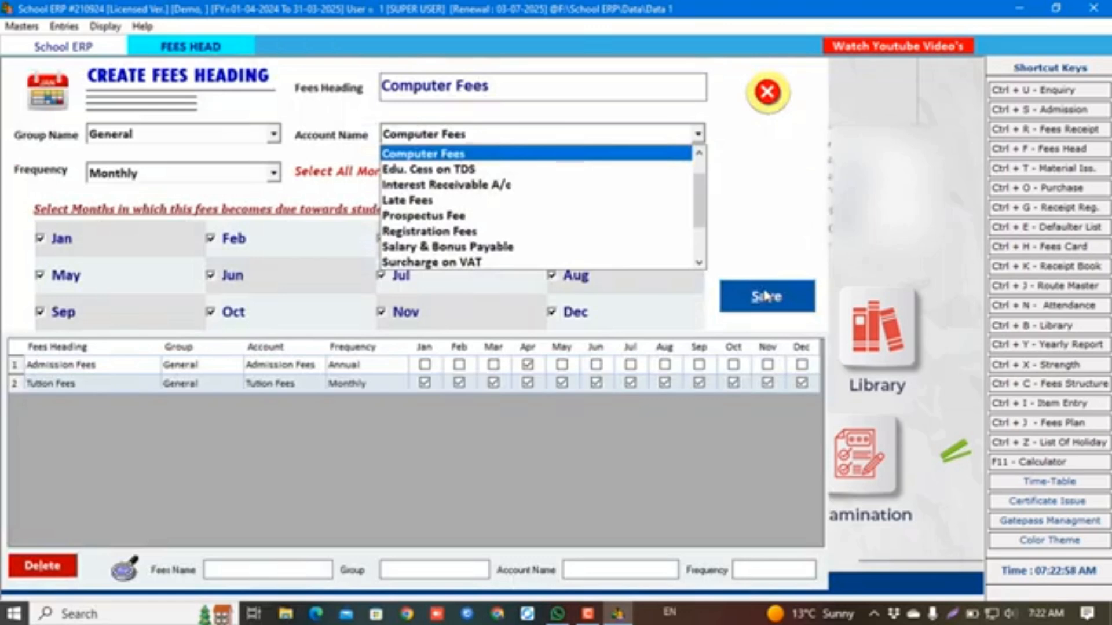
Save the Computer Fees heading as Monthly and open Masters > Fees Plan
{"action": "key", "text": "Return"}
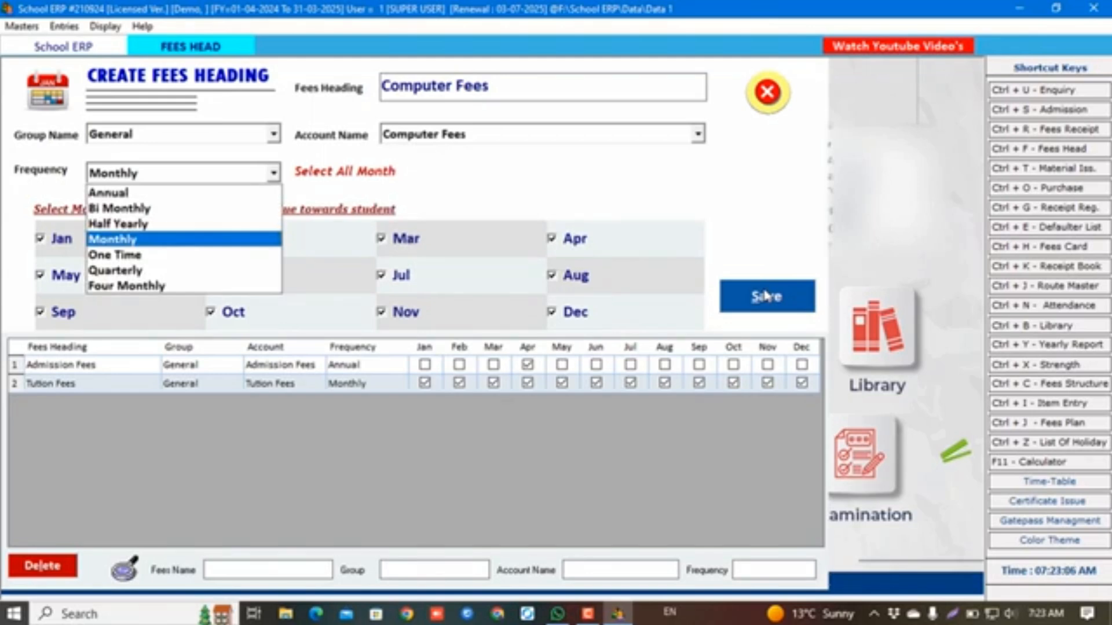
{"action": "key", "text": "Return"}
{"action": "key", "text": "Return"}
{"action": "key", "text": "Return"}
{"action": "key", "text": "Return"}
{"action": "key", "text": "Return"}
{"action": "key", "text": "Return"}
{"action": "key", "text": "Return"}
{"action": "key", "text": "Return"}
{"action": "key", "text": "Return"}
{"action": "key", "text": "Return"}
{"action": "key", "text": "Return"}
{"action": "key", "text": "Return"}
{"action": "key", "text": "Return"}
{"action": "key", "text": "Return"}
{"action": "key", "text": "Return"}
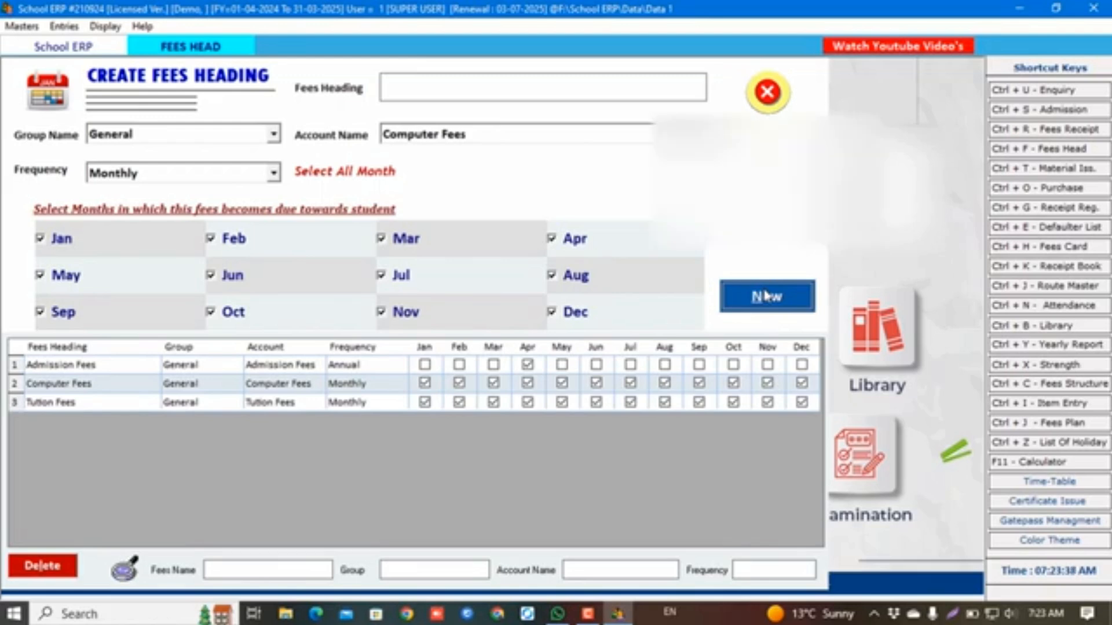
{"action": "left_click", "coordinate": [20, 26]}
{"action": "left_click", "coordinate": [73, 177]}
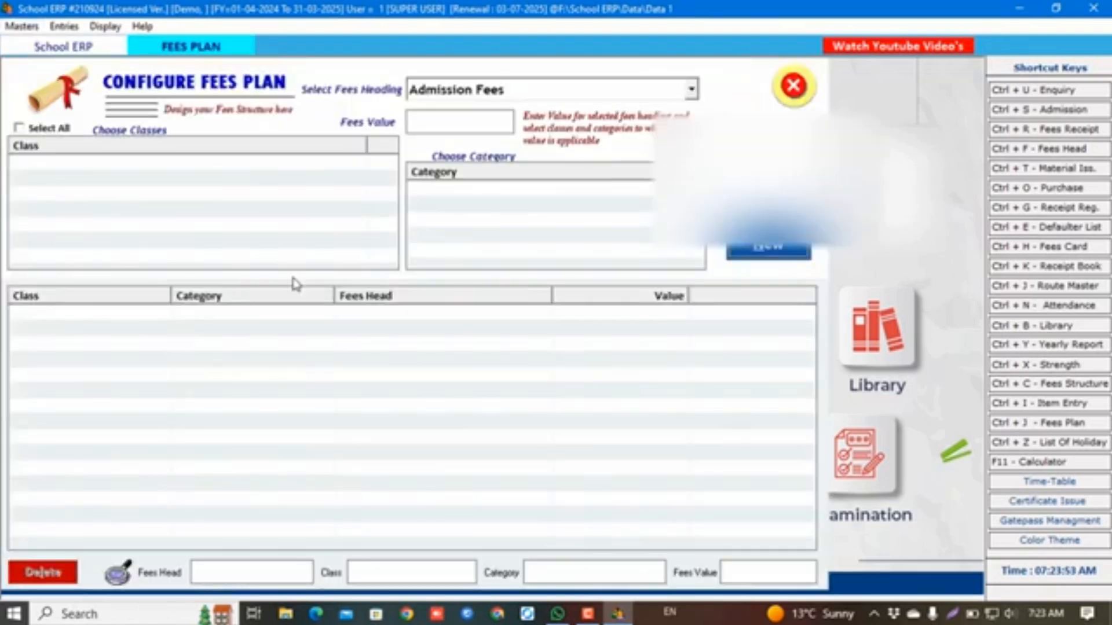
Save Admission Fees of 1500 for classes 1st–5th, General category
{"action": "key", "text": "Return"}
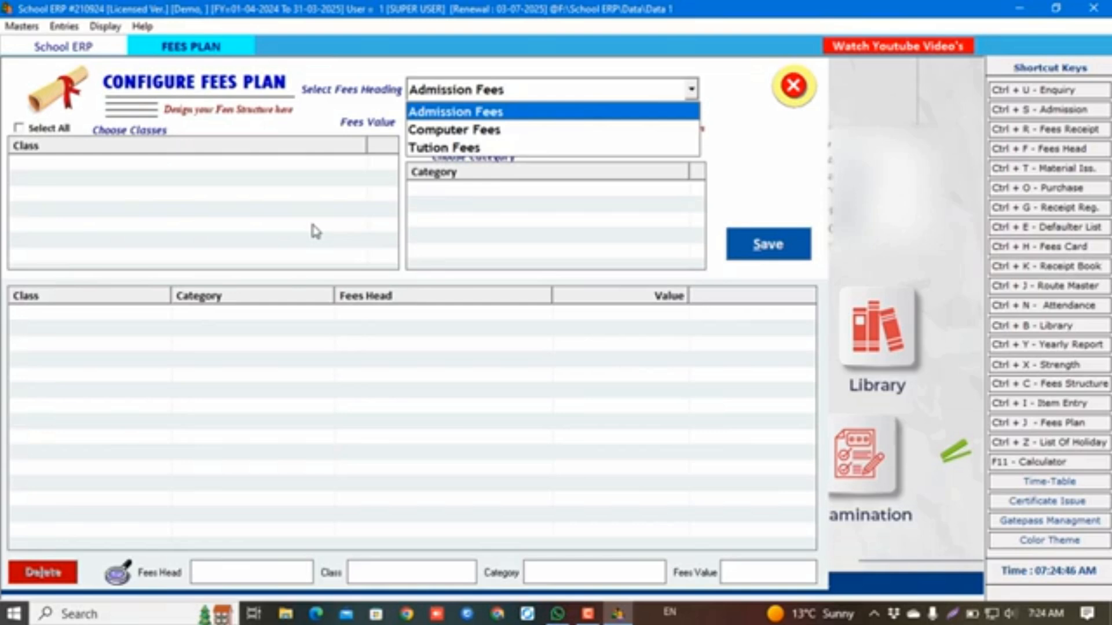
{"action": "key", "text": "Return"}
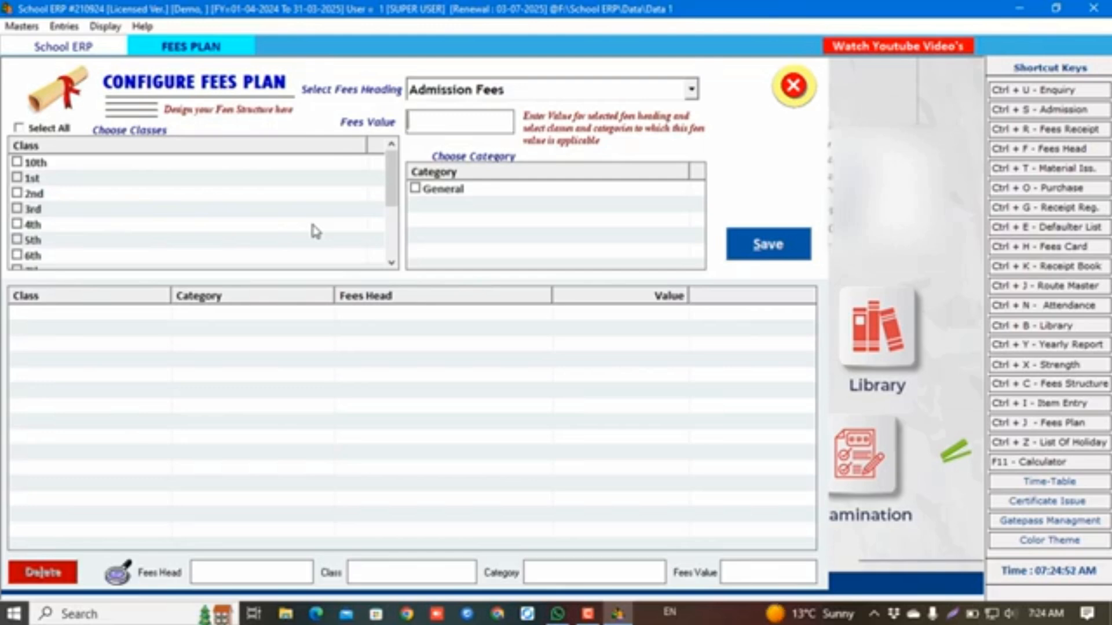
{"action": "type", "text": "1500"}
{"action": "key", "text": "Tab"}
{"action": "key", "text": "Down"}
{"action": "key", "text": "space"}
{"action": "key", "text": "Down"}
{"action": "key", "text": "space"}
{"action": "key", "text": "Down"}
{"action": "key", "text": "space"}
{"action": "key", "text": "Down"}
{"action": "key", "text": "space"}
{"action": "key", "text": "Down"}
{"action": "key", "text": "space"}
{"action": "key", "text": "Tab"}
{"action": "key", "text": "space"}
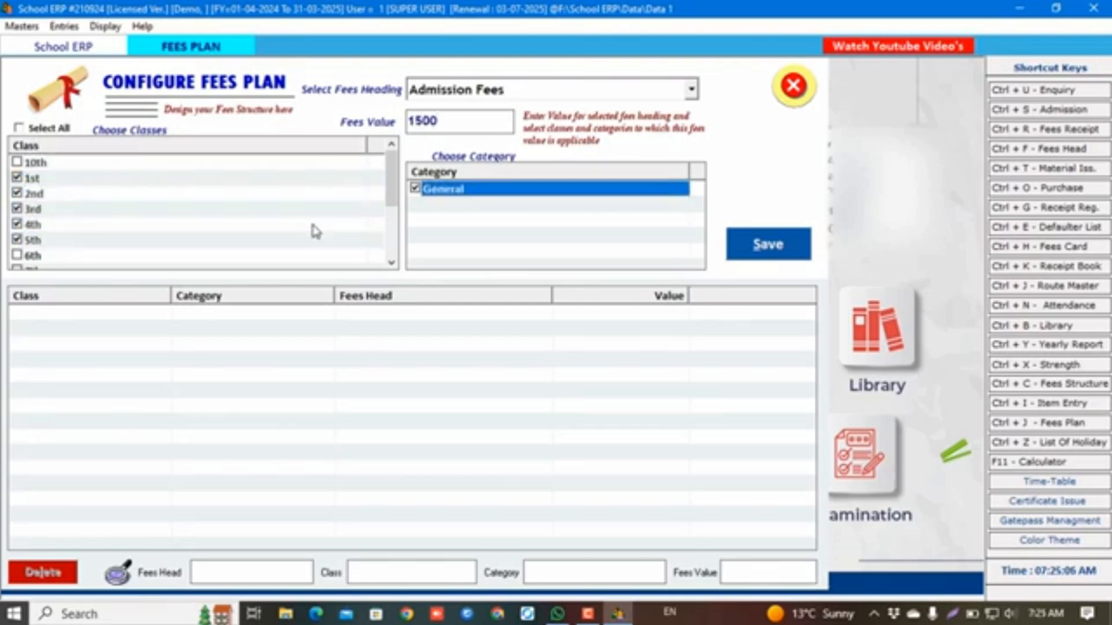
{"action": "key", "text": "Tab"}
{"action": "key", "text": "Return"}
{"action": "key", "text": "Return"}
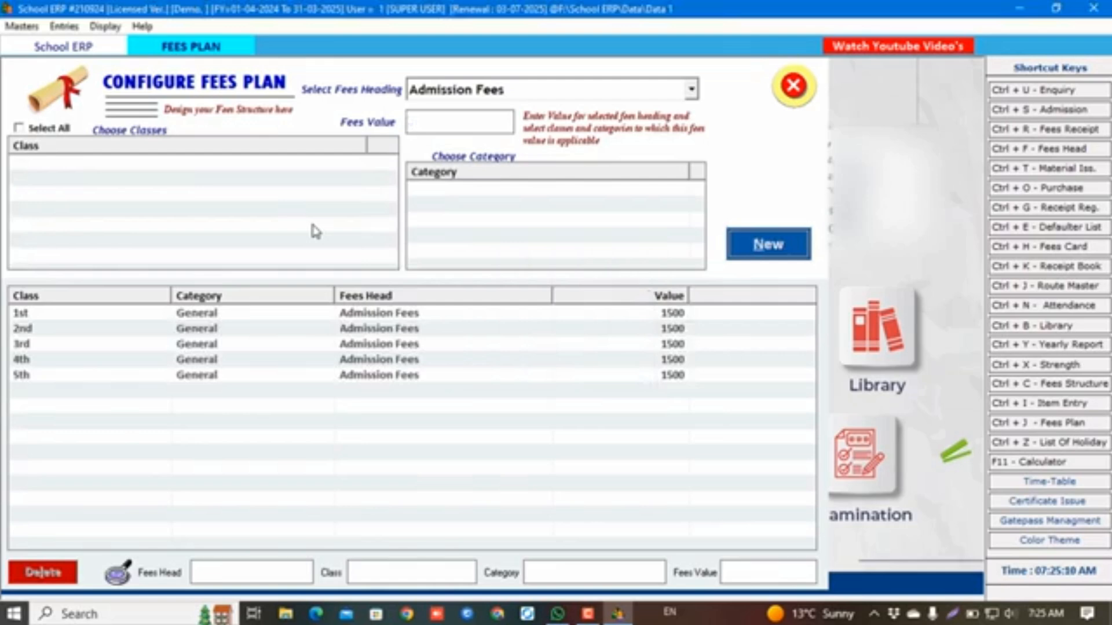
Save Computer Fees of 500 for classes 1st–5th
{"action": "key", "text": "Down"}
{"action": "key", "text": "Return"}
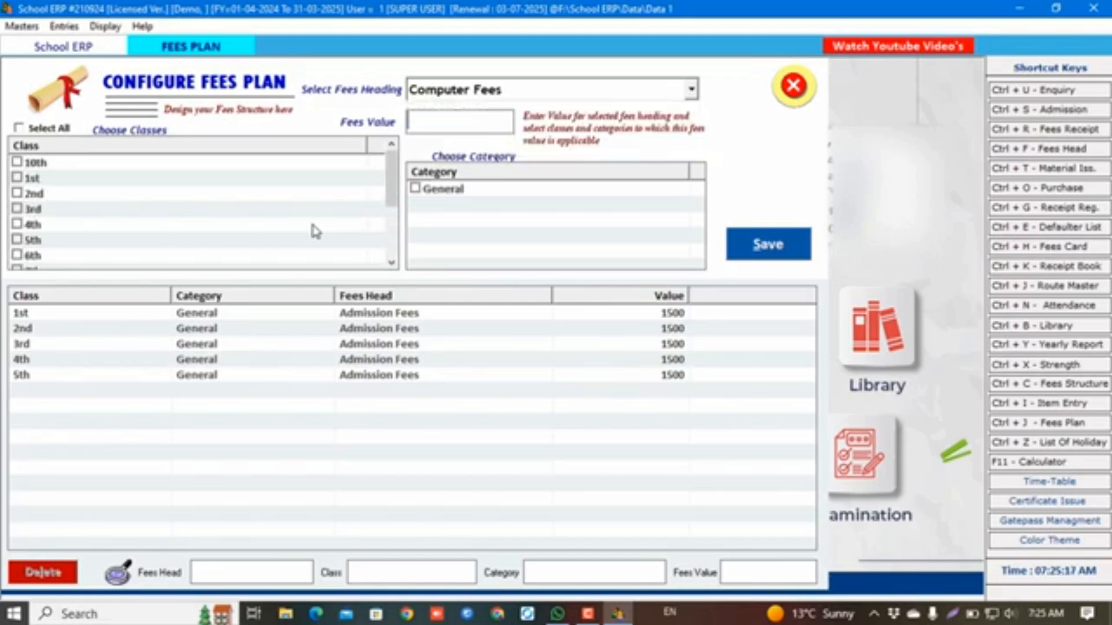
{"action": "type", "text": "500"}
{"action": "key", "text": "Return"}
{"action": "key", "text": "Return"}
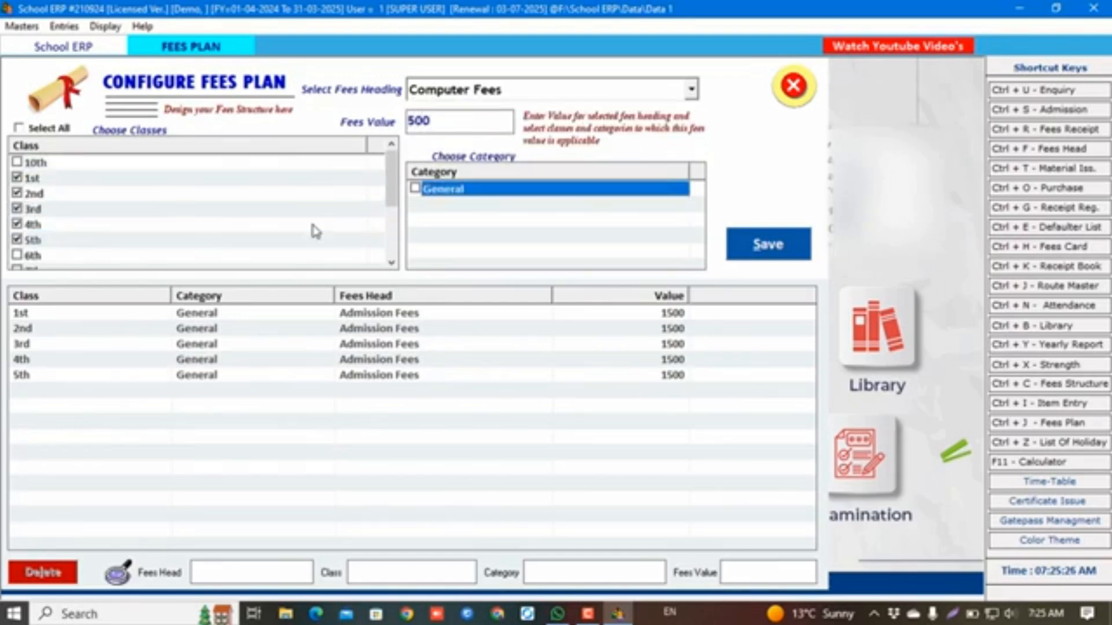
{"action": "key", "text": "Return"}
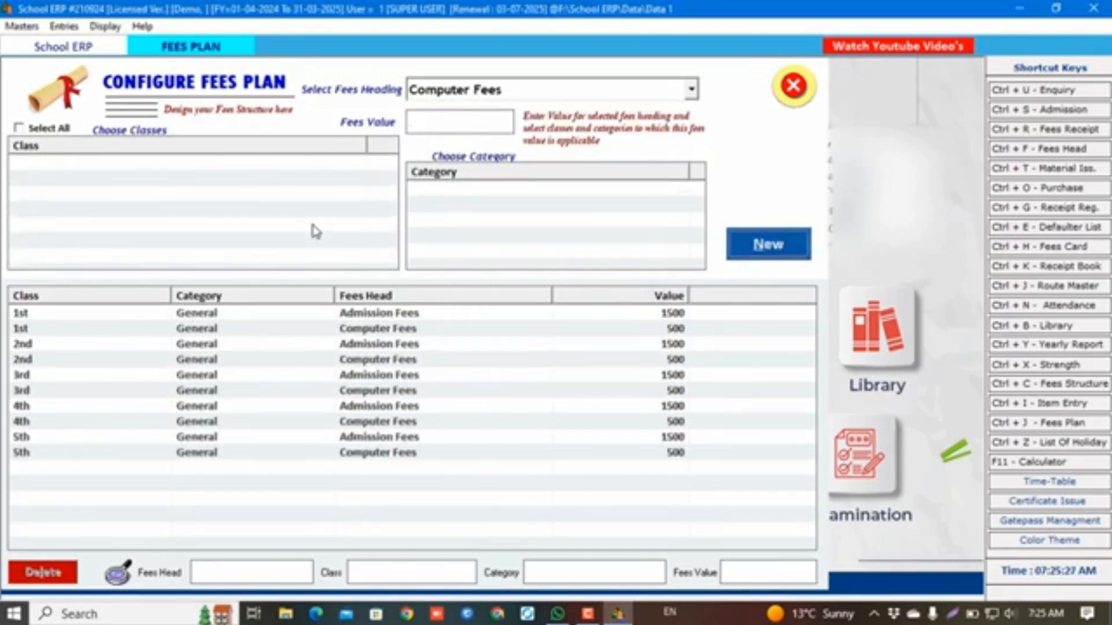
{"action": "key", "text": "Down"}
{"action": "key", "text": "Return"}
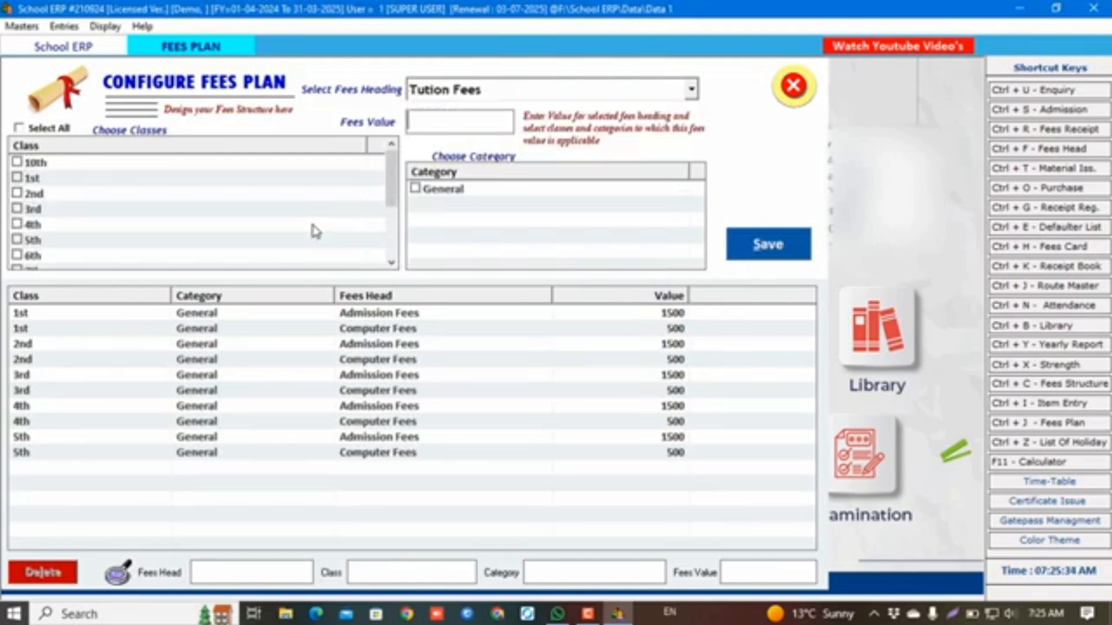
Save Tution Fees of 2000 for classes 1st–5th, General, and close the fees plan
{"action": "type", "text": "2000"}
{"action": "key", "text": "Return"}
{"action": "key", "text": "Down"}
{"action": "key", "text": "space"}
{"action": "key", "text": "Down"}
{"action": "key", "text": "space"}
{"action": "key", "text": "Down"}
{"action": "key", "text": "space"}
{"action": "key", "text": "Down"}
{"action": "key", "text": "space"}
{"action": "key", "text": "Down"}
{"action": "key", "text": "space"}
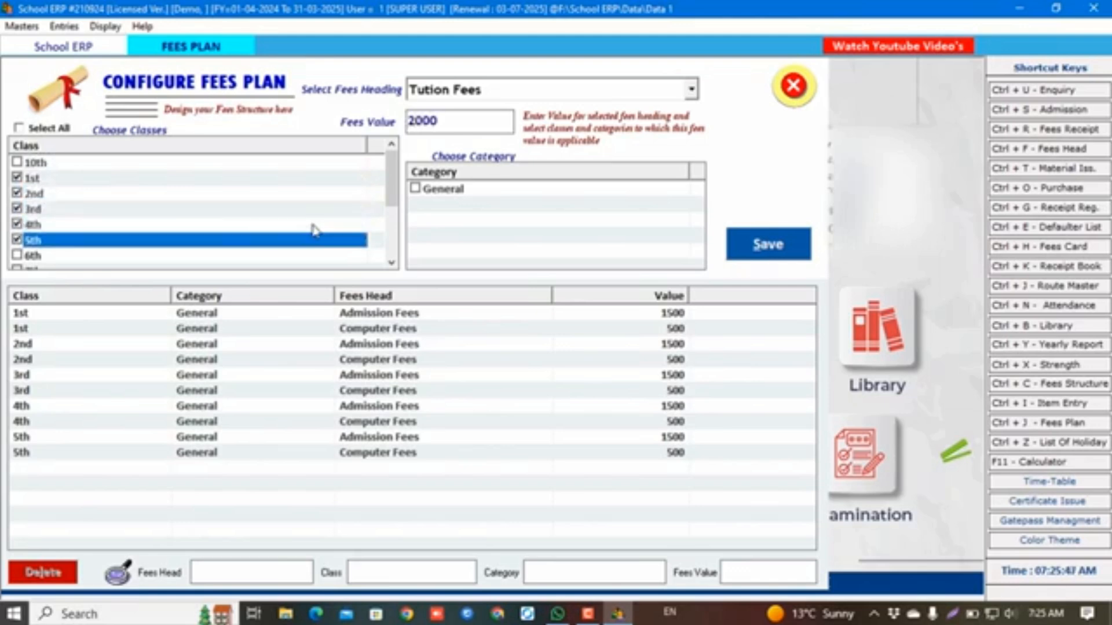
{"action": "key", "text": "Tab"}
{"action": "key", "text": "space"}
{"action": "key", "text": "Tab"}
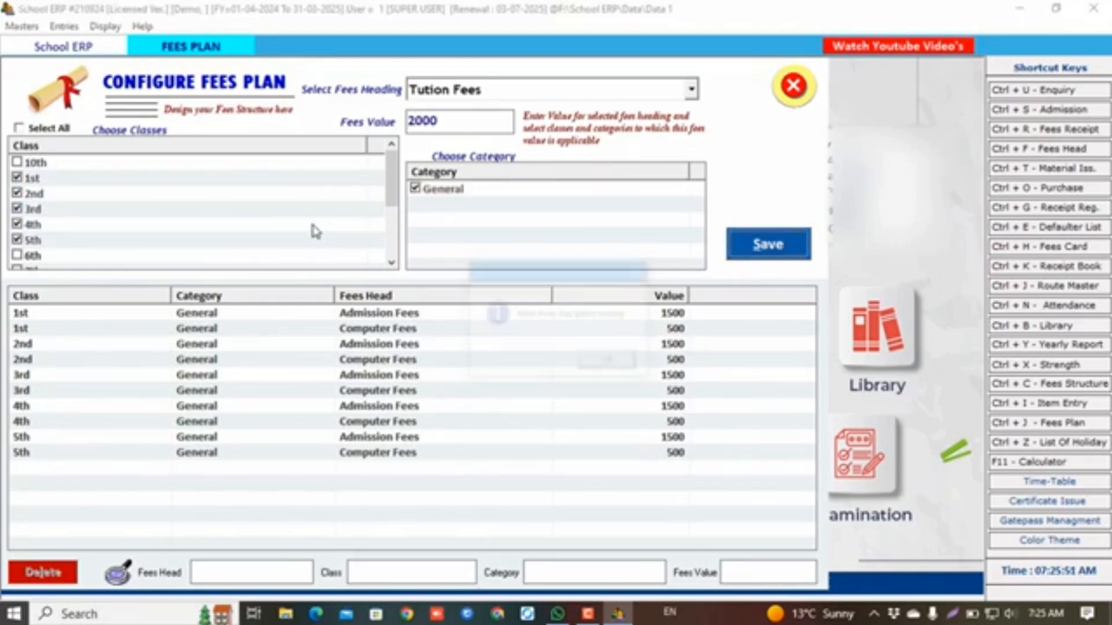
{"action": "key", "text": "Return"}
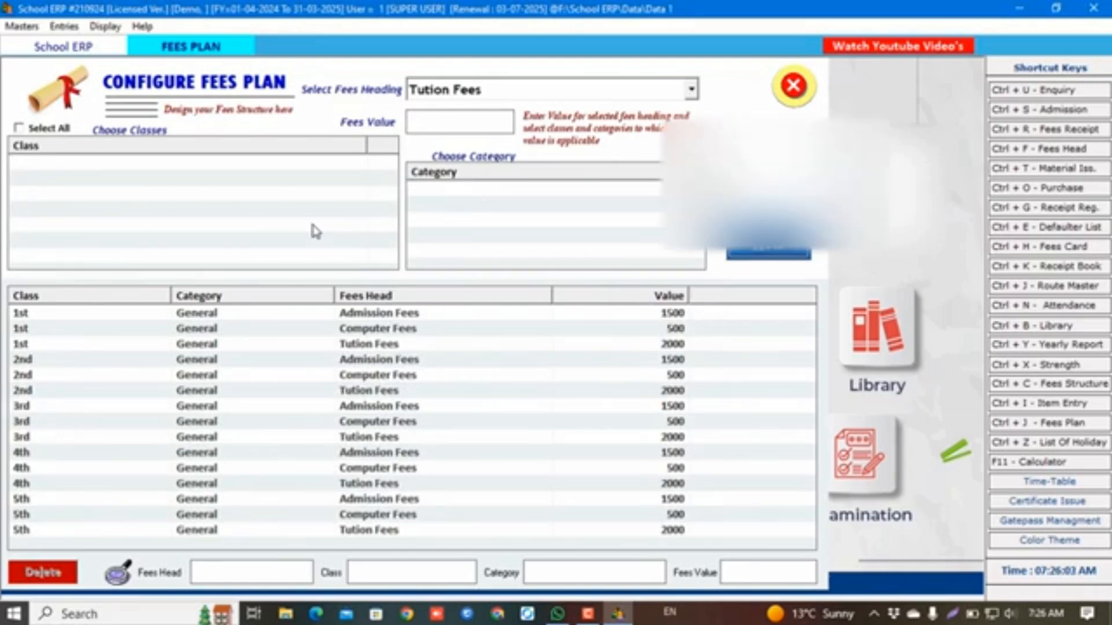
{"action": "key", "text": "Escape"}
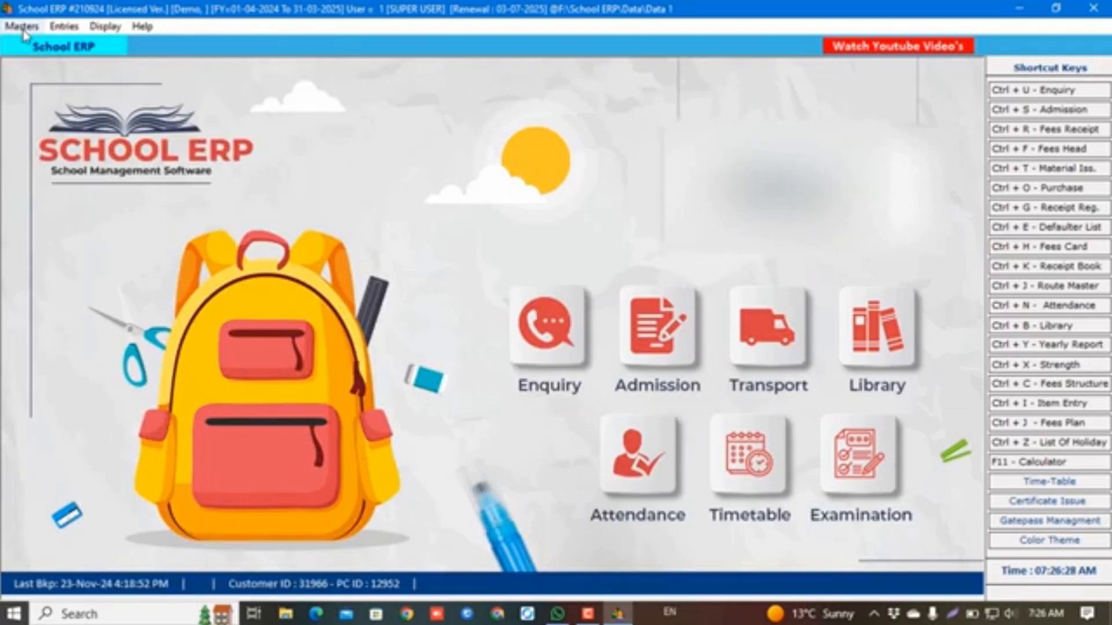
Create a Bus Stand Road route in Masters > Route with Monthly frequency
{"action": "left_click", "coordinate": [24, 28]}
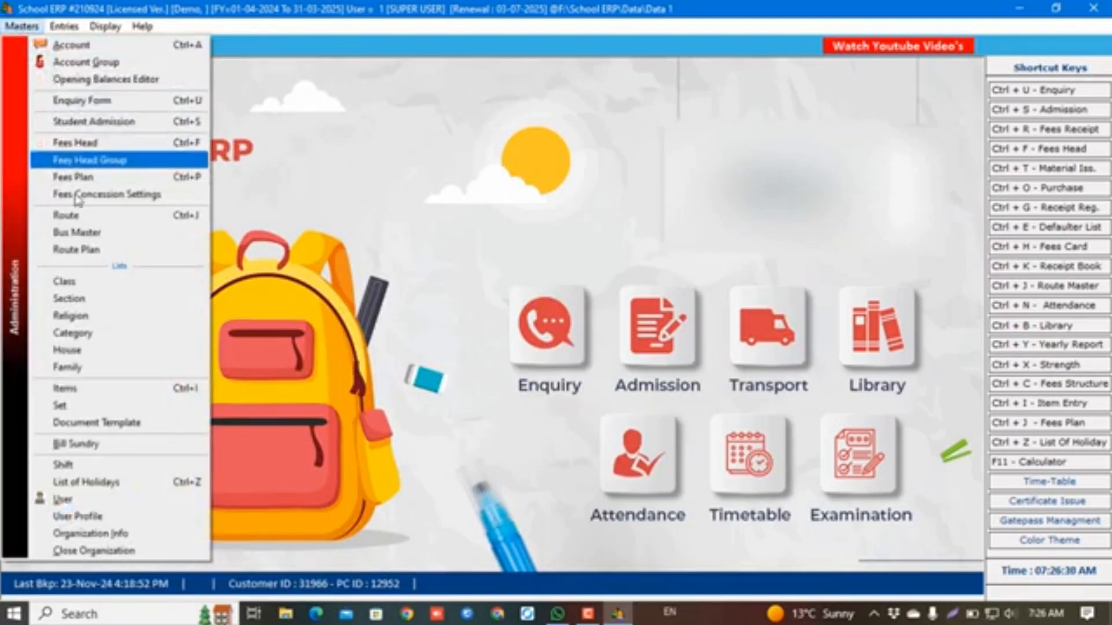
{"action": "left_click", "coordinate": [79, 216]}
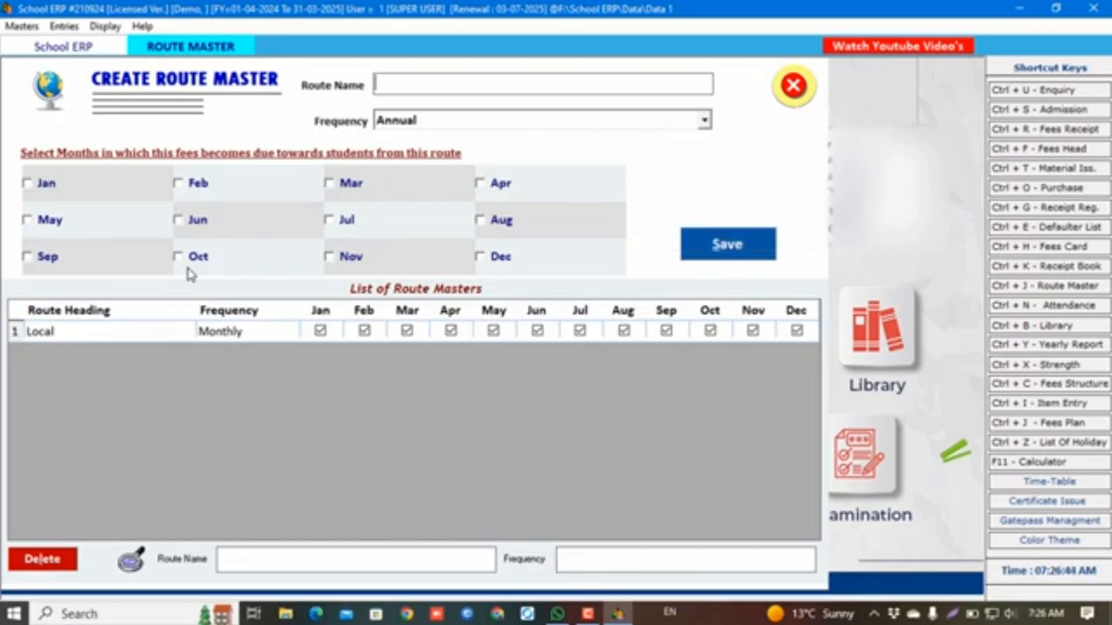
{"action": "type", "text": "bus stan"}
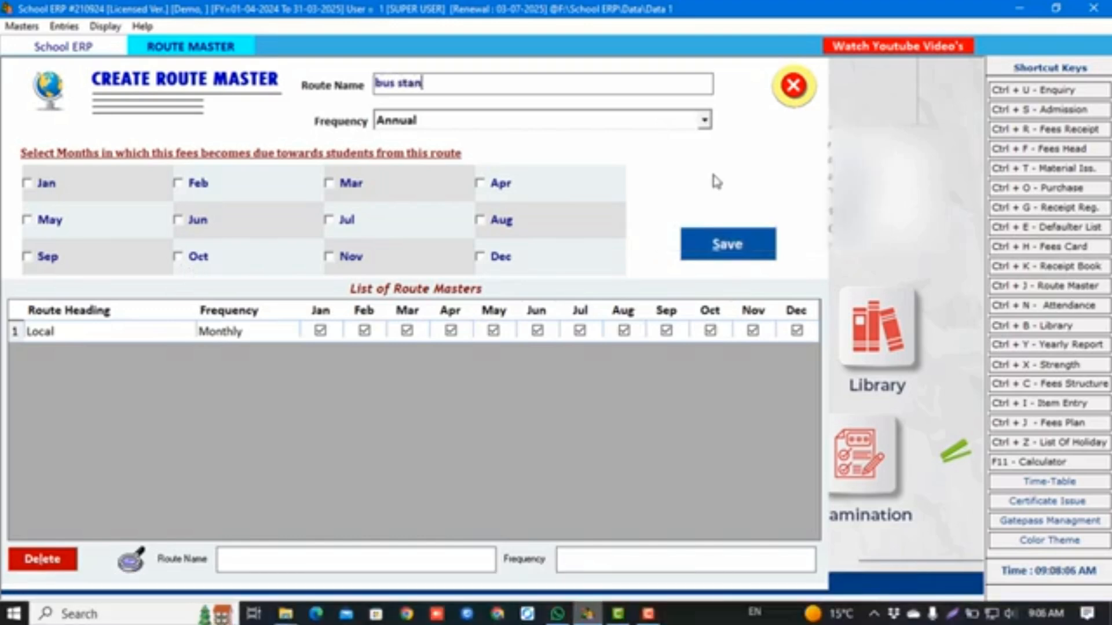
{"action": "type", "text": "d road"}
{"action": "key", "text": "Return"}
{"action": "key", "text": "Down"}
{"action": "key", "text": "Down"}
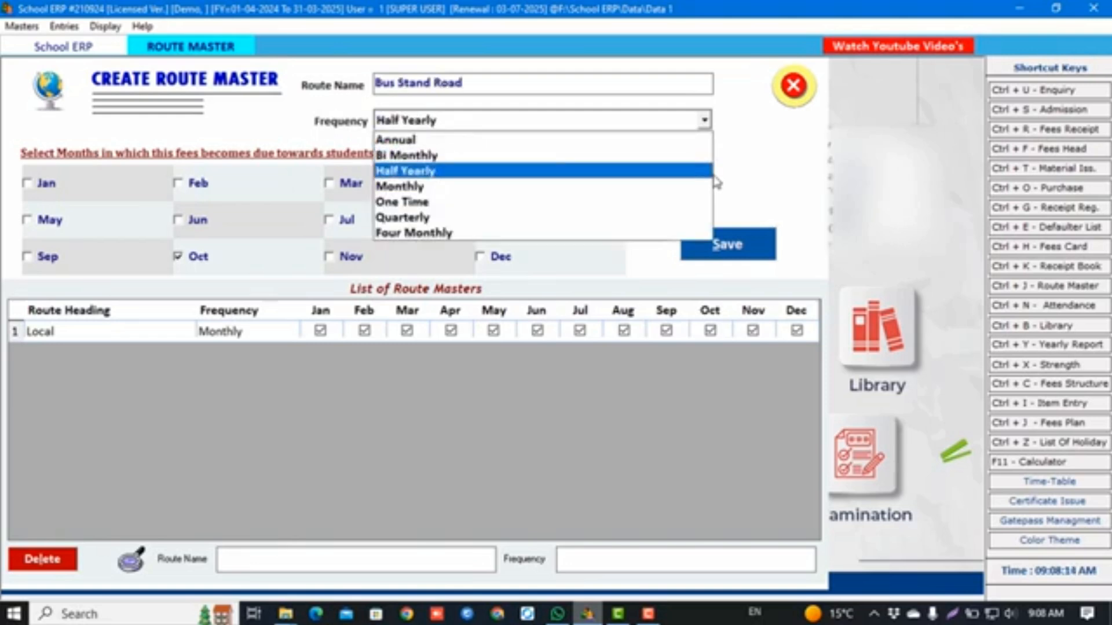
{"action": "key", "text": "Down"}
{"action": "key", "text": "Return"}
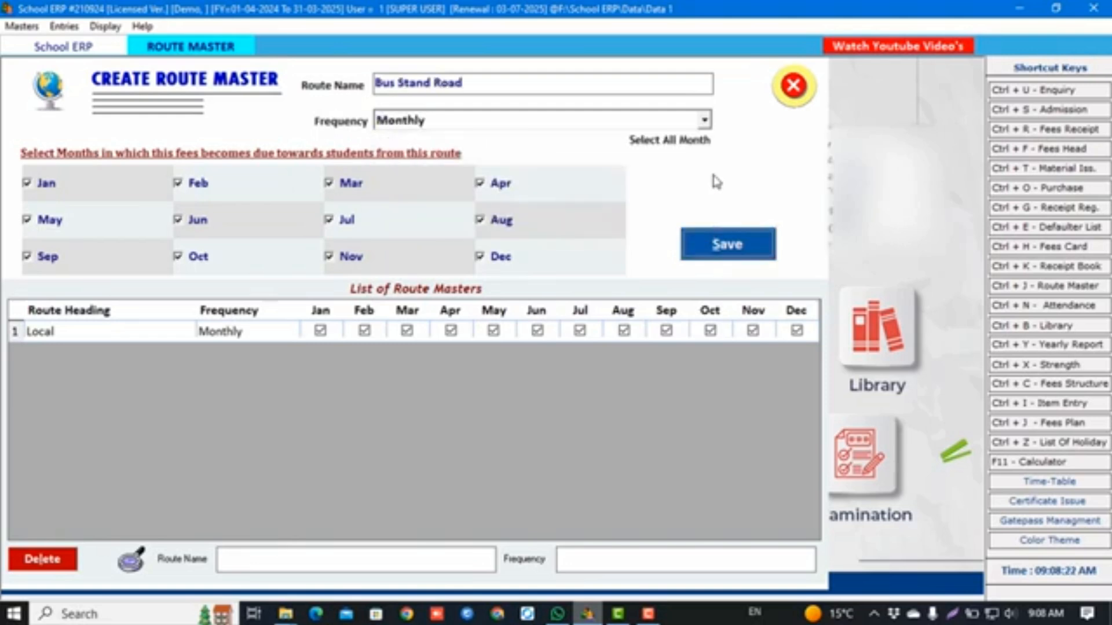
{"action": "key", "text": "Return"}
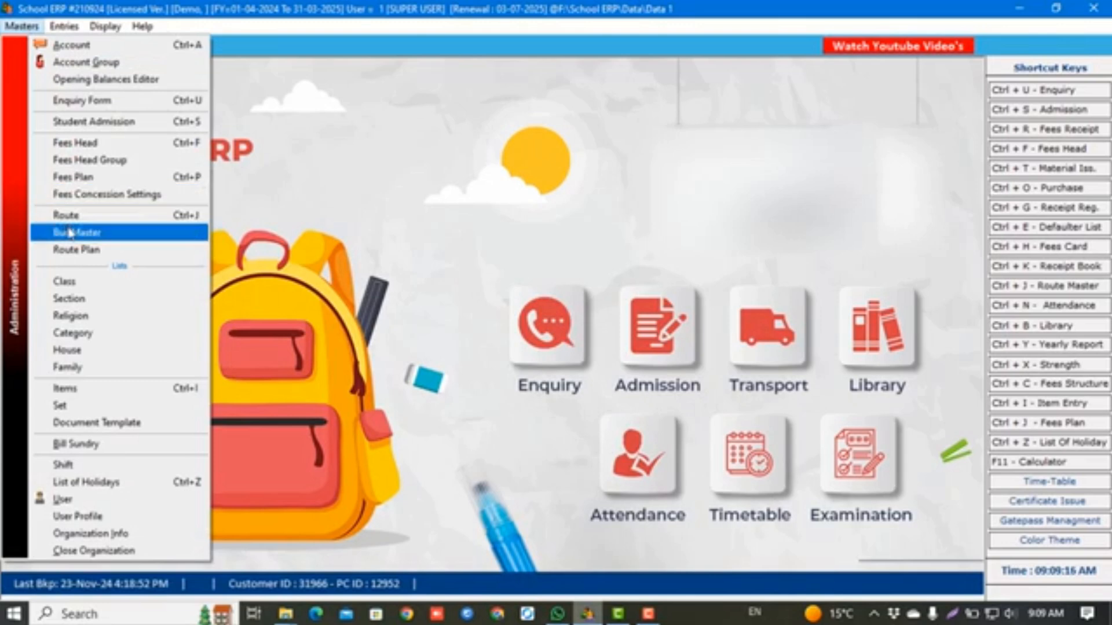
{"action": "left_click", "coordinate": [70, 233]}
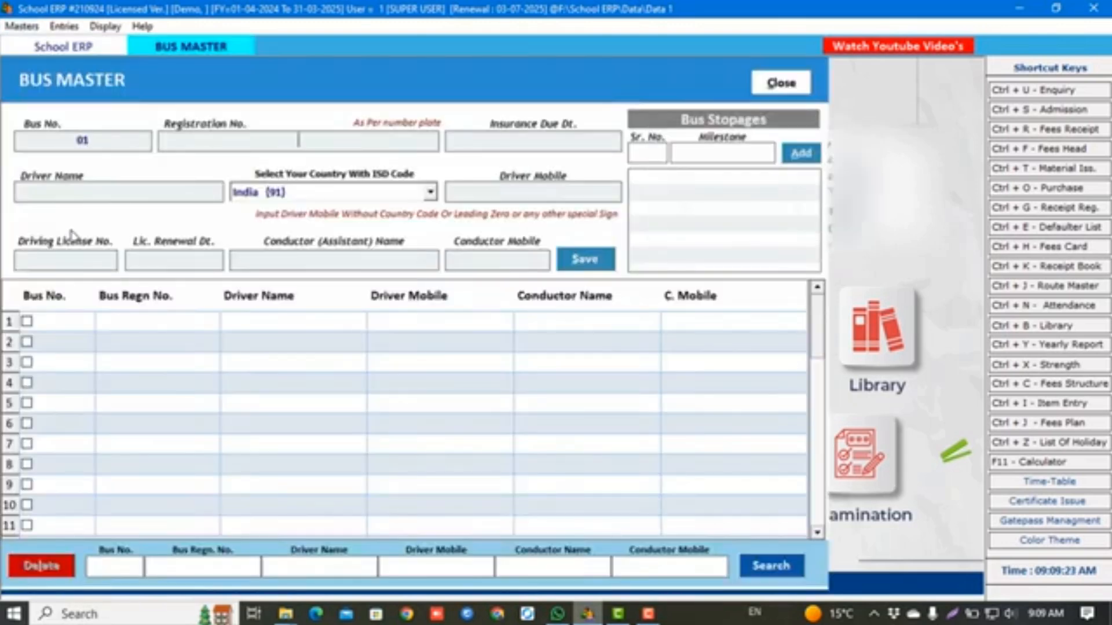
Enter the registration number, insurance due 31/03/2025, and driver's name, mobile, licence, renewal 25/02/2029
{"action": "type", "text": "PB19V6395"}
{"action": "key", "text": "Tab"}
{"action": "type", "text": "3"}
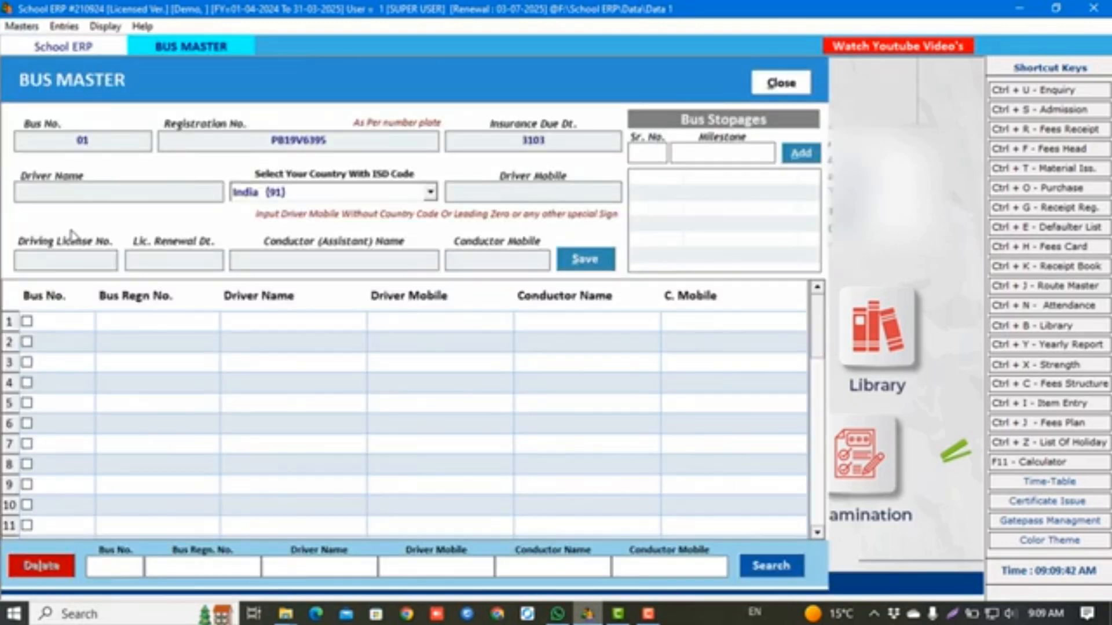
{"action": "type", "text": "1/03/2025RAM"}
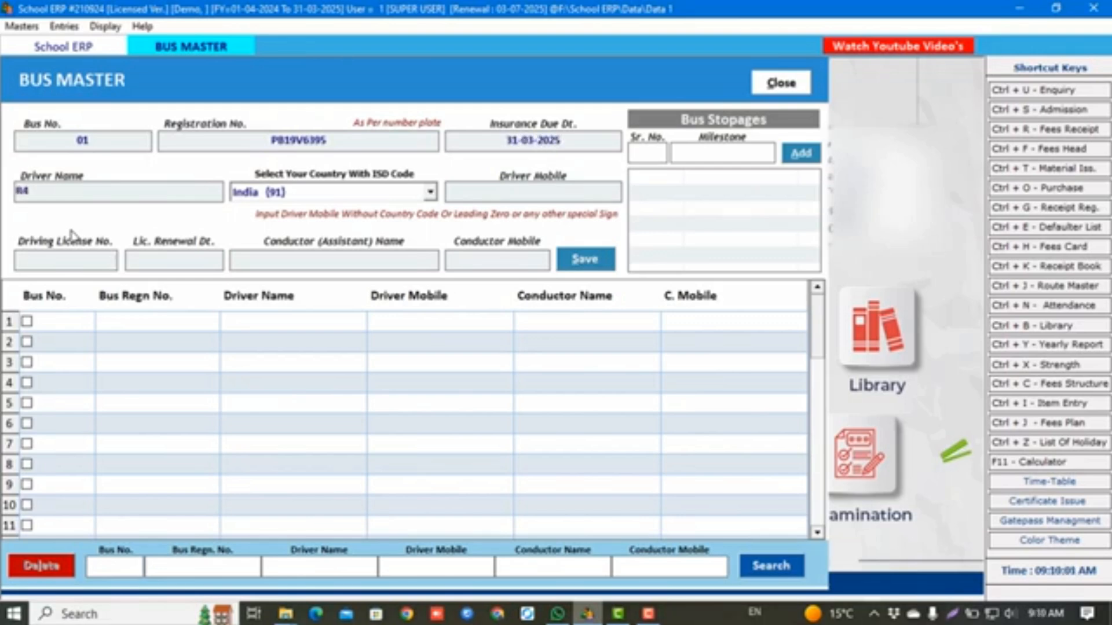
{"action": "key", "text": "Tab"}
{"action": "key", "text": "Tab"}
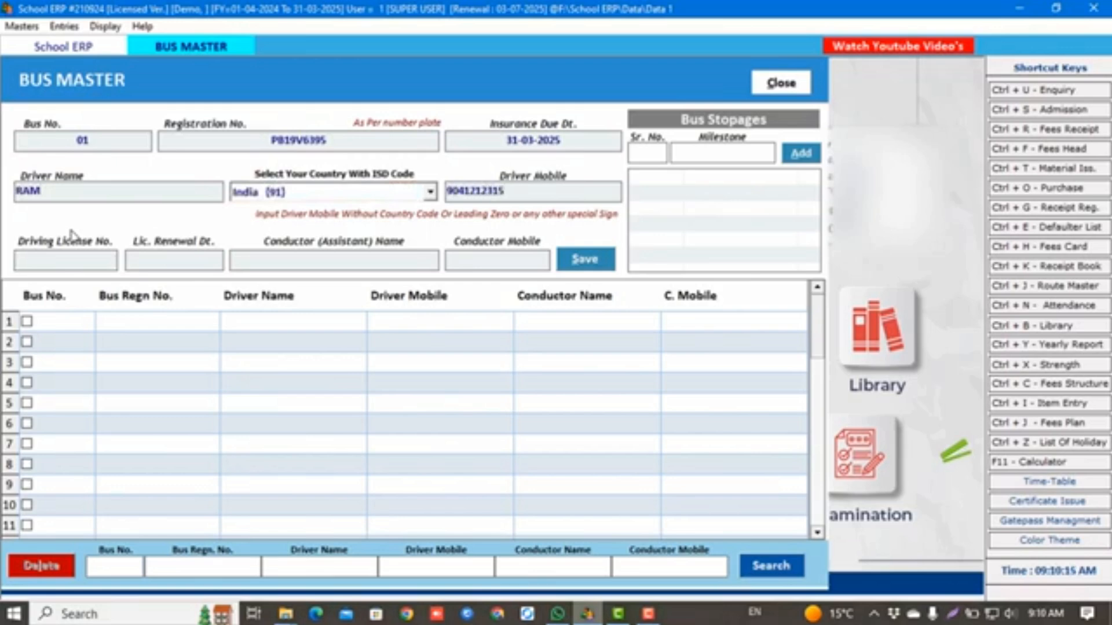
{"action": "key", "text": "Tab"}
{"action": "type", "text": "12345658"}
{"action": "key", "text": "Tab"}
{"action": "type", "text": "25/02/2029"}
Add the conductor's name and mobile number, then save bus 01
{"action": "key", "text": "Tab"}
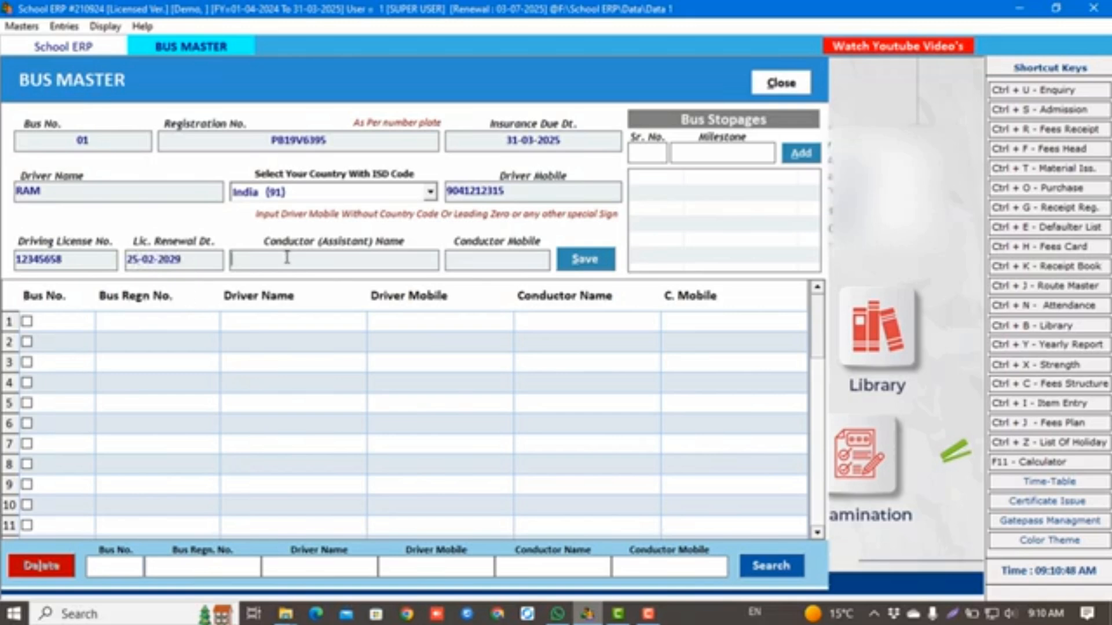
{"action": "type", "text": "SHAM"}
{"action": "key", "text": "Tab"}
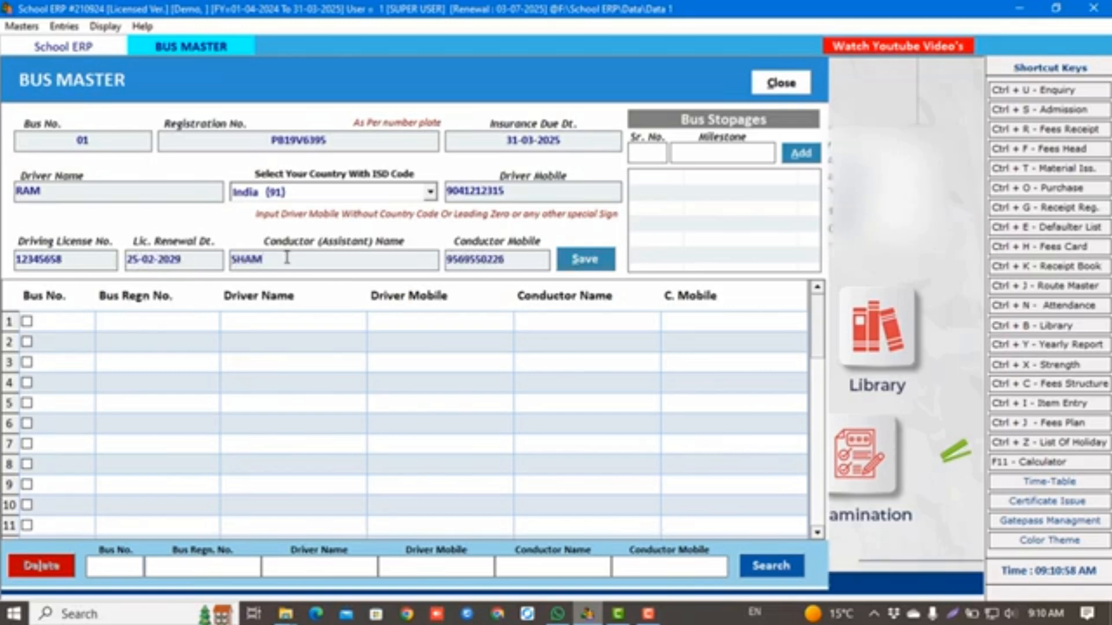
{"action": "key", "text": "alt+s"}
{"action": "key", "text": "Return"}
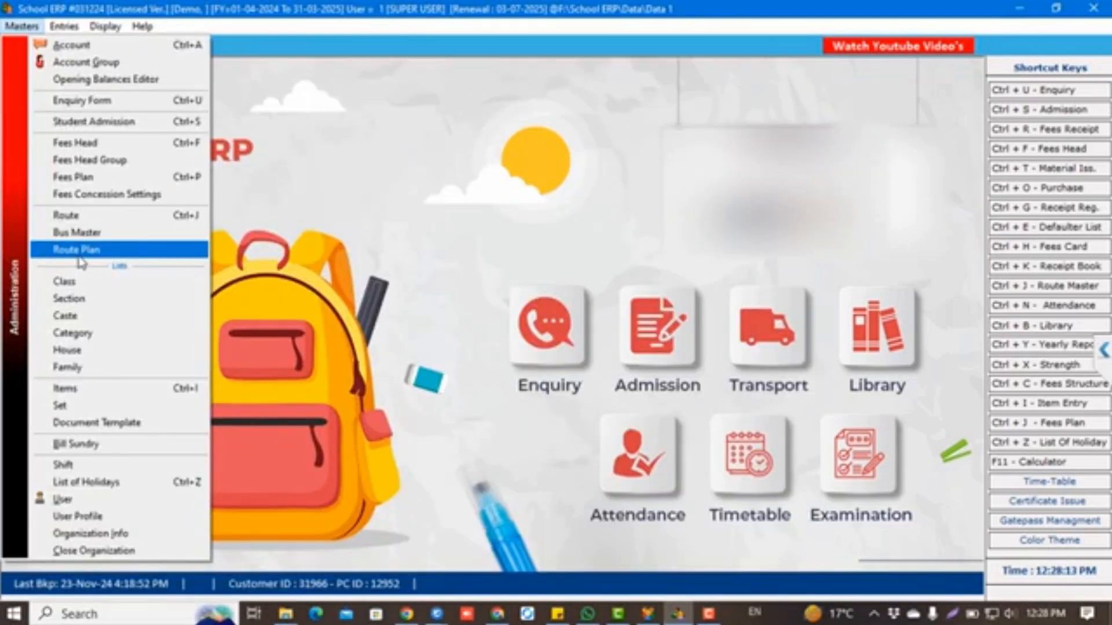
Save a Bathinda route fee of 1500 for classes 1st–5th, General category
{"action": "left_click", "coordinate": [80, 253]}
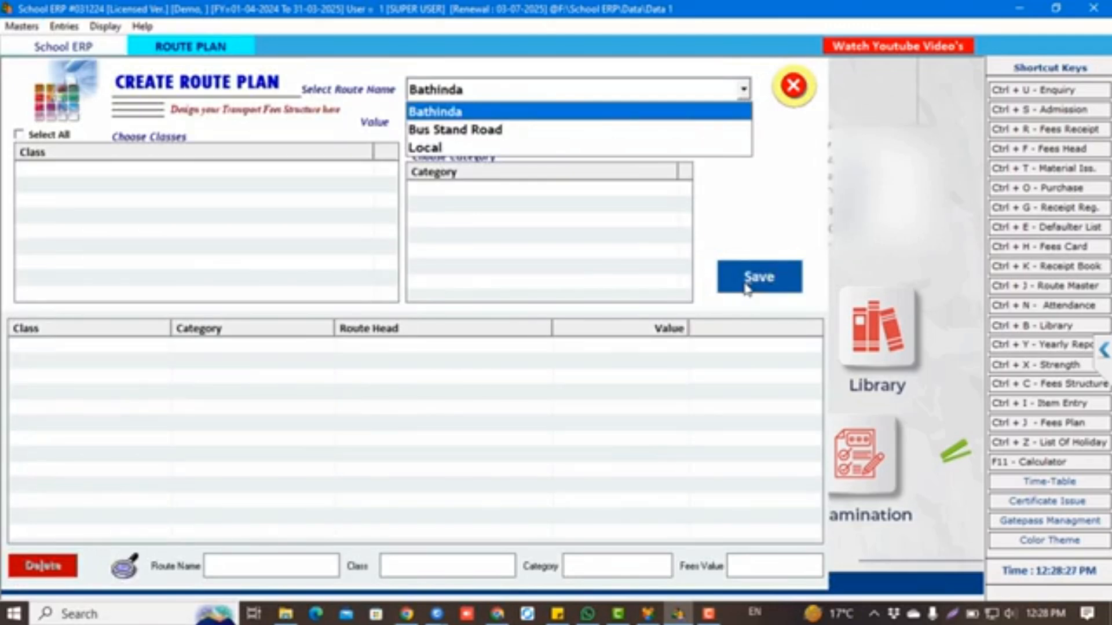
{"action": "key", "text": "Return"}
{"action": "type", "text": "1500"}
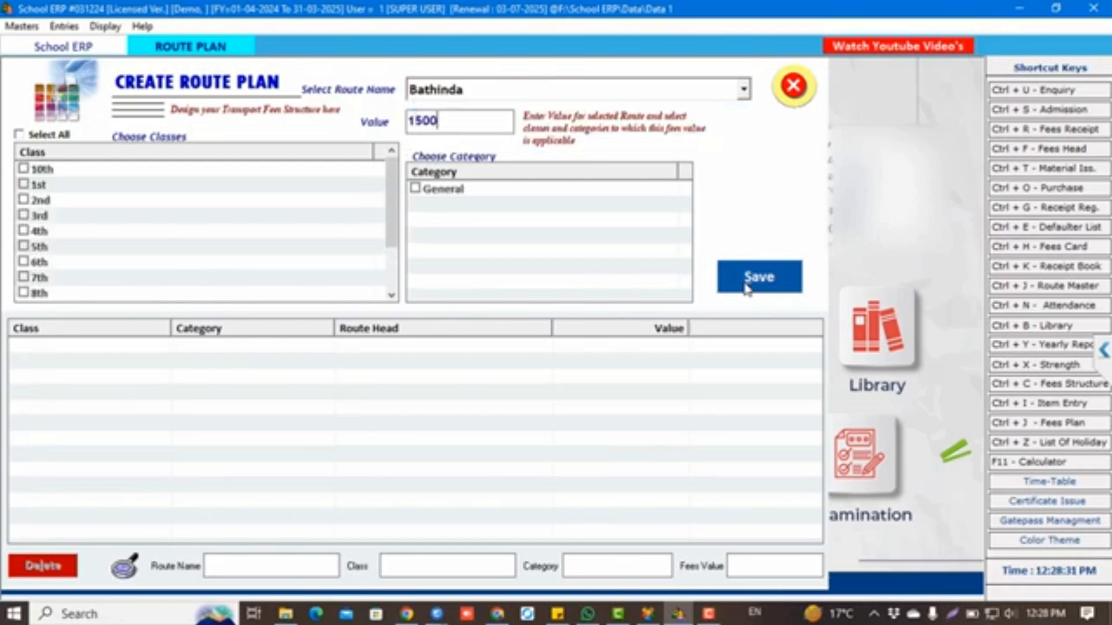
{"action": "key", "text": "Return"}
{"action": "key", "text": "Down"}
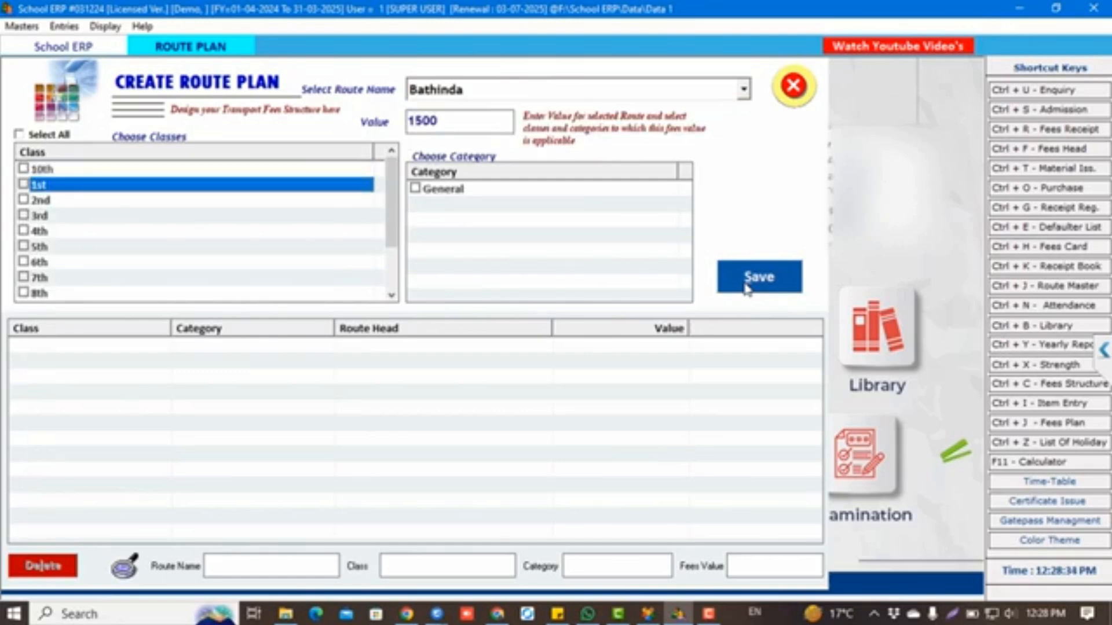
{"action": "key", "text": "space"}
{"action": "key", "text": "Down"}
{"action": "key", "text": "space"}
{"action": "key", "text": "Down"}
{"action": "key", "text": "space"}
{"action": "key", "text": "Down"}
{"action": "key", "text": "space"}
{"action": "key", "text": "Down"}
{"action": "key", "text": "space"}
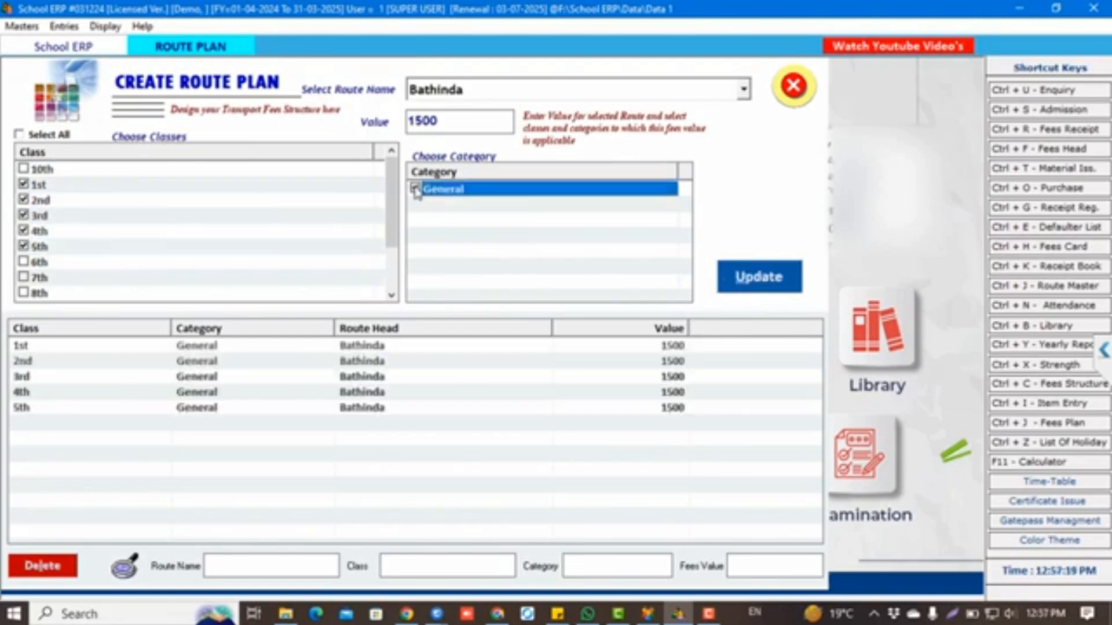
{"action": "left_click", "coordinate": [415, 188]}
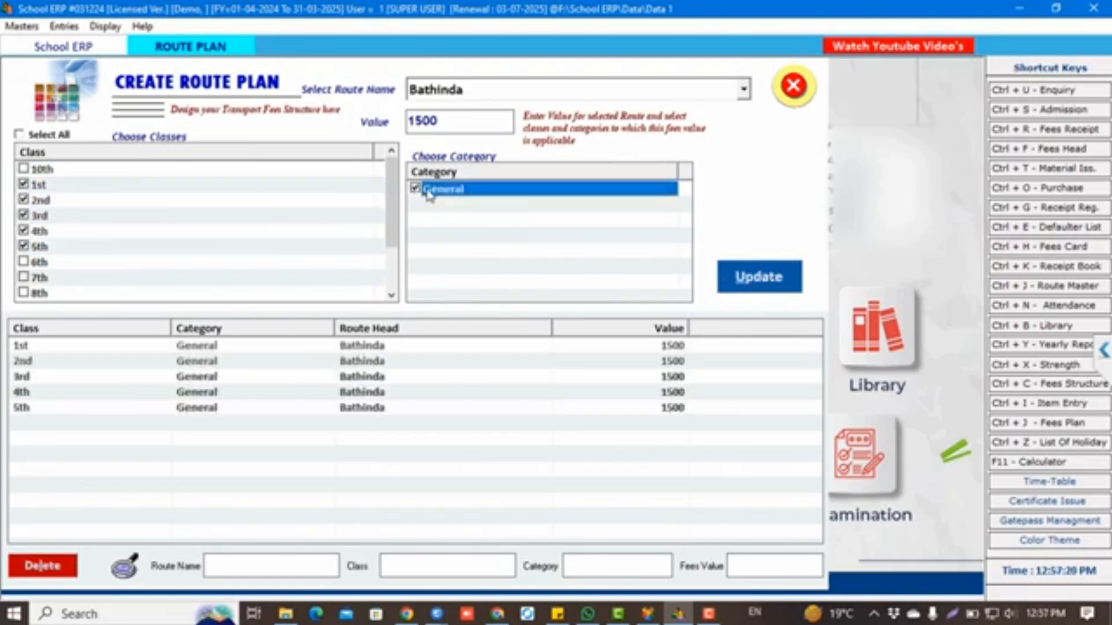
{"action": "left_click", "coordinate": [740, 289]}
{"action": "key", "text": "Return"}
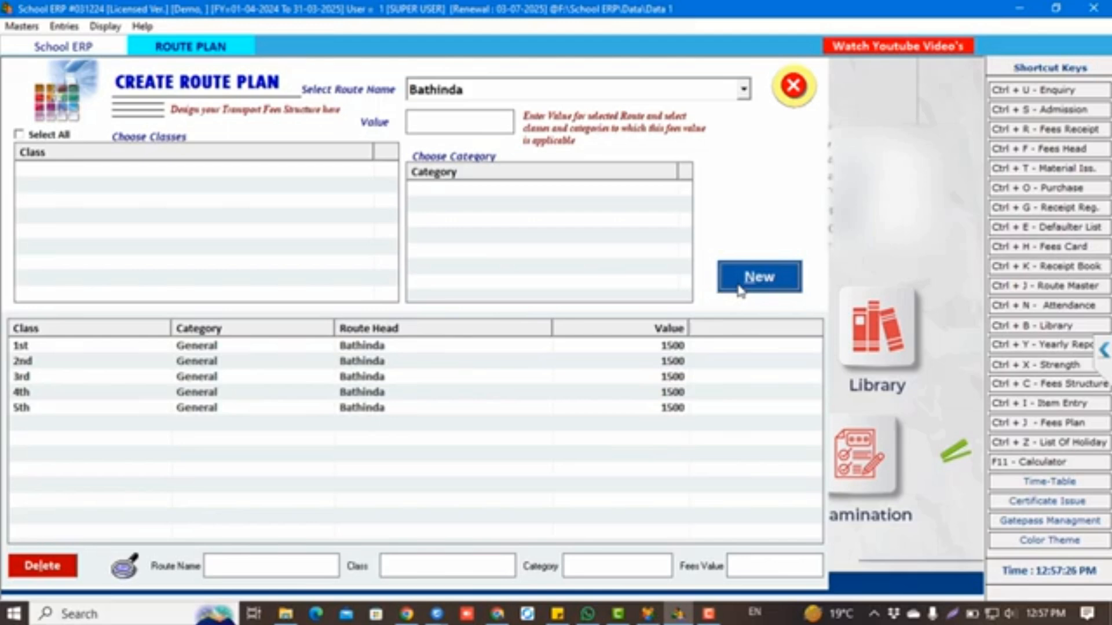
Save a Bus Stand Road route fee of 500 for classes 1st–5th, General category
{"action": "left_click", "coordinate": [740, 289]}
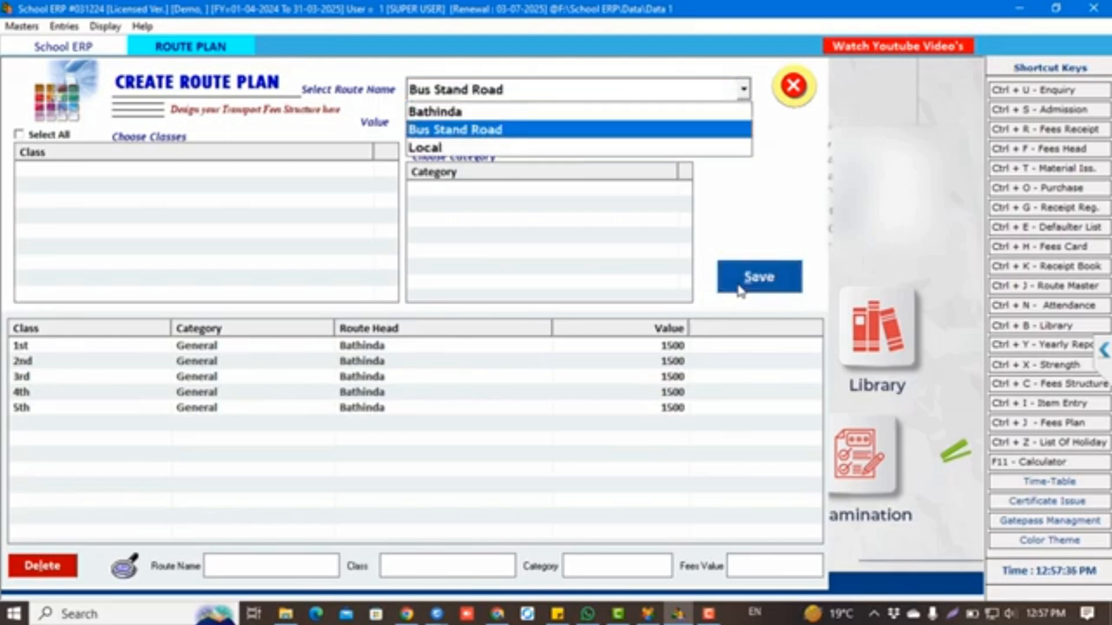
{"action": "key", "text": "Return"}
{"action": "type", "text": "500"}
{"action": "key", "text": "Return"}
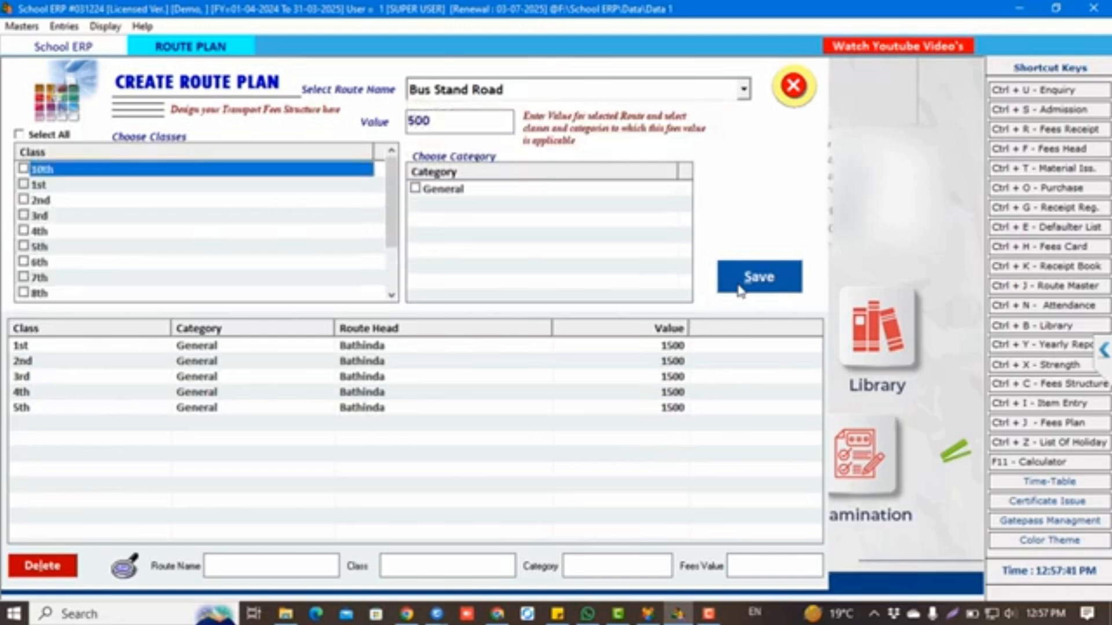
{"action": "left_click", "coordinate": [23, 184]}
{"action": "left_click", "coordinate": [23, 200]}
{"action": "left_click", "coordinate": [24, 215]}
{"action": "left_click", "coordinate": [23, 231]}
{"action": "left_click", "coordinate": [24, 246]}
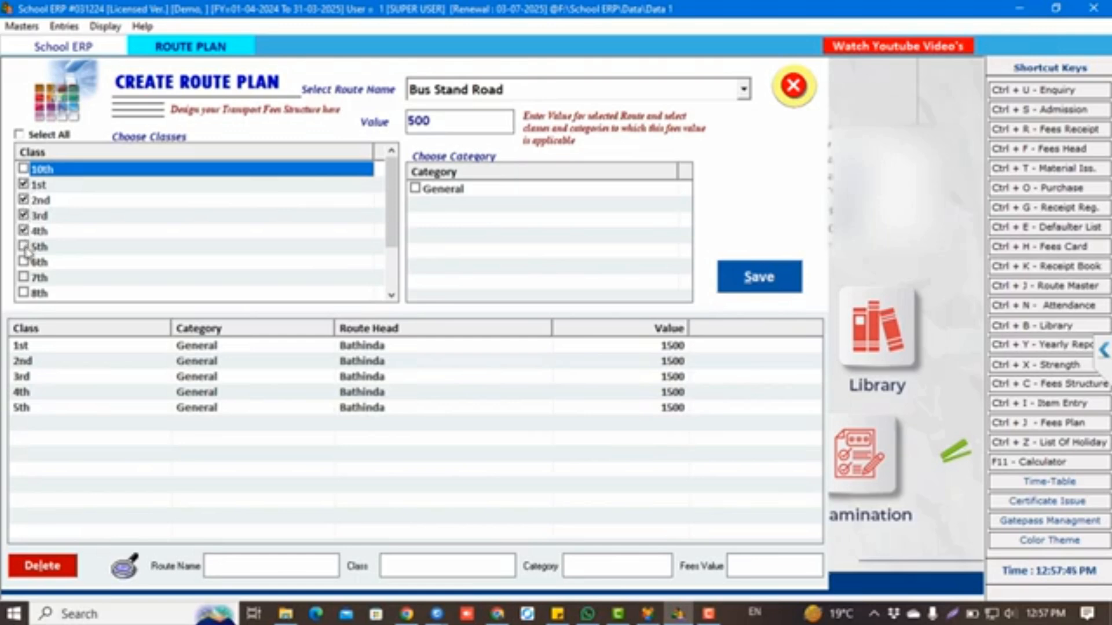
{"action": "left_click", "coordinate": [429, 193]}
{"action": "left_click", "coordinate": [414, 188]}
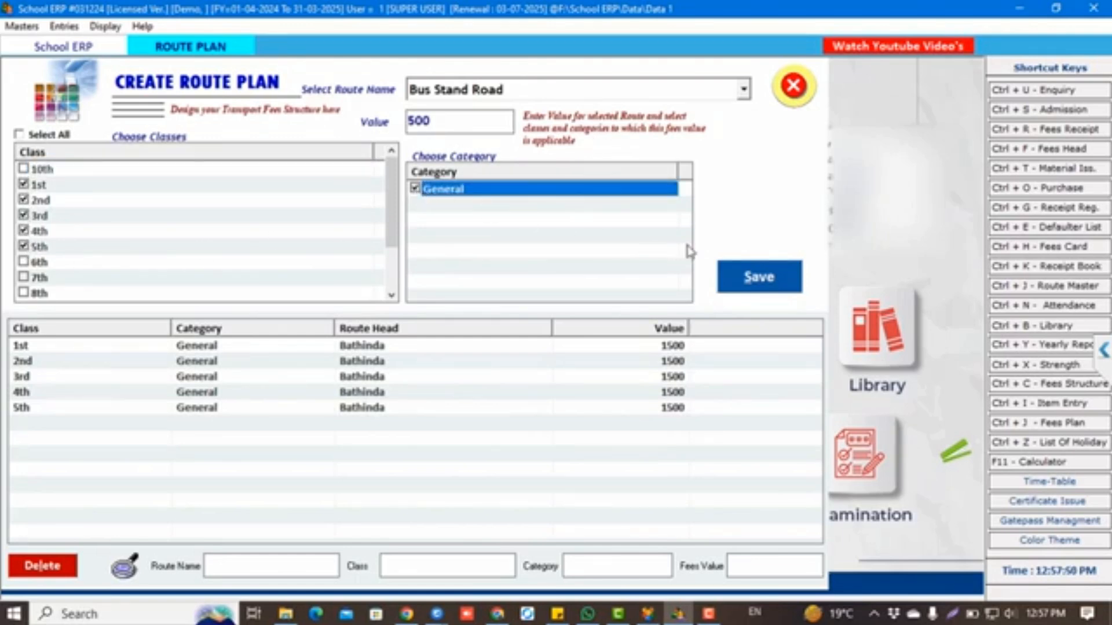
{"action": "left_click", "coordinate": [747, 273]}
{"action": "key", "text": "Return"}
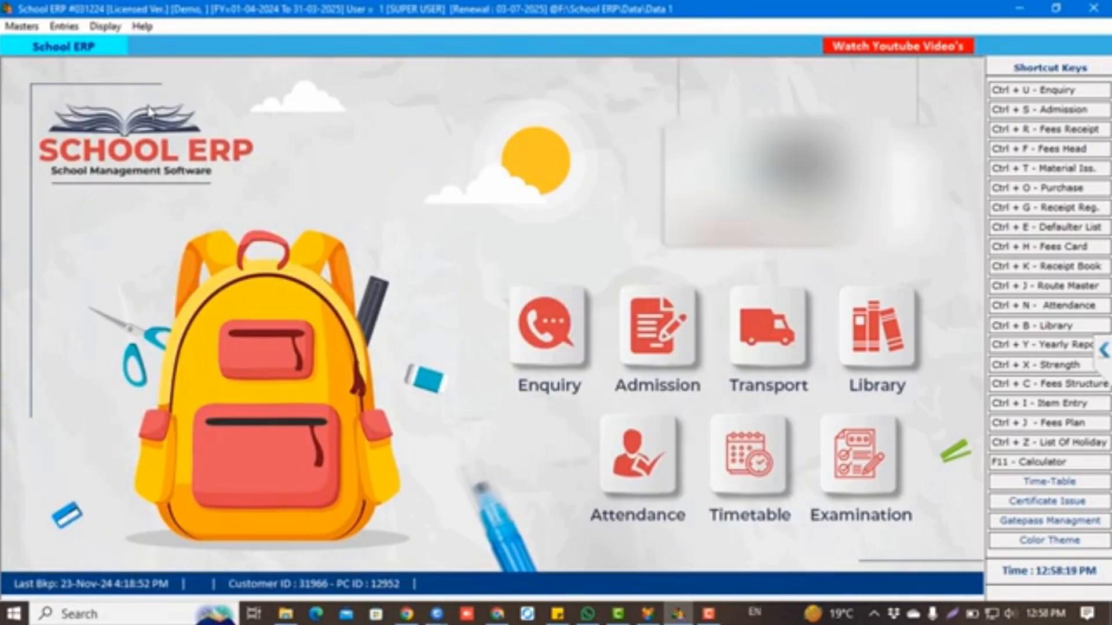
Start a new admission with the student's name, class 1st, section A, roll 1, Bathinda route, bus 01
{"action": "left_click", "coordinate": [22, 26]}
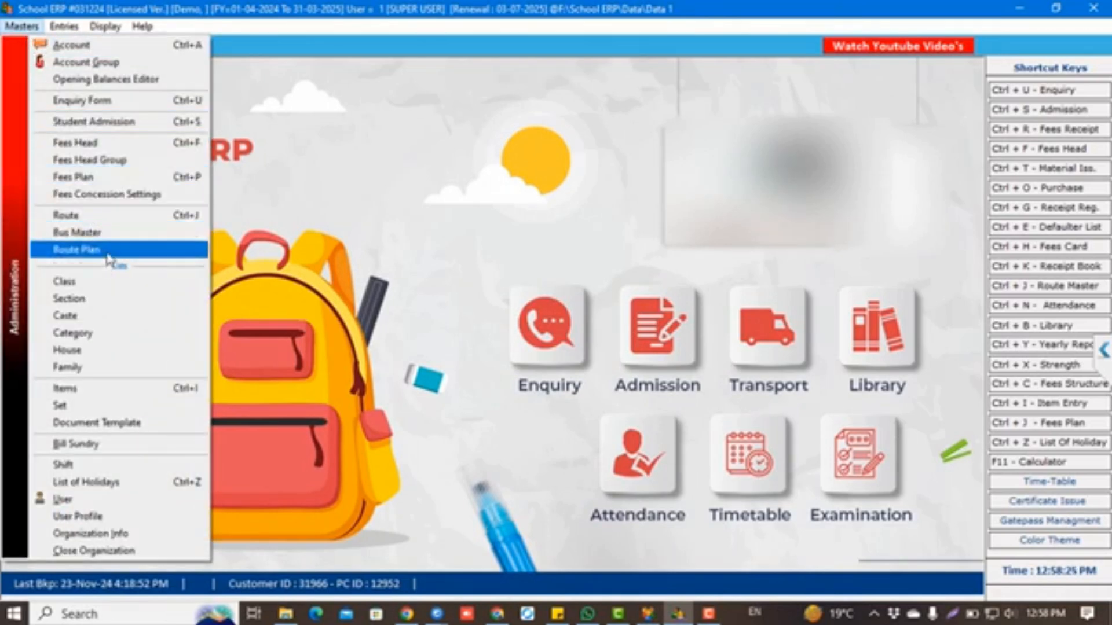
{"action": "left_click", "coordinate": [154, 123]}
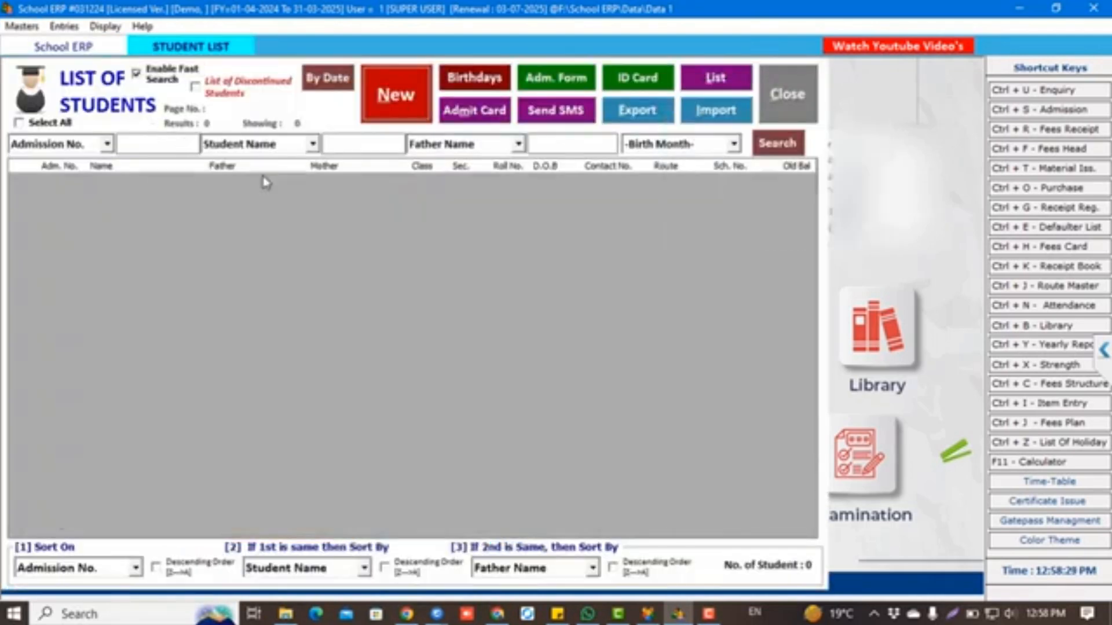
{"action": "left_click", "coordinate": [387, 98]}
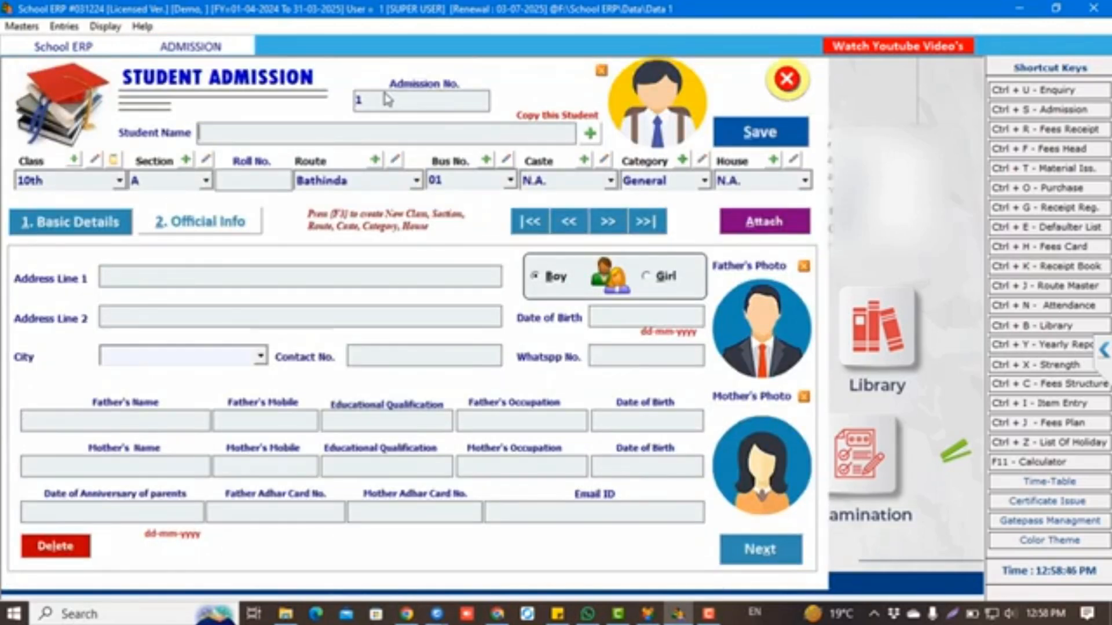
{"action": "key", "text": "Return"}
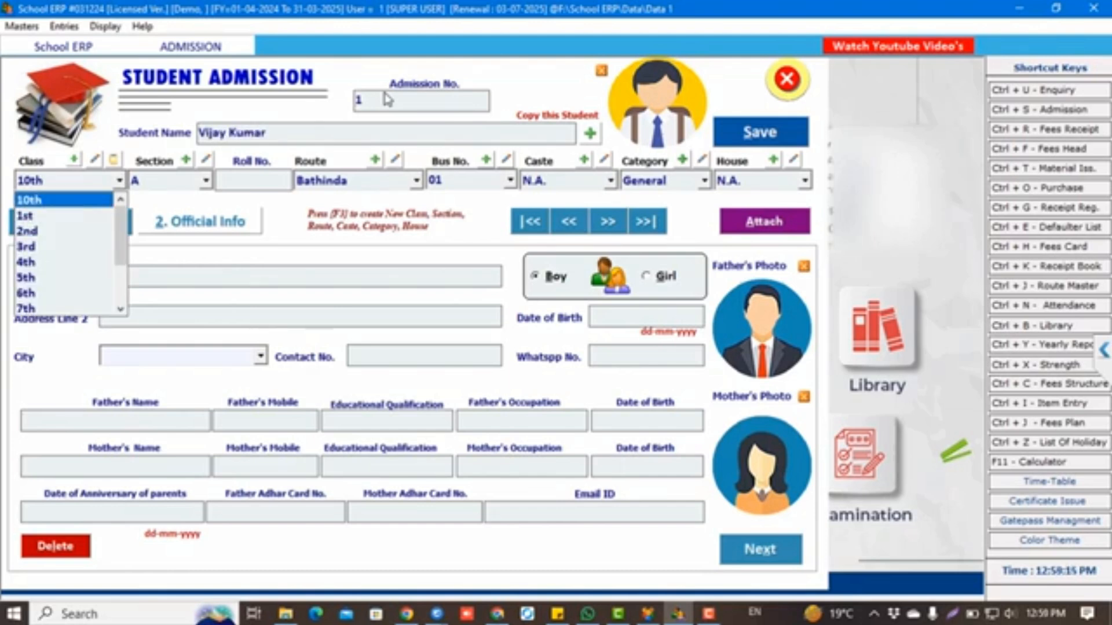
{"action": "key", "text": "Down"}
{"action": "key", "text": "Return"}
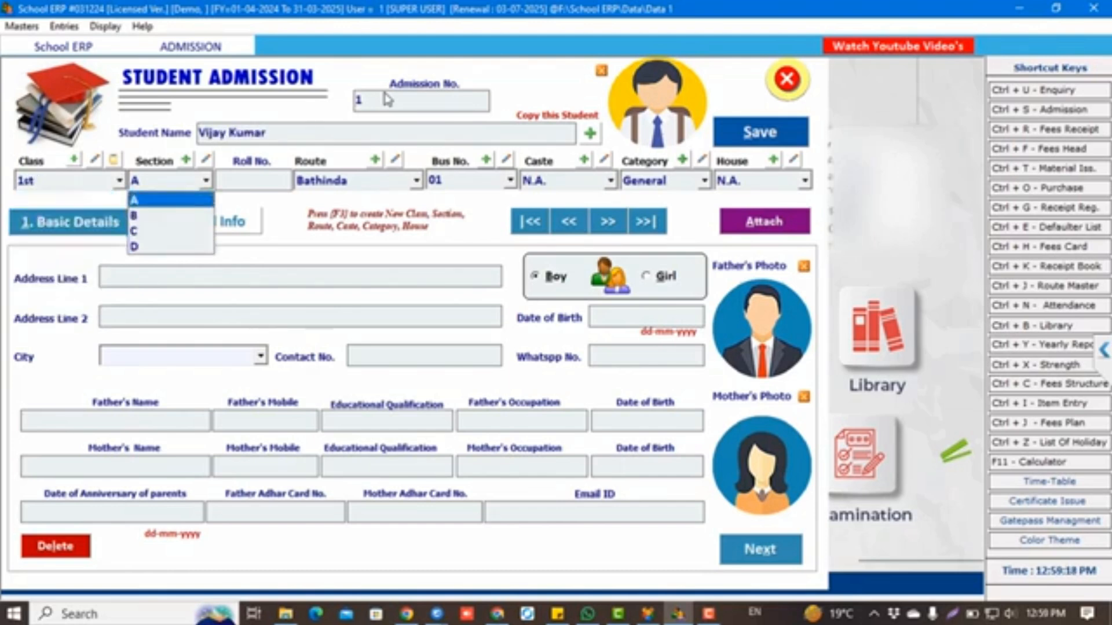
{"action": "key", "text": "Return"}
{"action": "type", "text": "1"}
{"action": "key", "text": "Return"}
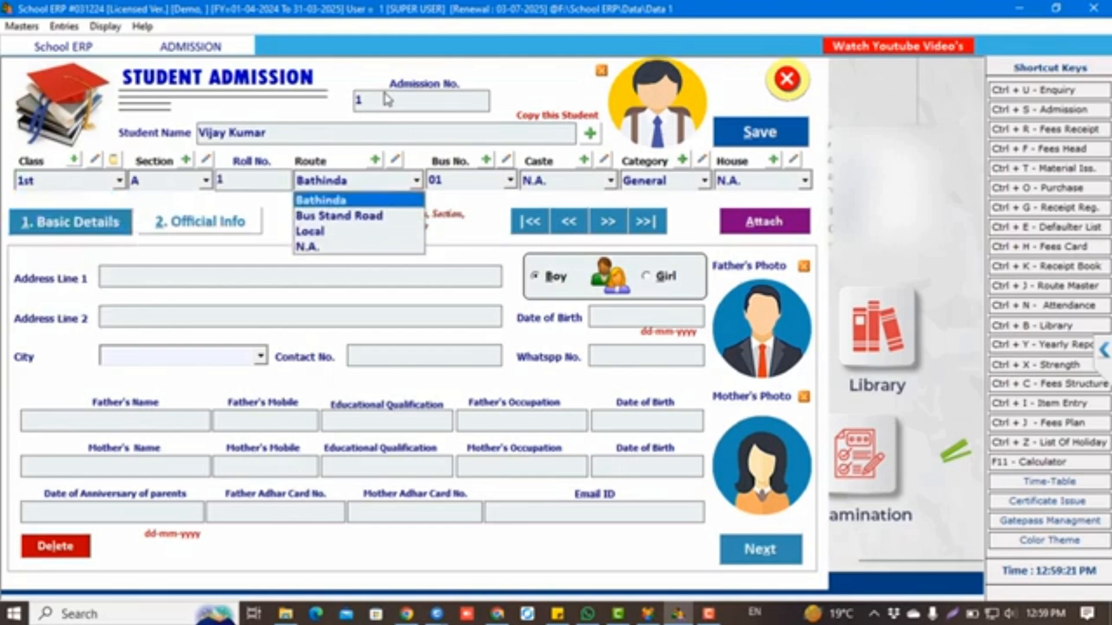
{"action": "key", "text": "Return"}
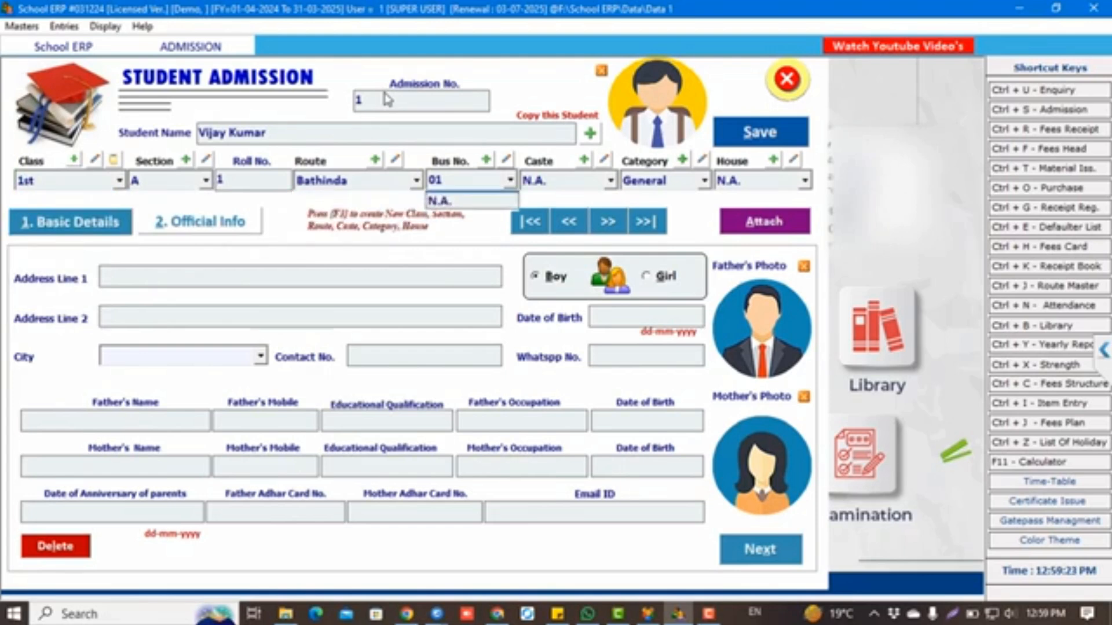
{"action": "key", "text": "Return"}
{"action": "key", "text": "Return"}
{"action": "key", "text": "Return"}
{"action": "key", "text": "Return"}
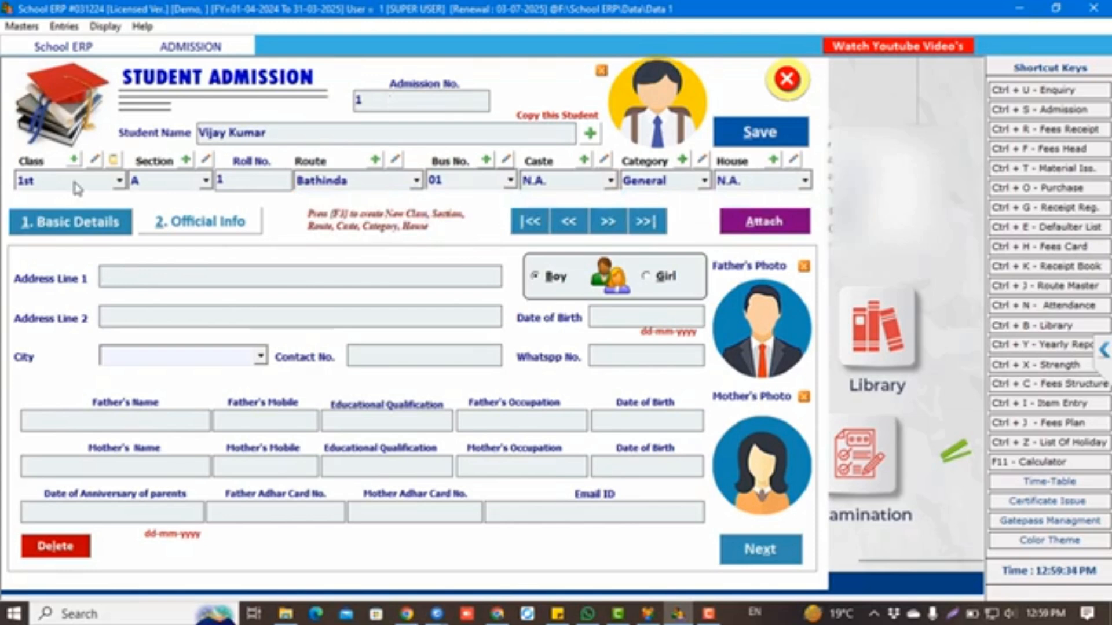
Fill in the student's address, date of birth, city bathinda, contact and WhatsApp numbers, and father's name
{"action": "type", "text": "100 ft road"}
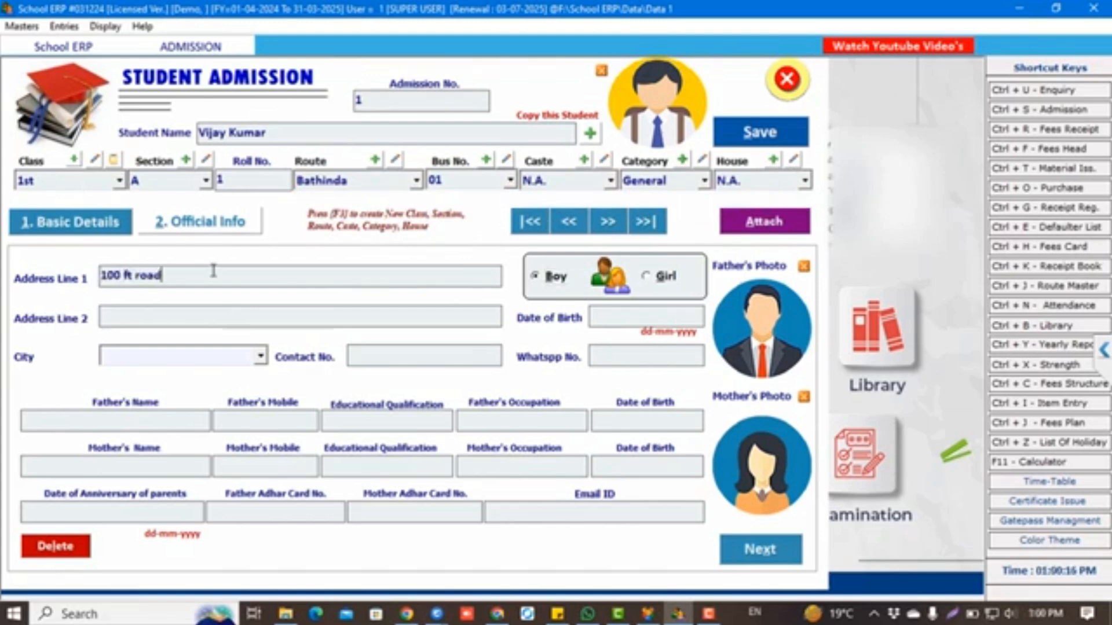
{"action": "key", "text": "Return"}
{"action": "type", "text": "15-03-2020"}
{"action": "key", "text": "Tab"}
{"action": "type", "text": "bathinda"}
{"action": "key", "text": "Tab"}
{"action": "type", "text": "9876543210"}
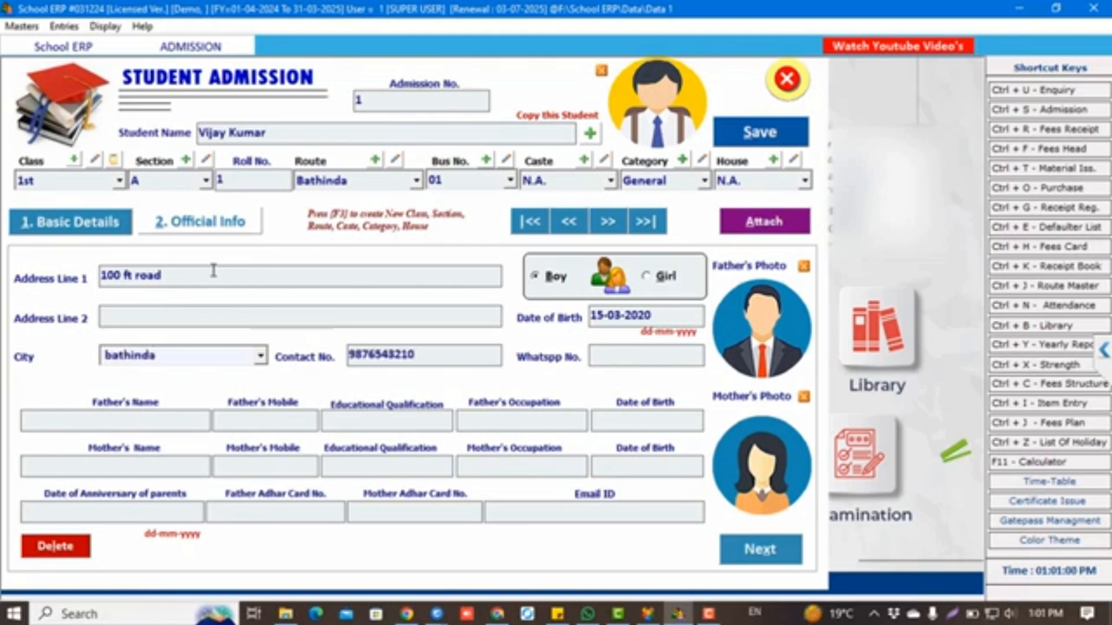
{"action": "key", "text": "Tab"}
{"action": "type", "text": "9876543210"}
{"action": "key", "text": "Tab"}
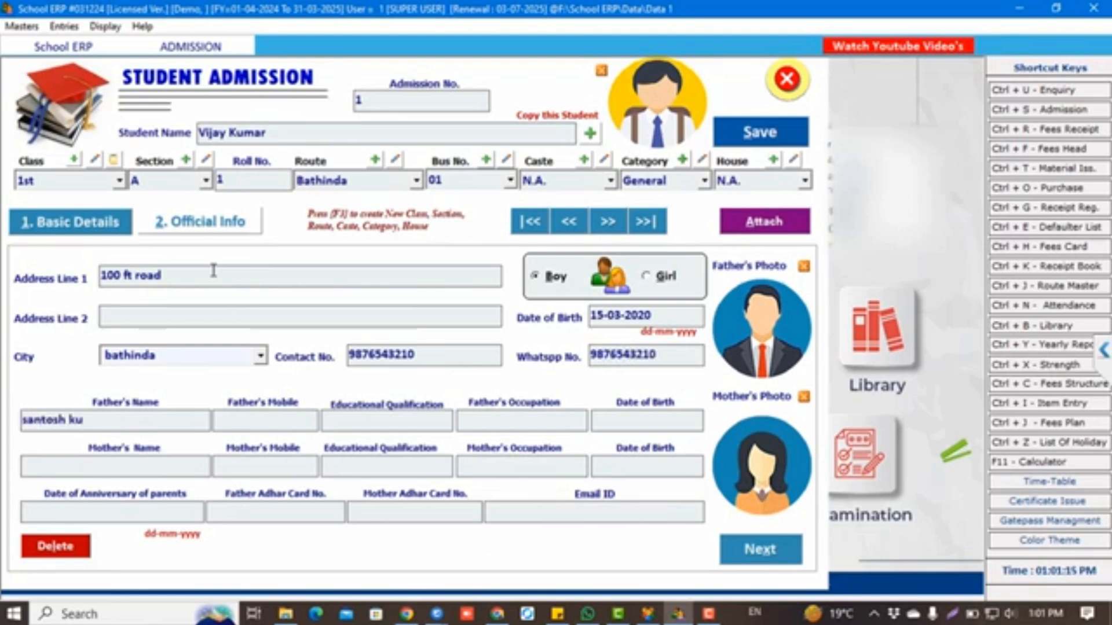
{"action": "key", "text": "Tab"}
{"action": "key", "text": "Tab"}
{"action": "key", "text": "Tab"}
{"action": "key", "text": "Tab"}
{"action": "key", "text": "Tab"}
{"action": "key", "text": "Tab"}
{"action": "key", "text": "Tab"}
{"action": "key", "text": "Tab"}
{"action": "key", "text": "Tab"}
{"action": "key", "text": "Tab"}
{"action": "key", "text": "Tab"}
{"action": "key", "text": "Tab"}
{"action": "key", "text": "Tab"}
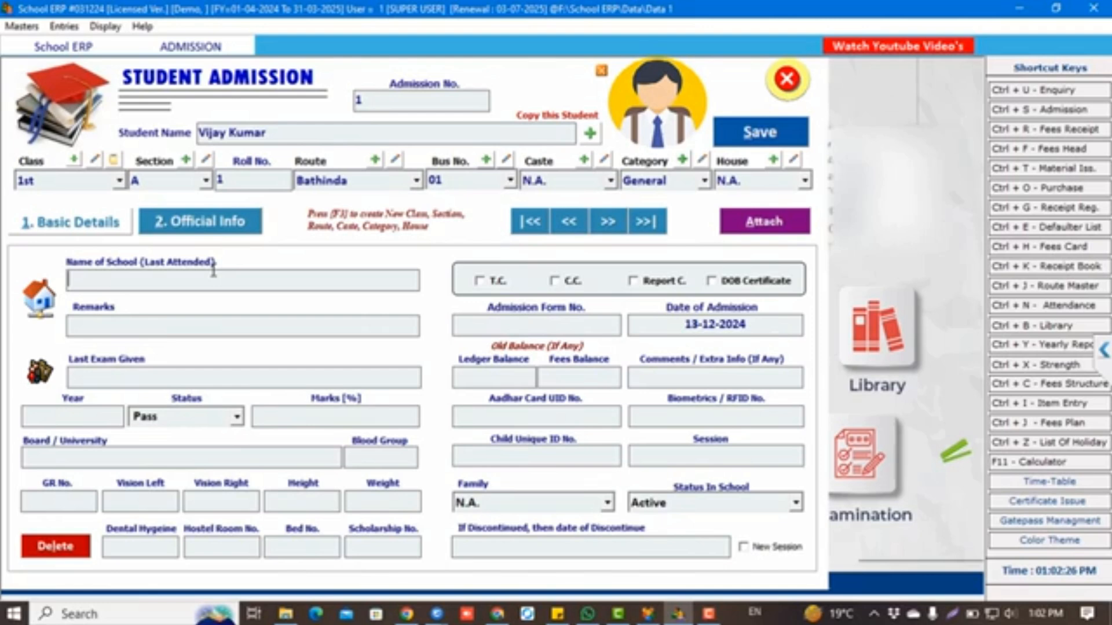
Keep the last exam as Pass and record blood group ab+
{"action": "key", "text": "Tab"}
{"action": "key", "text": "Tab"}
{"action": "key", "text": "Tab"}
{"action": "key", "text": "Tab"}
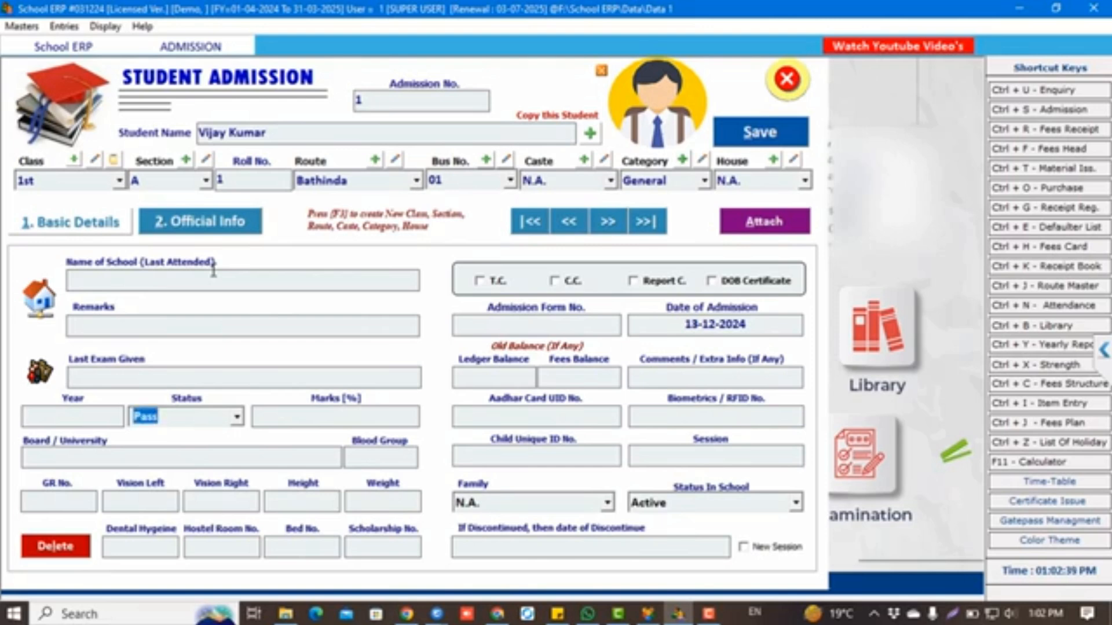
{"action": "left_click", "coordinate": [99, 420]}
{"action": "key", "text": "Tab"}
{"action": "key", "text": "Tab"}
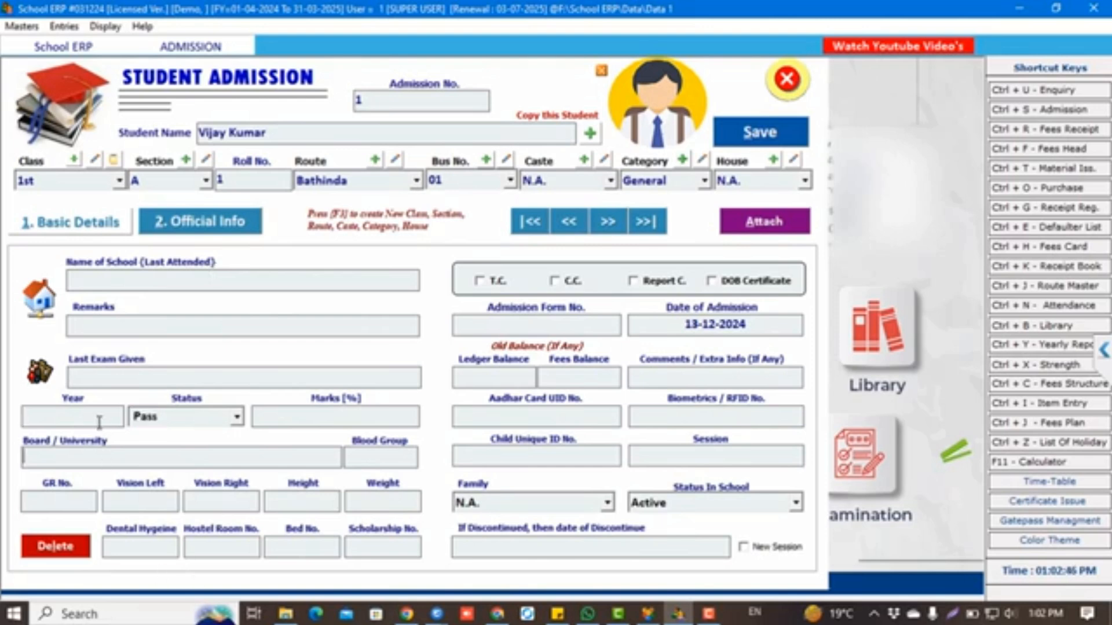
{"action": "key", "text": "Tab"}
{"action": "type", "text": "ab+"}
{"action": "key", "text": "Tab"}
{"action": "key", "text": "Tab"}
{"action": "key", "text": "Tab"}
{"action": "key", "text": "Tab"}
{"action": "key", "text": "Tab"}
{"action": "key", "text": "Tab"}
{"action": "key", "text": "Tab"}
{"action": "key", "text": "Tab"}
{"action": "key", "text": "Tab"}
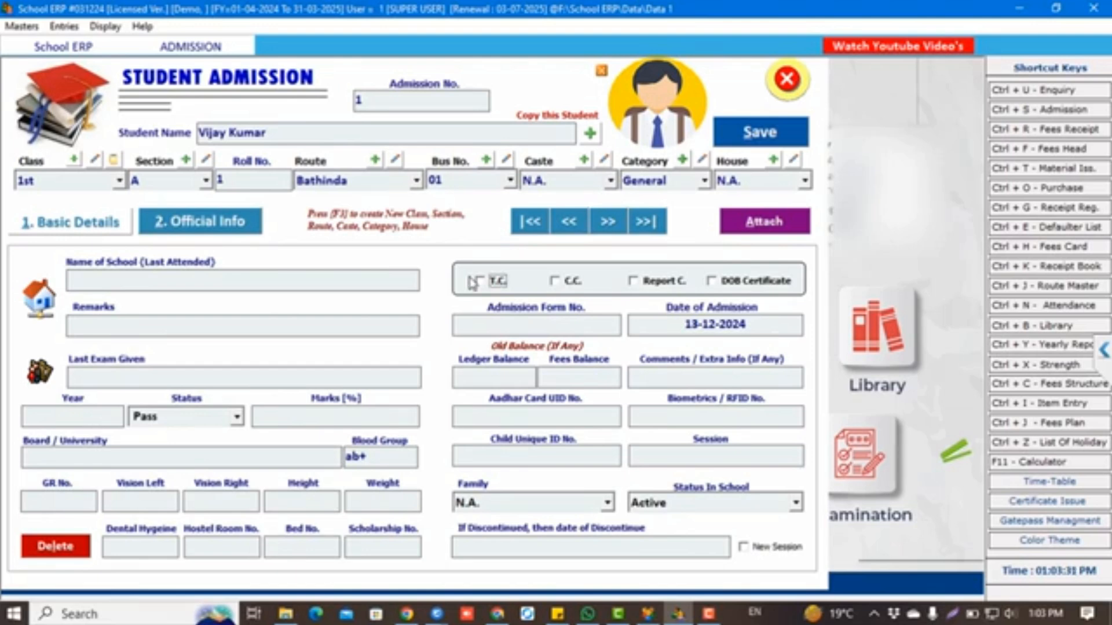
Mark T.C., C.C., Report C. and DOB Certificate as received, then open the attachments list
{"action": "left_click", "coordinate": [492, 286]}
{"action": "left_click", "coordinate": [557, 284]}
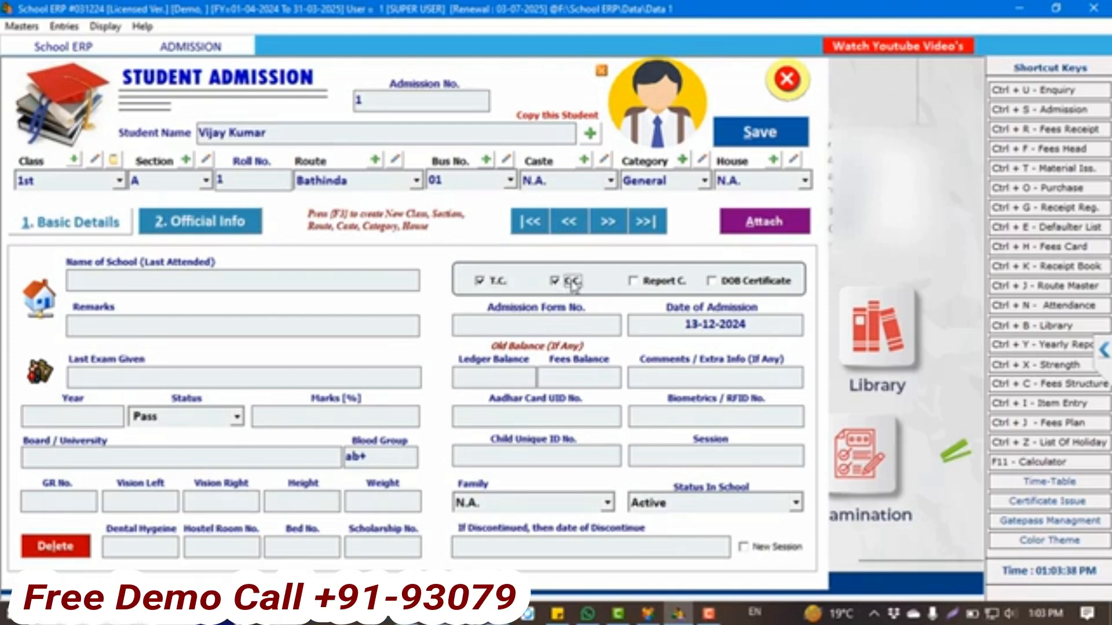
{"action": "left_click", "coordinate": [651, 282]}
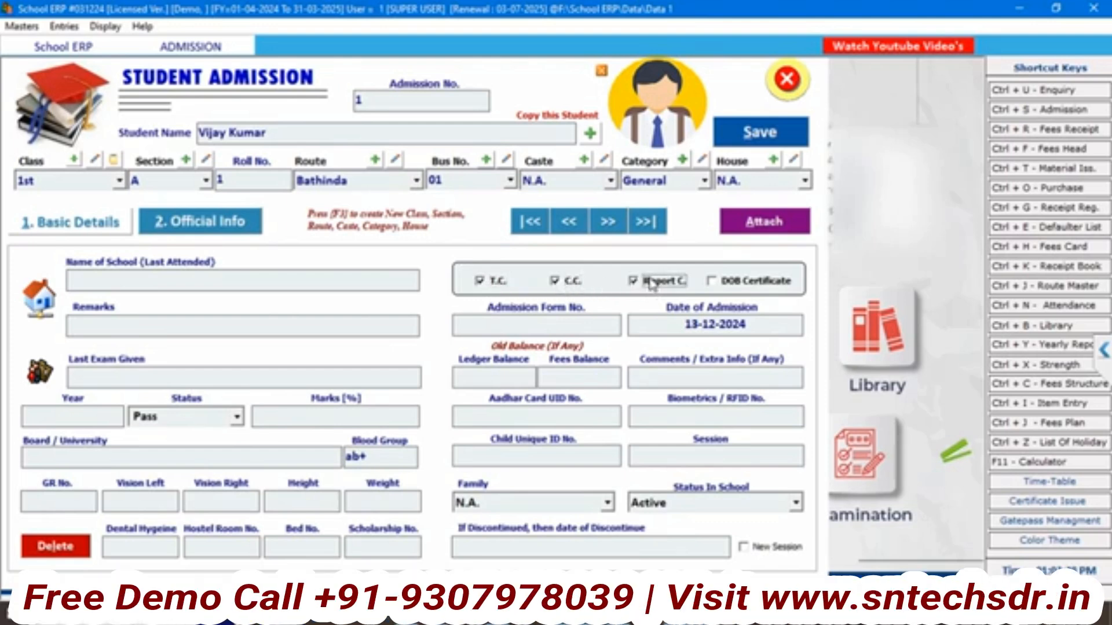
{"action": "left_click", "coordinate": [724, 284]}
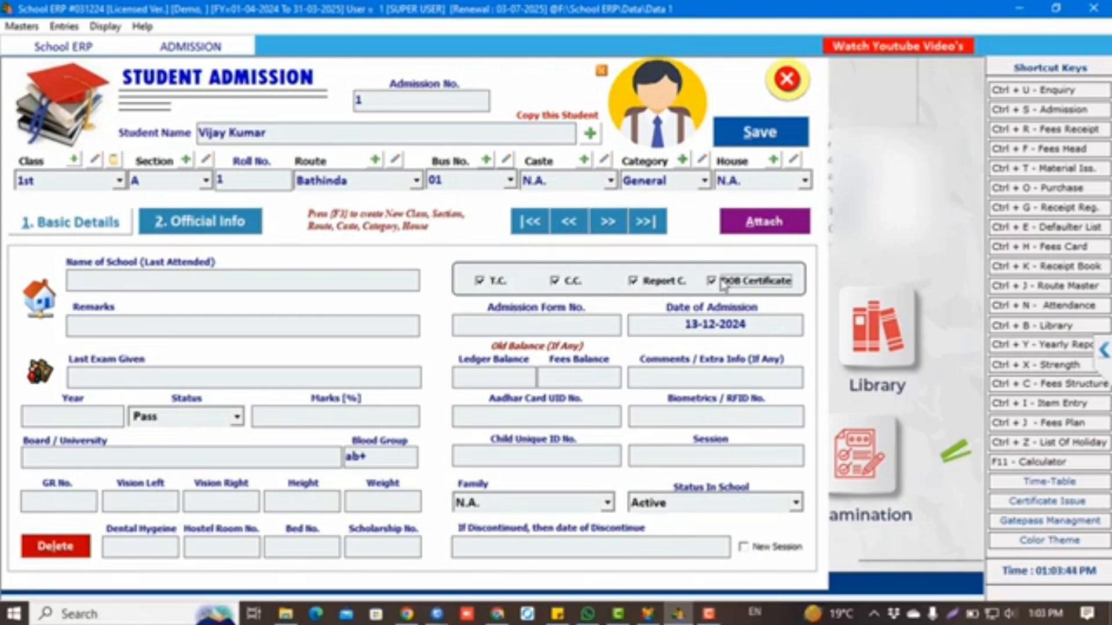
{"action": "left_click", "coordinate": [773, 229]}
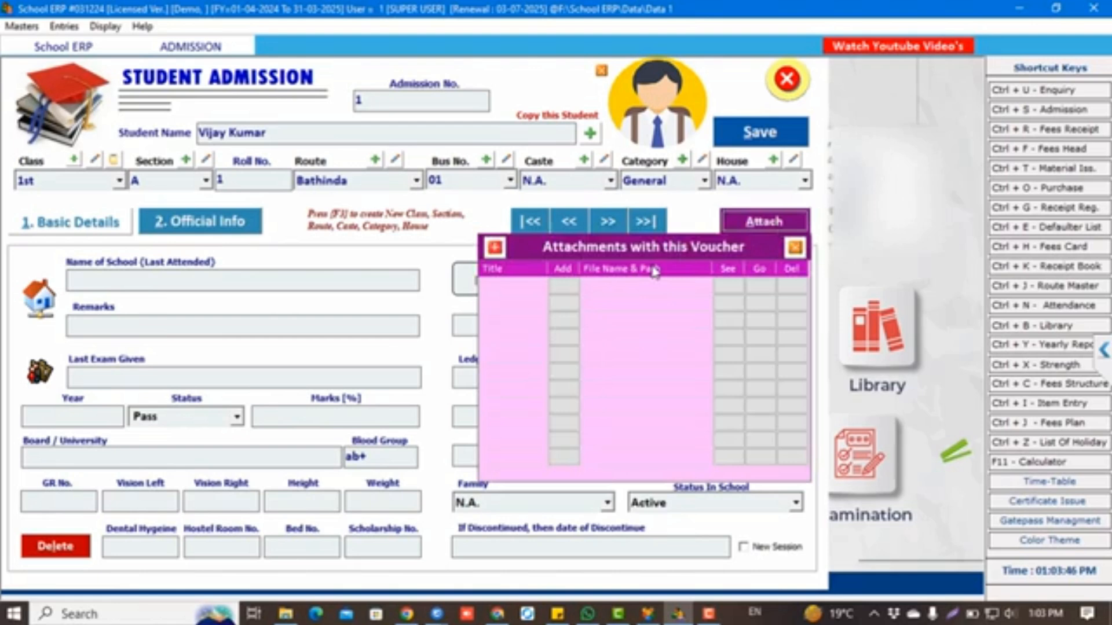
Attach a scanned file from the Redmi Note Documents folder on the F: drive
{"action": "left_click", "coordinate": [564, 286]}
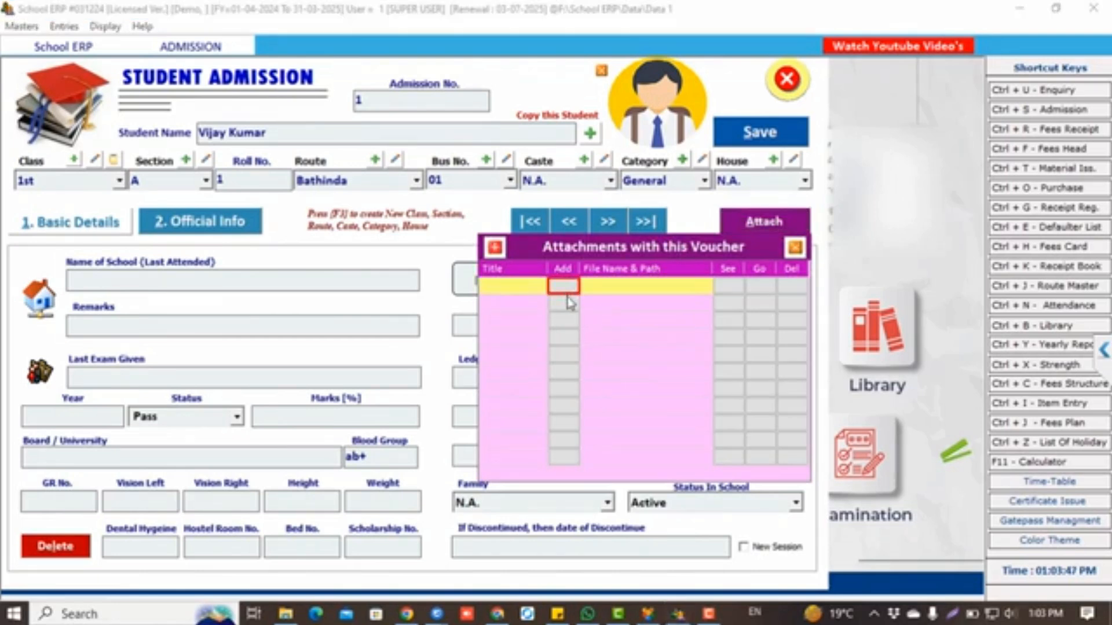
{"action": "left_click", "coordinate": [569, 290]}
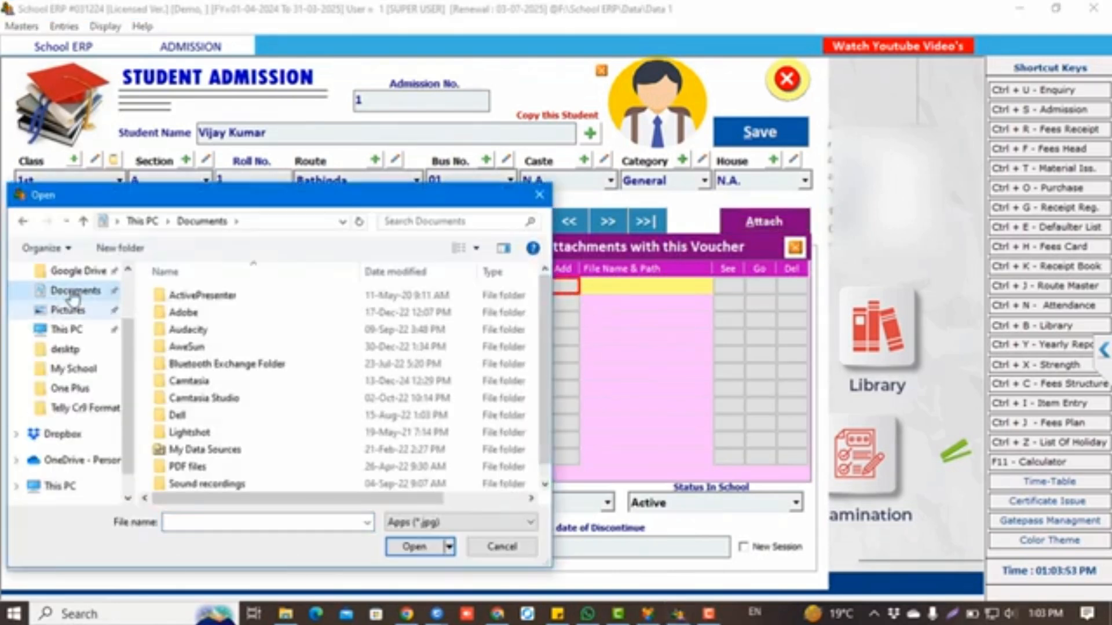
{"action": "left_click", "coordinate": [63, 434]}
{"action": "scroll", "coordinate": [75, 434], "scroll_direction": "down", "scroll_amount": 1}
{"action": "left_click", "coordinate": [63, 448]}
{"action": "double_click", "coordinate": [231, 466]}
{"action": "double_click", "coordinate": [217, 419]}
{"action": "scroll", "coordinate": [227, 418], "scroll_direction": "down", "scroll_amount": 8}
{"action": "double_click", "coordinate": [228, 402]}
{"action": "left_click", "coordinate": [23, 221]}
{"action": "double_click", "coordinate": [216, 368]}
{"action": "double_click", "coordinate": [211, 353]}
{"action": "scroll", "coordinate": [278, 408], "scroll_direction": "down", "scroll_amount": 5}
{"action": "left_click", "coordinate": [307, 460]}
{"action": "left_click", "coordinate": [404, 549]}
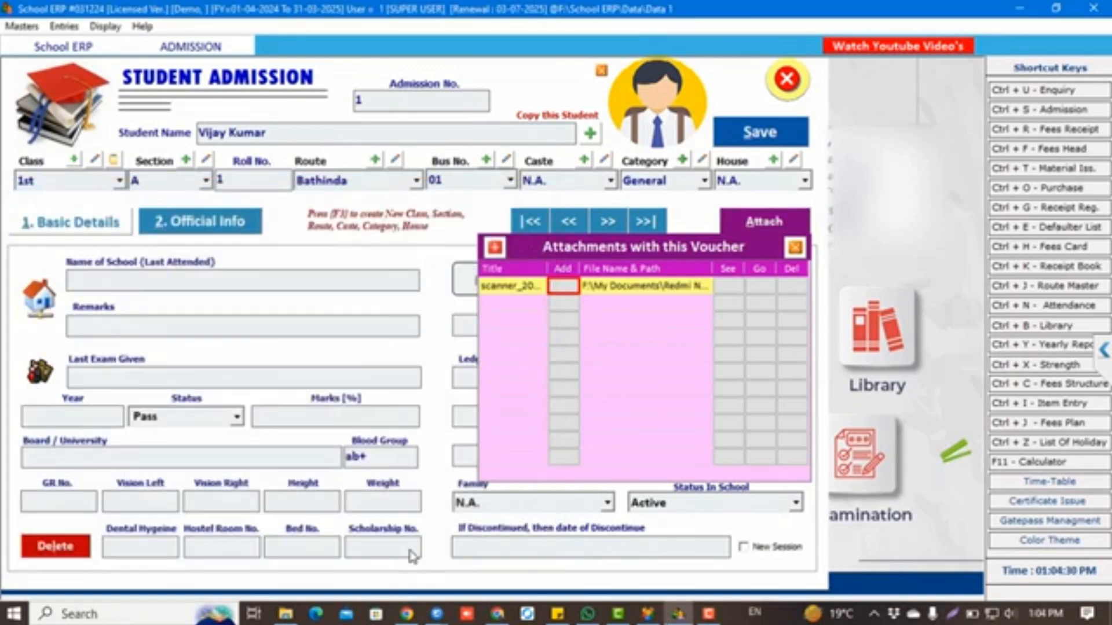
Close the attachments list, enter admission form number 101, and step through the balance fields
{"action": "left_click", "coordinate": [795, 248]}
{"action": "left_click", "coordinate": [567, 327]}
{"action": "type", "text": "101"}
{"action": "key", "text": "Return"}
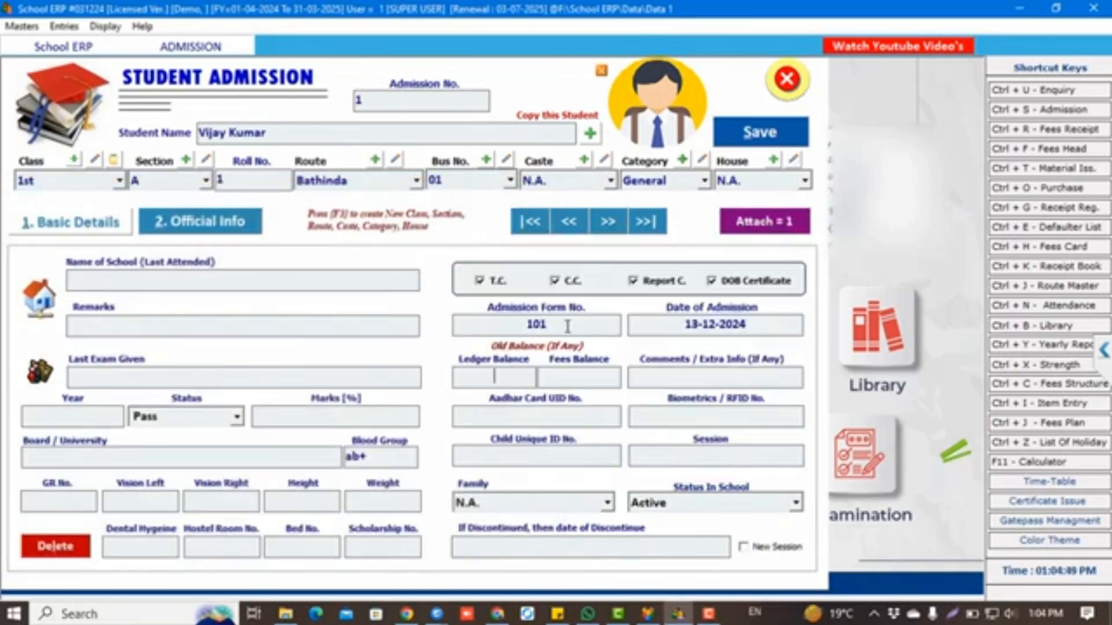
{"action": "key", "text": "Return"}
{"action": "left_click", "coordinate": [481, 375]}
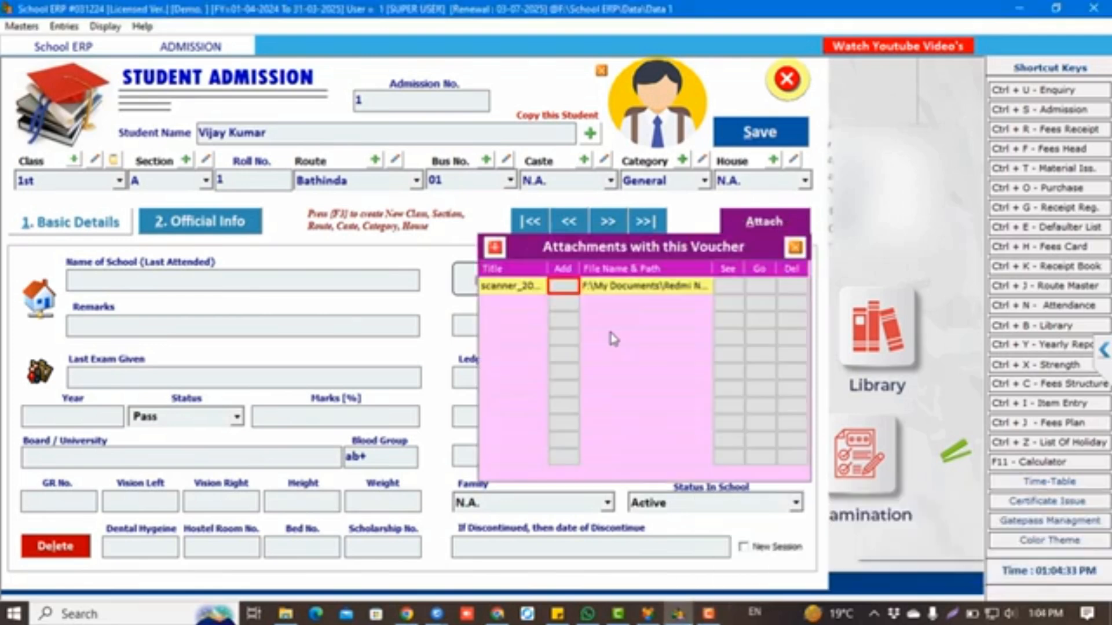
{"action": "left_click", "coordinate": [795, 249]}
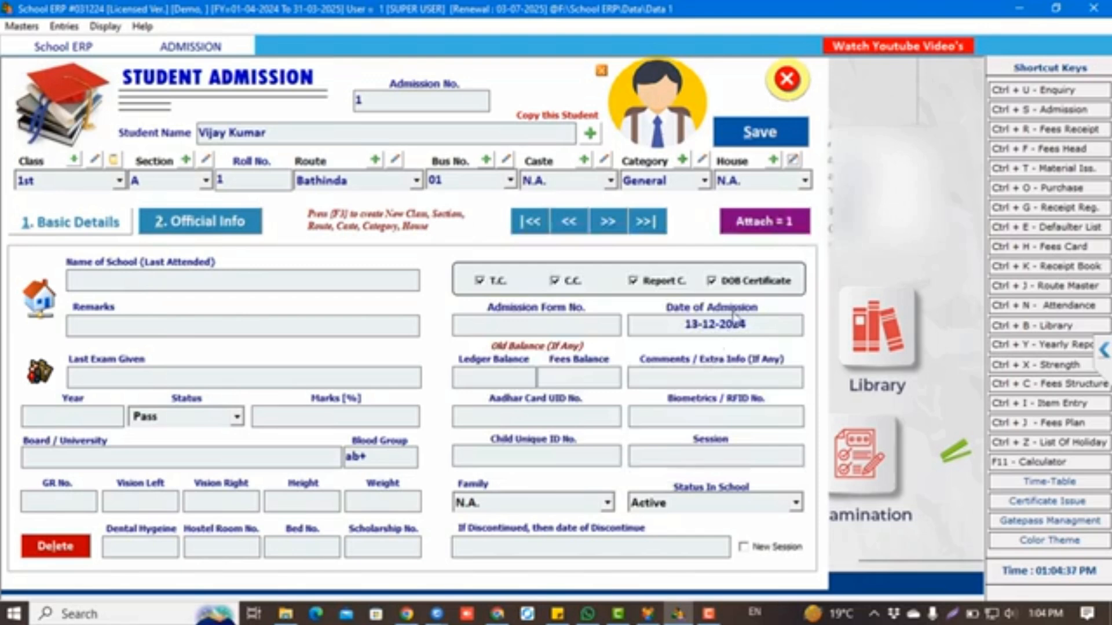
Enter admission form number 101, leave ledger and fees balances empty, and set session 2024 25
{"action": "left_click", "coordinate": [567, 326]}
{"action": "type", "text": "101"}
{"action": "key", "text": "Tab"}
{"action": "key", "text": "Tab"}
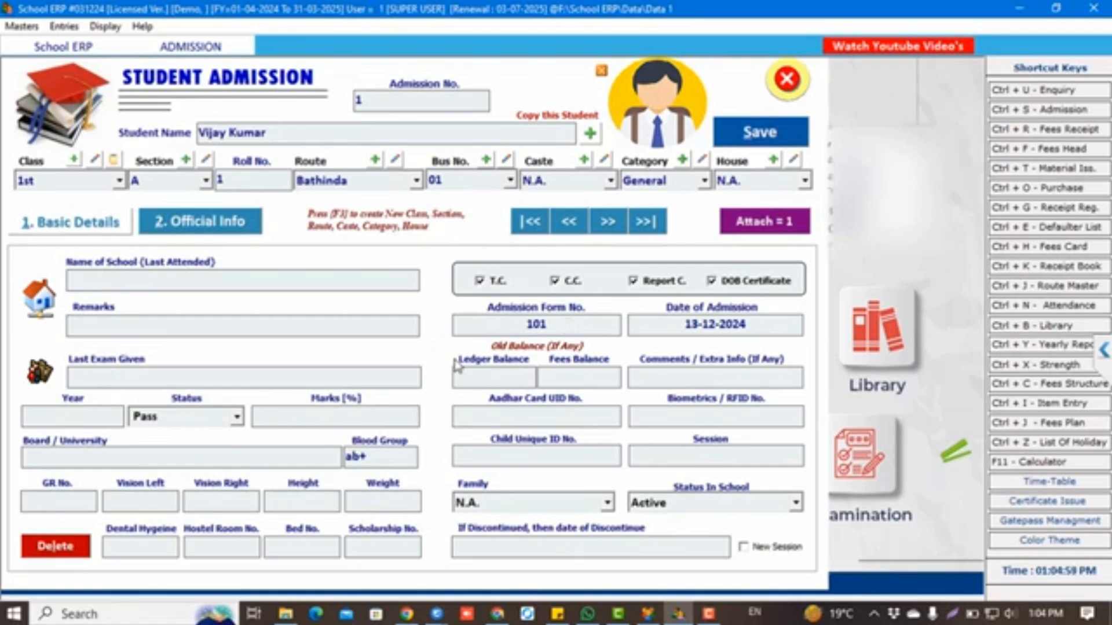
{"action": "left_click", "coordinate": [481, 376]}
{"action": "key", "text": "Tab"}
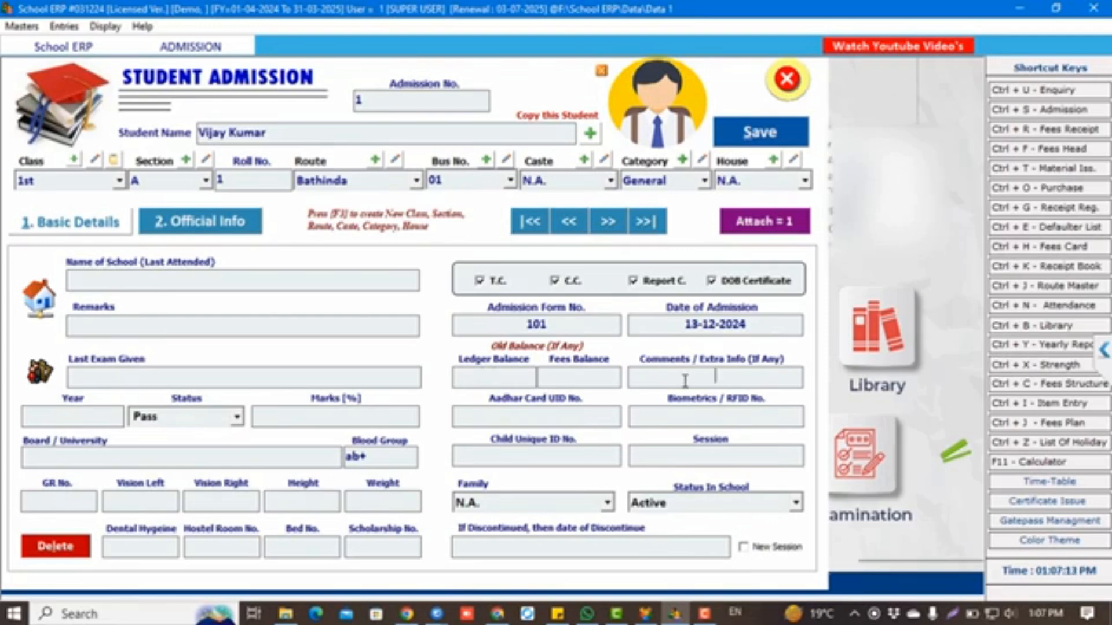
{"action": "key", "text": "Tab"}
{"action": "key", "text": "Tab"}
{"action": "key", "text": "Tab"}
{"action": "key", "text": "Tab"}
{"action": "type", "text": "2024 25"}
{"action": "key", "text": "Tab"}
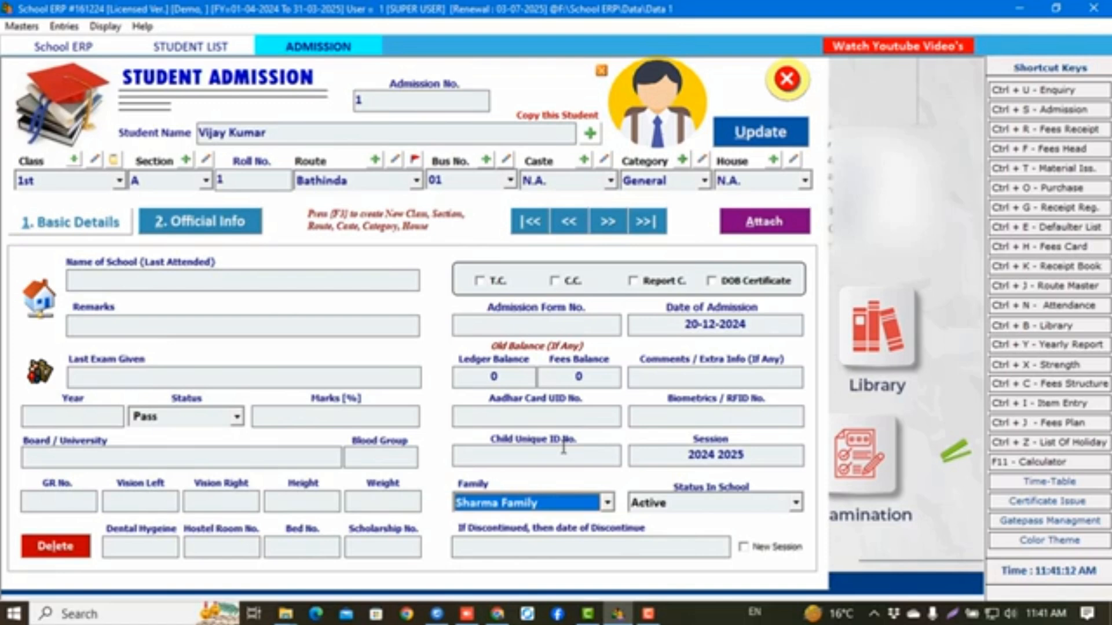
Keep Sharma Family as family and Active status, then save the admission record
{"action": "left_click", "coordinate": [539, 507]}
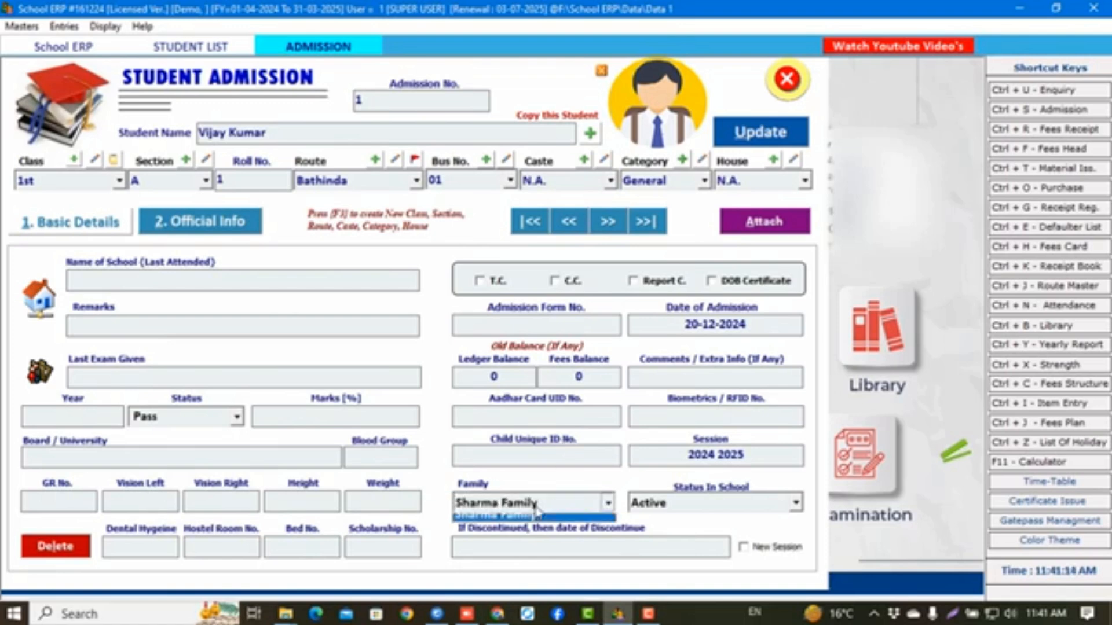
{"action": "left_click", "coordinate": [539, 509]}
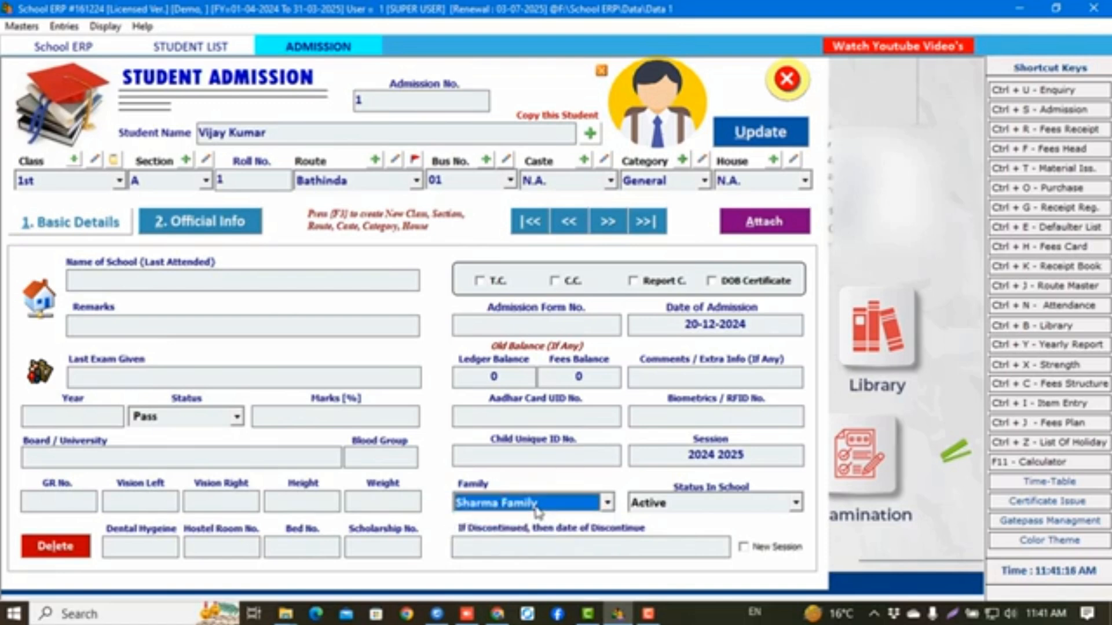
{"action": "key", "text": "Tab"}
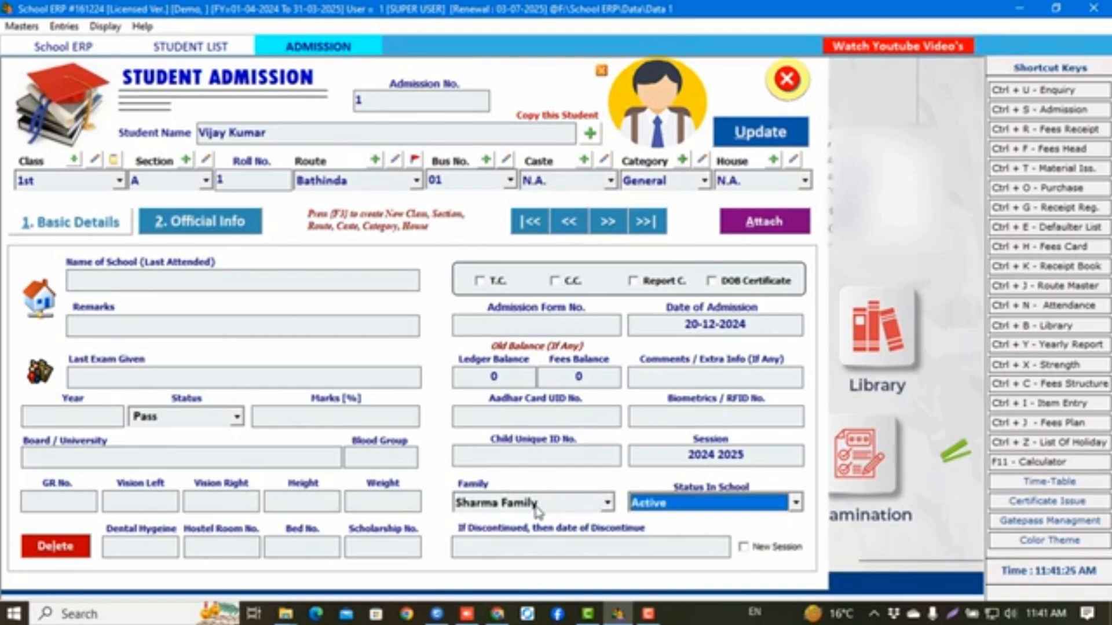
{"action": "key", "text": "Down"}
{"action": "key", "text": "Up"}
{"action": "key", "text": "Return"}
{"action": "key", "text": "Return"}
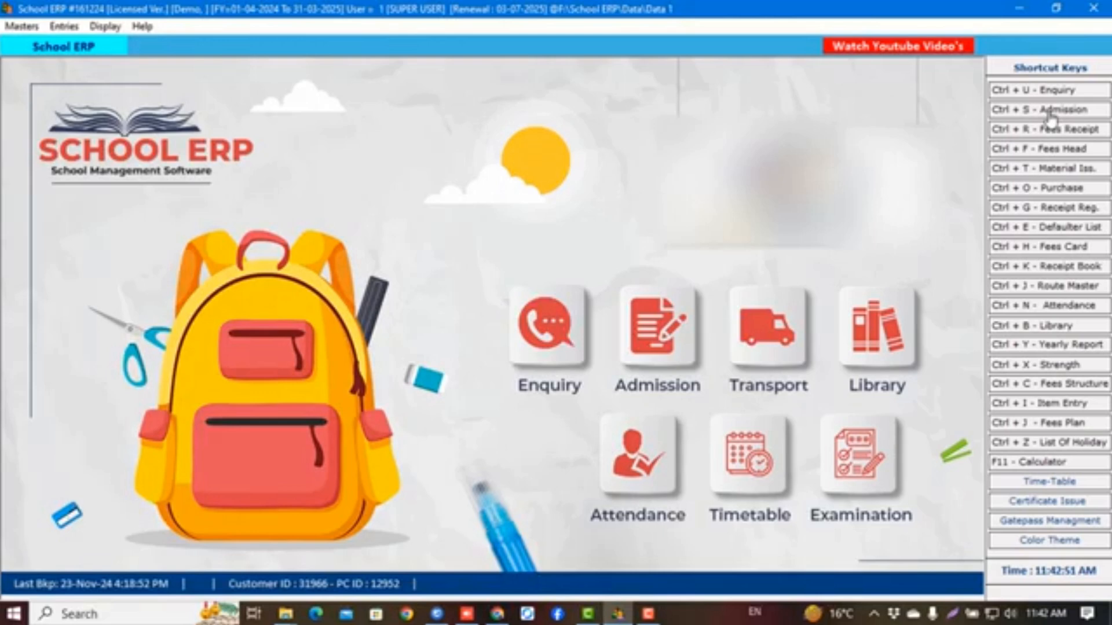
{"action": "left_click", "coordinate": [1049, 110]}
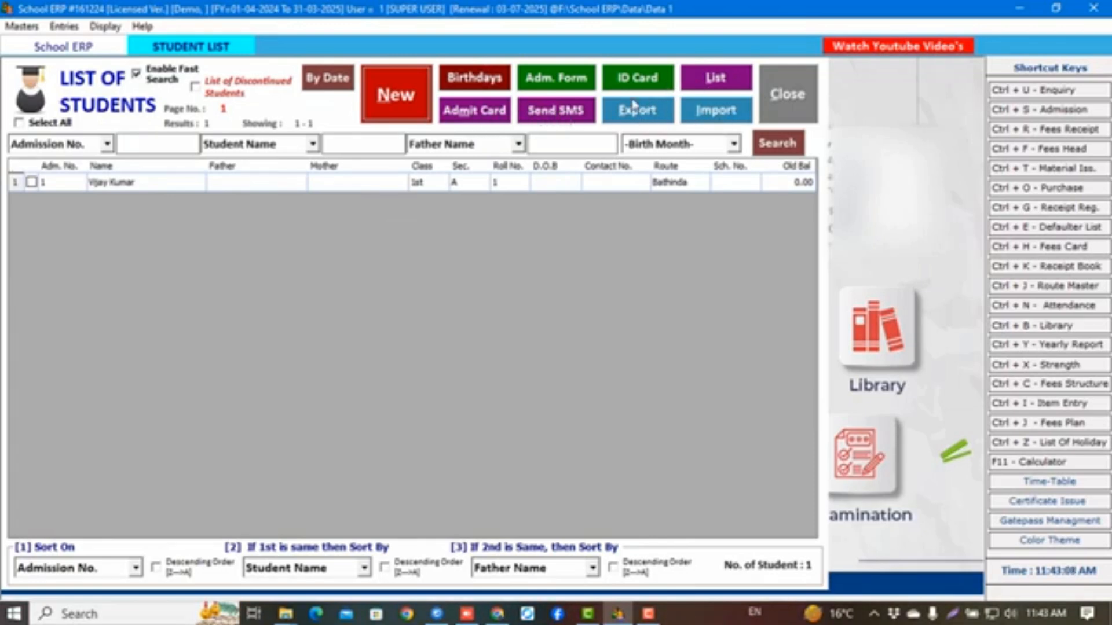
{"action": "left_click", "coordinate": [491, 79]}
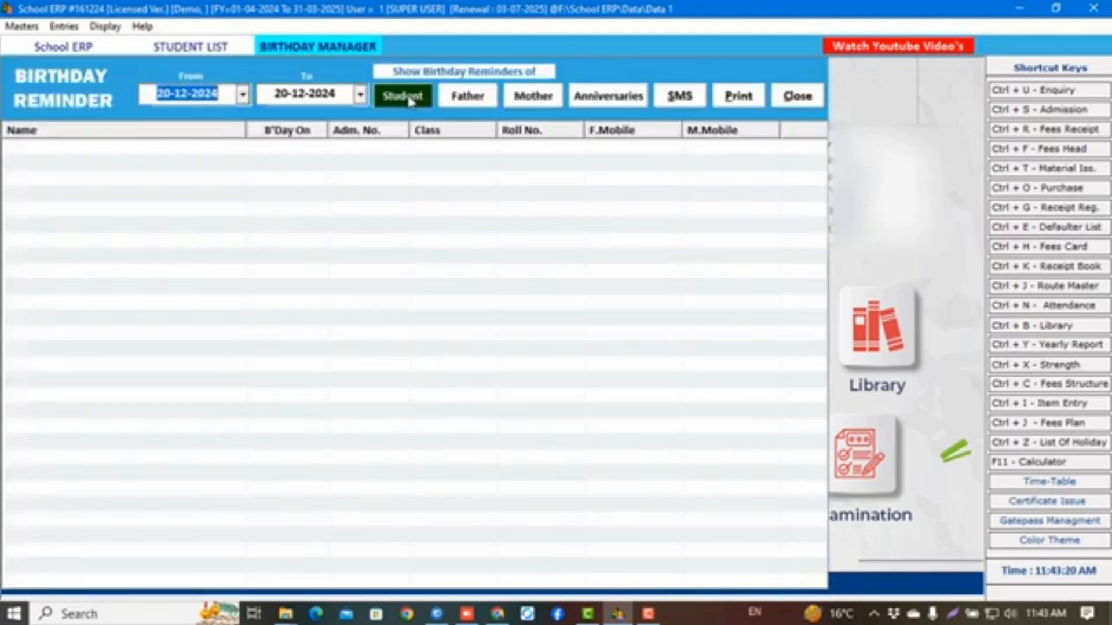
{"action": "left_click", "coordinate": [409, 99]}
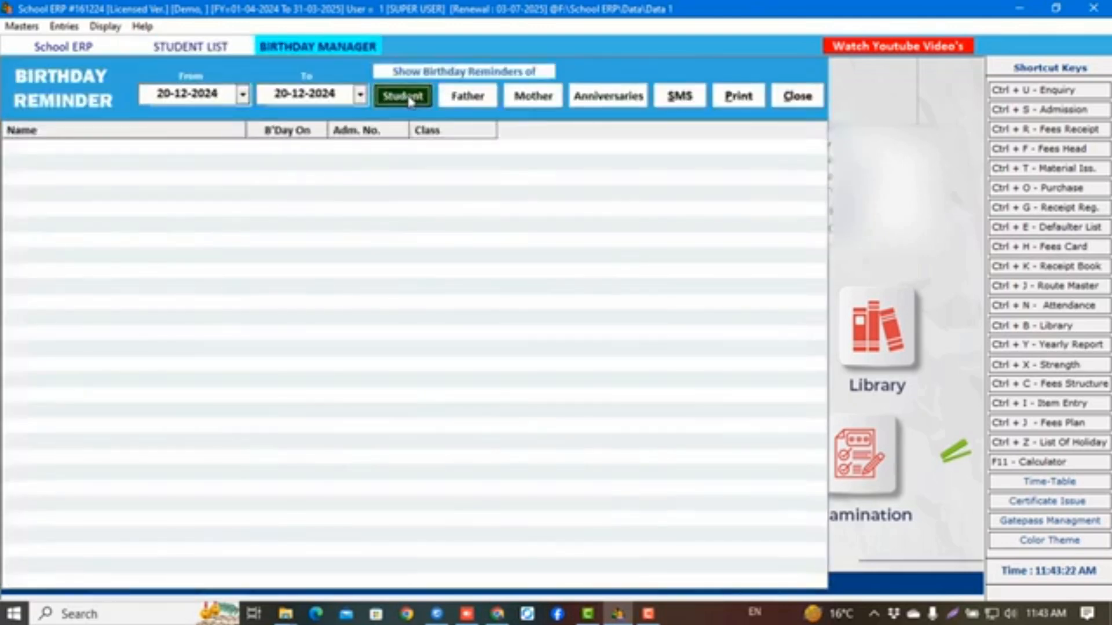
{"action": "left_click", "coordinate": [469, 103]}
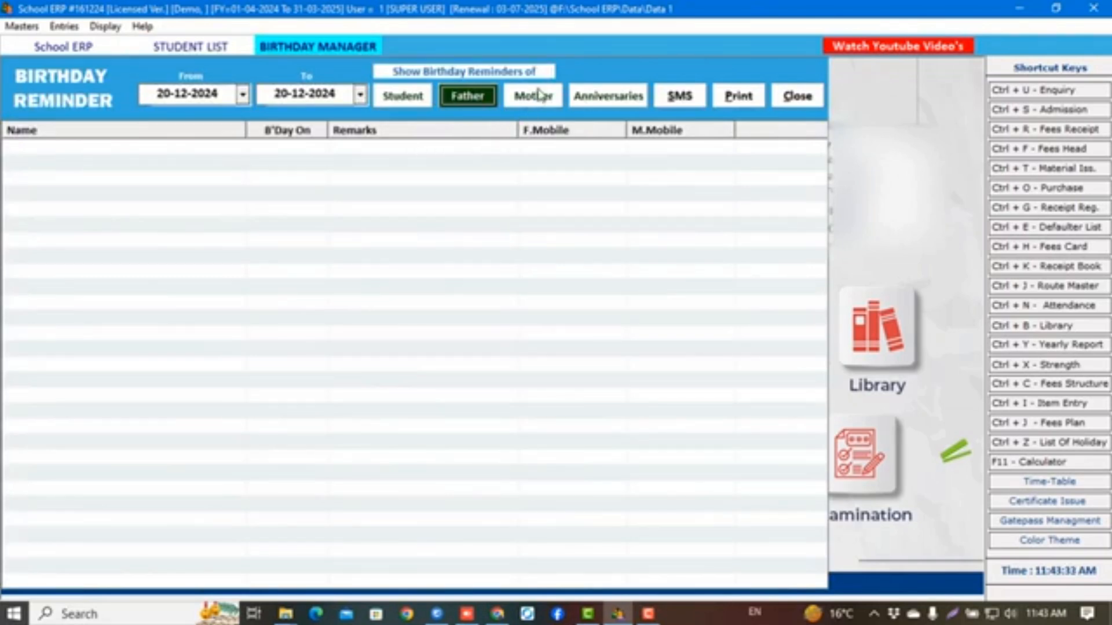
{"action": "left_click", "coordinate": [538, 100]}
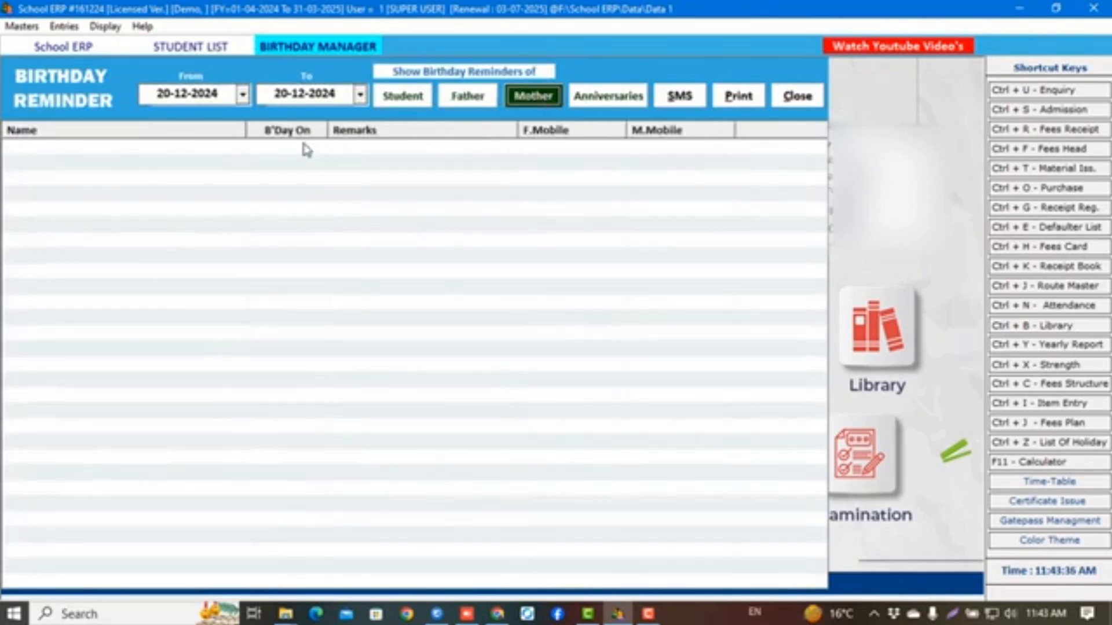
{"action": "left_click", "coordinate": [593, 100]}
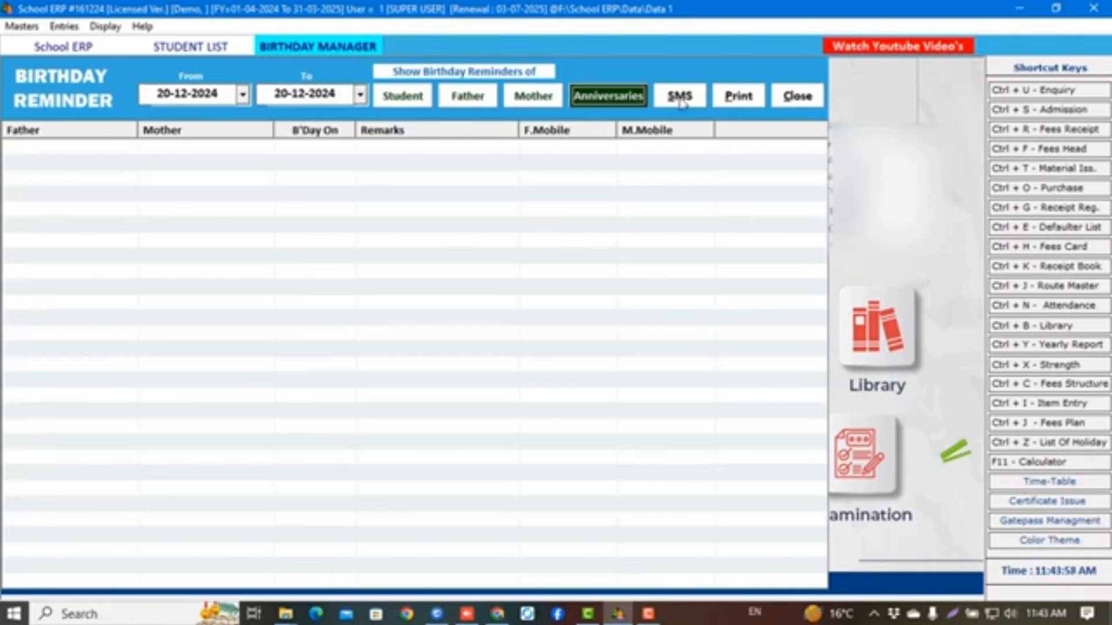
{"action": "left_click", "coordinate": [737, 98]}
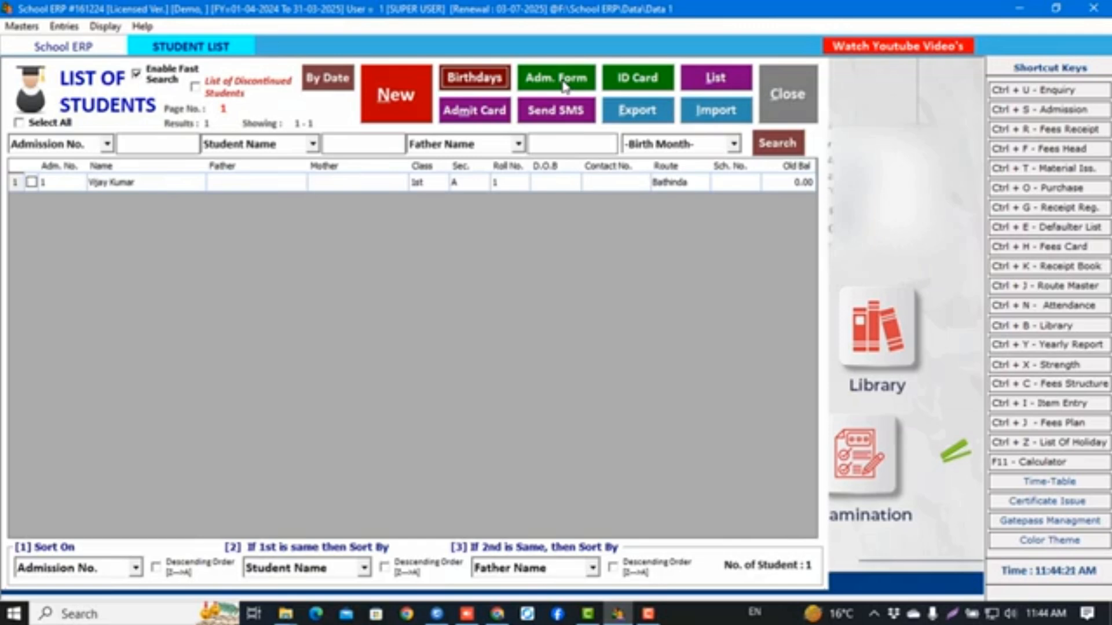
Select the student's row and preview the admission form's basic details
{"action": "left_click", "coordinate": [32, 182]}
{"action": "left_click", "coordinate": [530, 85]}
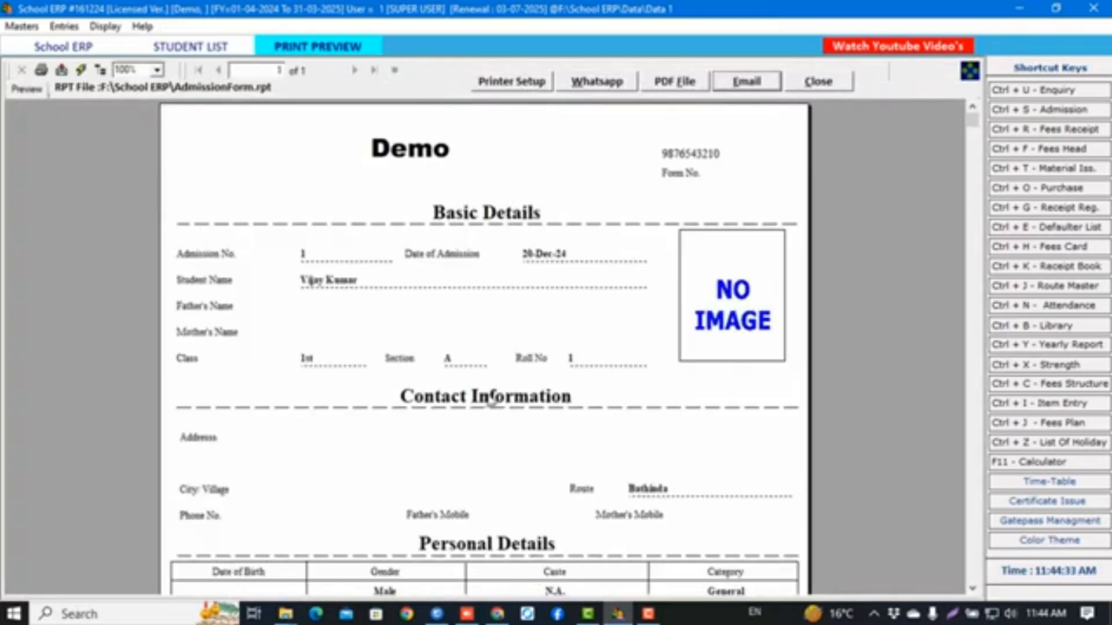
{"action": "scroll", "coordinate": [491, 400], "scroll_direction": "down", "scroll_amount": 5}
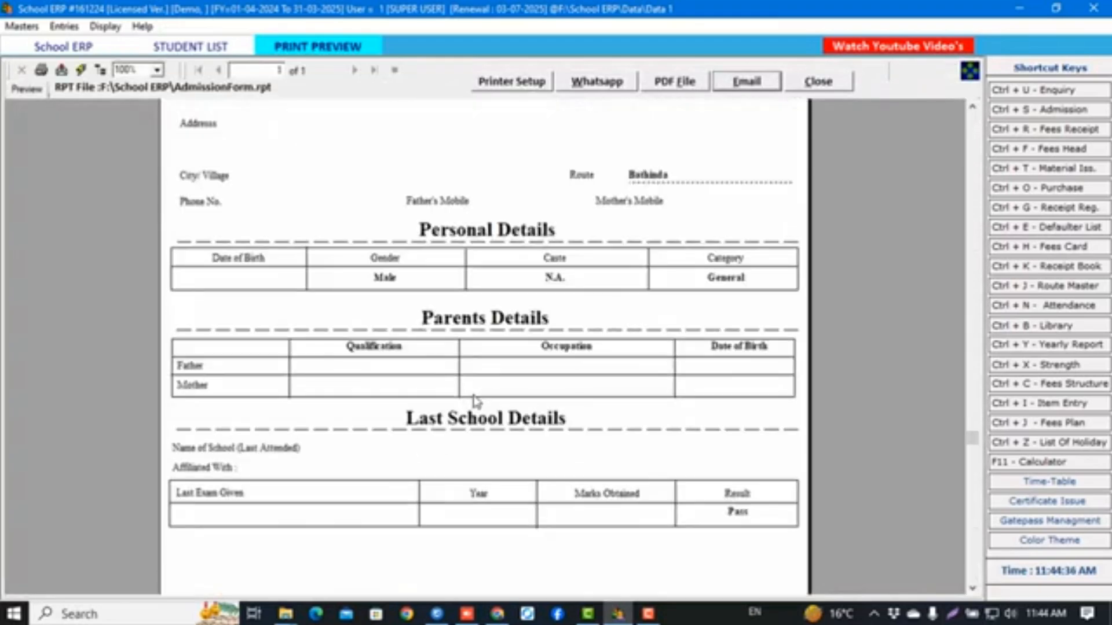
{"action": "scroll", "coordinate": [476, 401], "scroll_direction": "up", "scroll_amount": 5}
{"action": "left_click", "coordinate": [469, 218]}
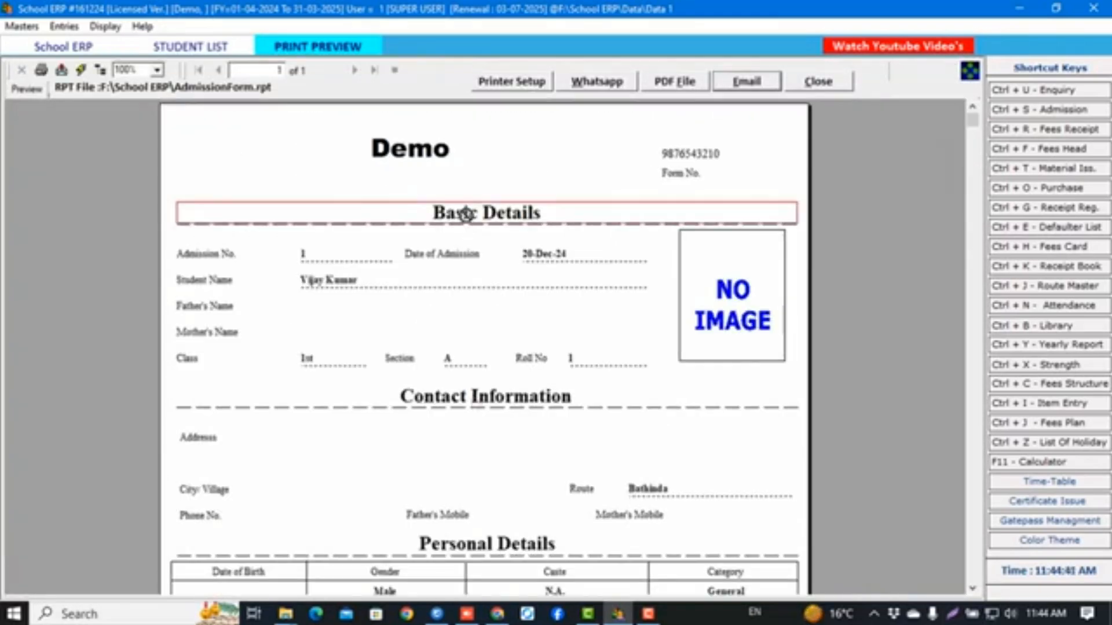
{"action": "left_click", "coordinate": [342, 282]}
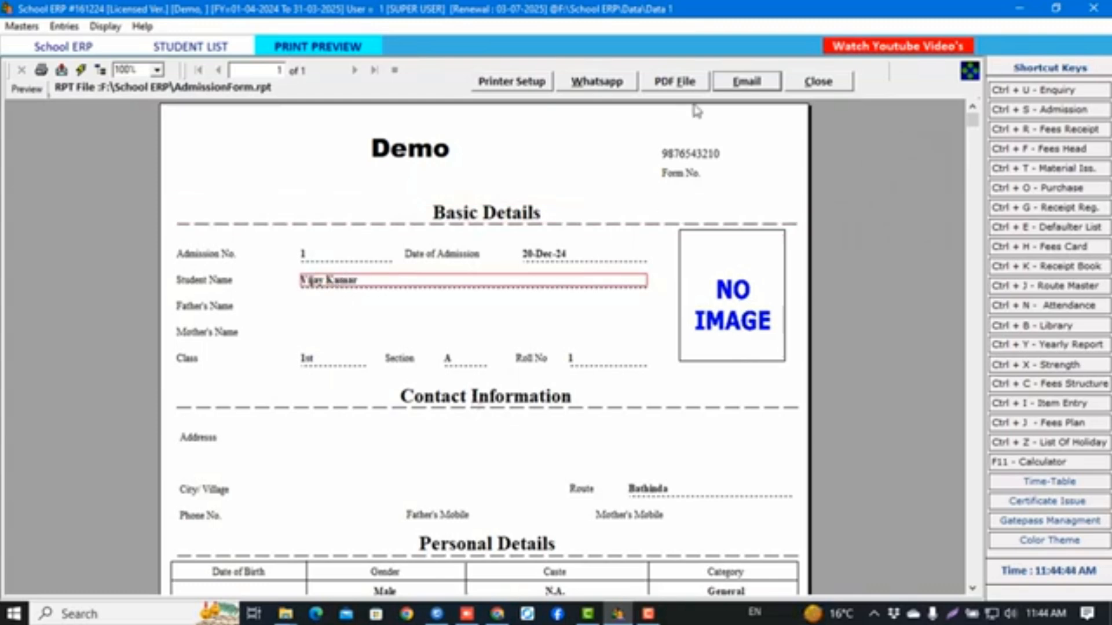
{"action": "left_click", "coordinate": [814, 81]}
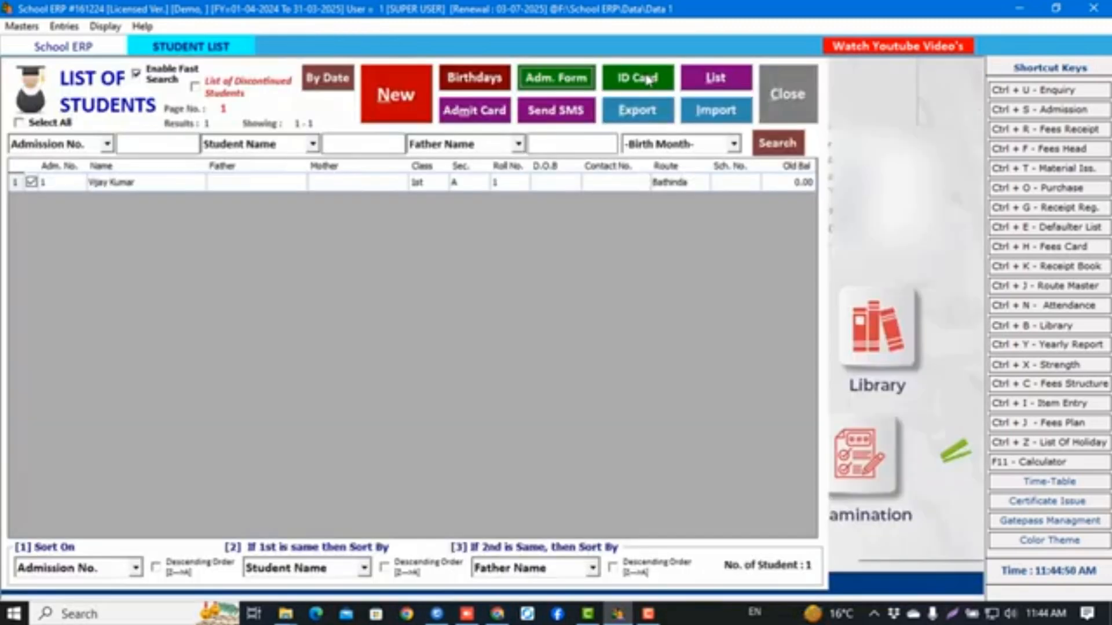
Preview the identity card, student list report and admit card, then open the Excel import
{"action": "left_click", "coordinate": [648, 79]}
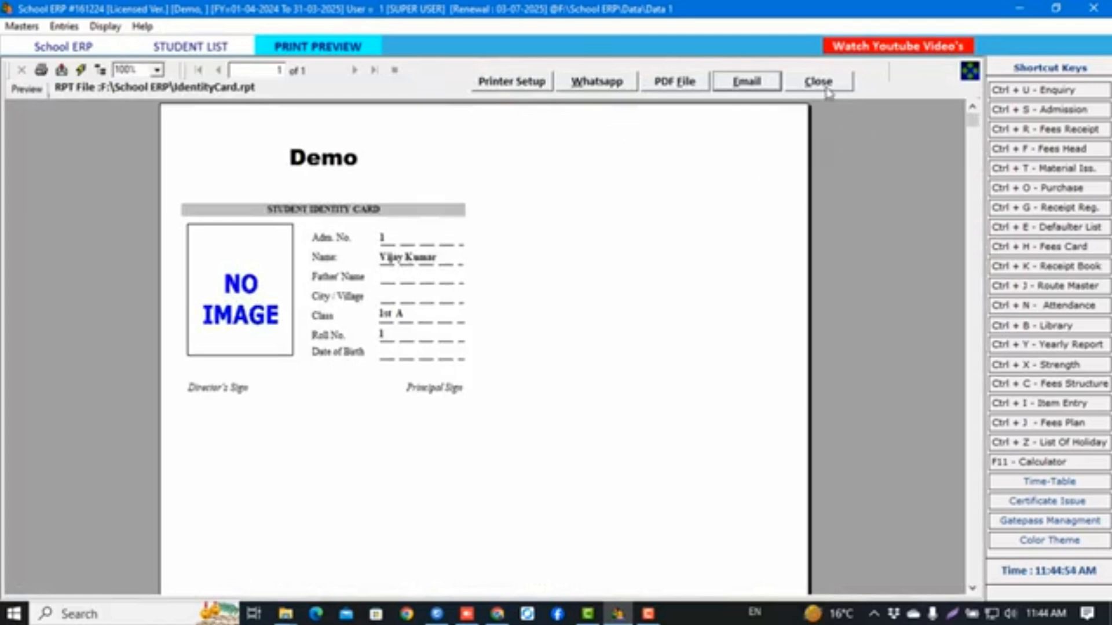
{"action": "left_click", "coordinate": [827, 87]}
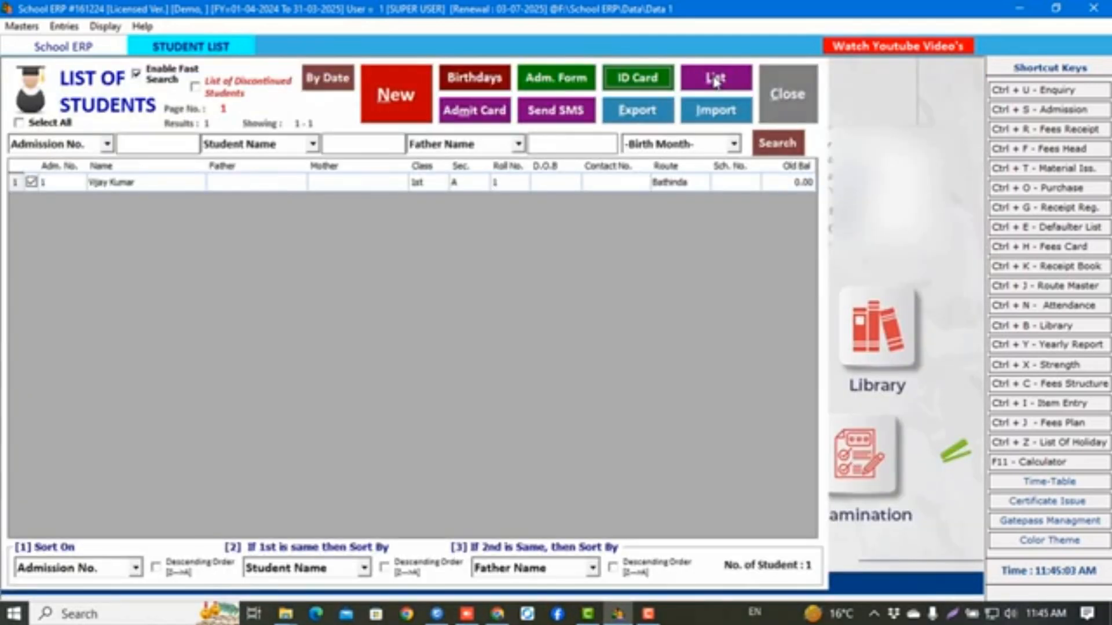
{"action": "left_click", "coordinate": [715, 82]}
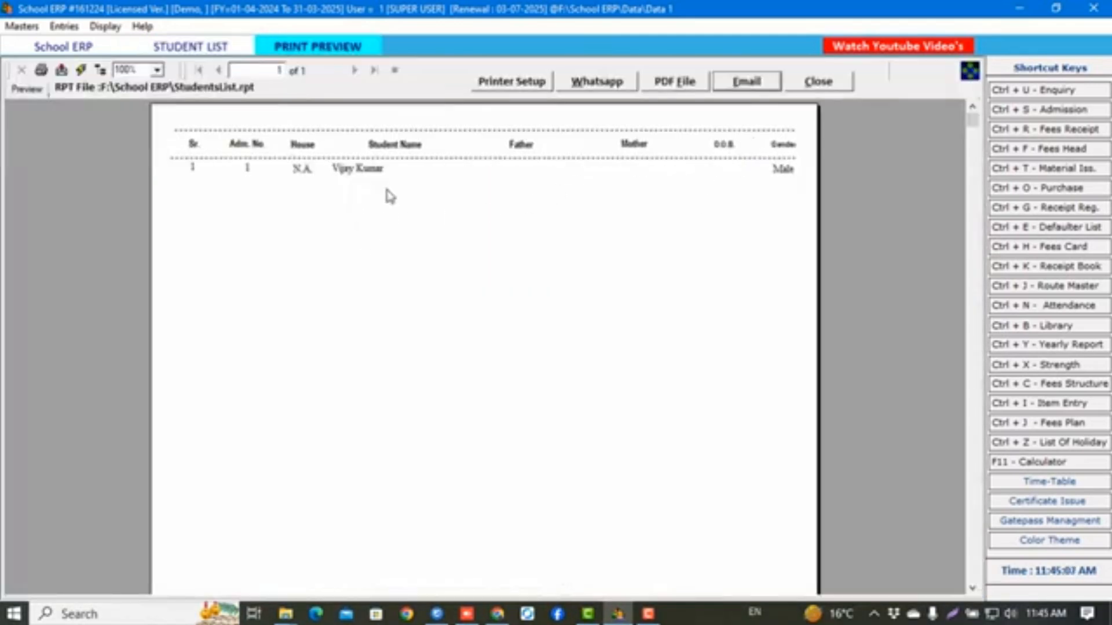
{"action": "left_click", "coordinate": [834, 83]}
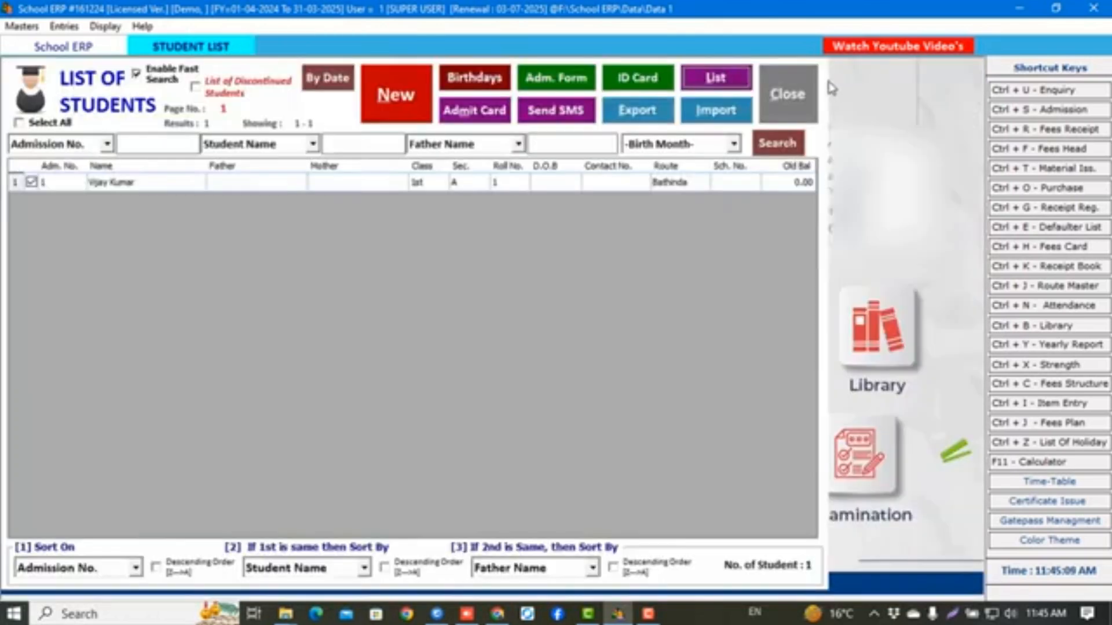
{"action": "left_click", "coordinate": [473, 112]}
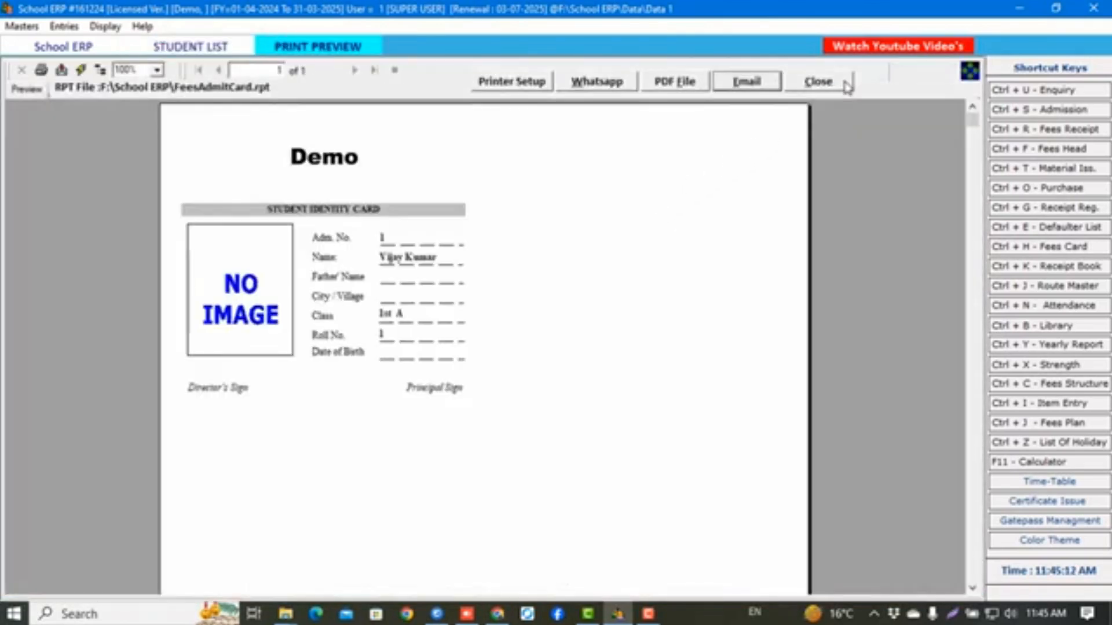
{"action": "key", "text": "Escape"}
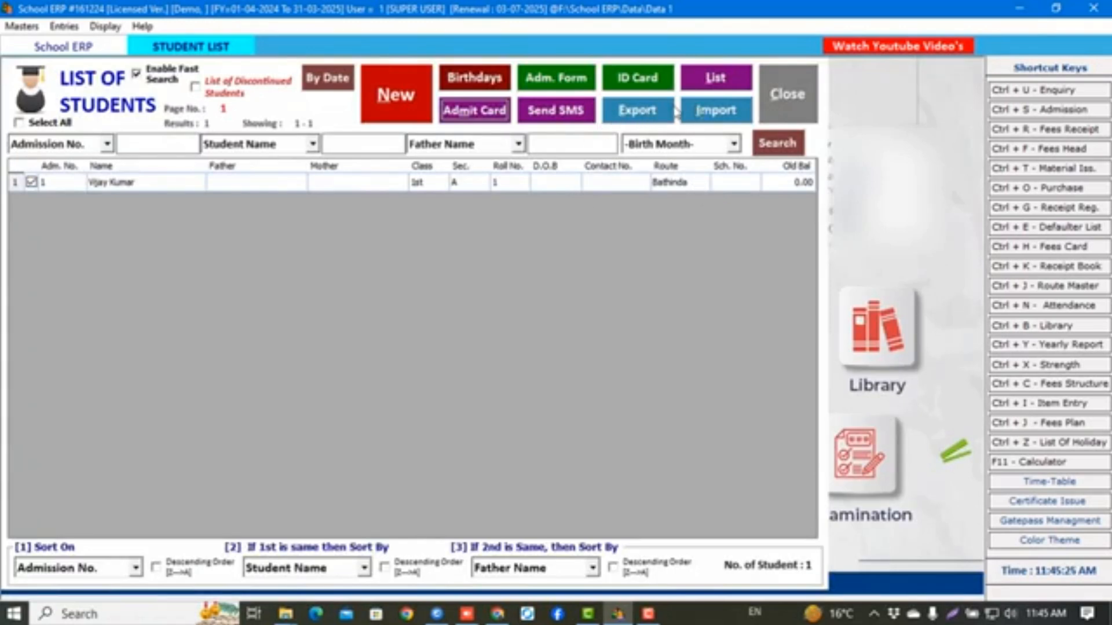
{"action": "left_click", "coordinate": [722, 122]}
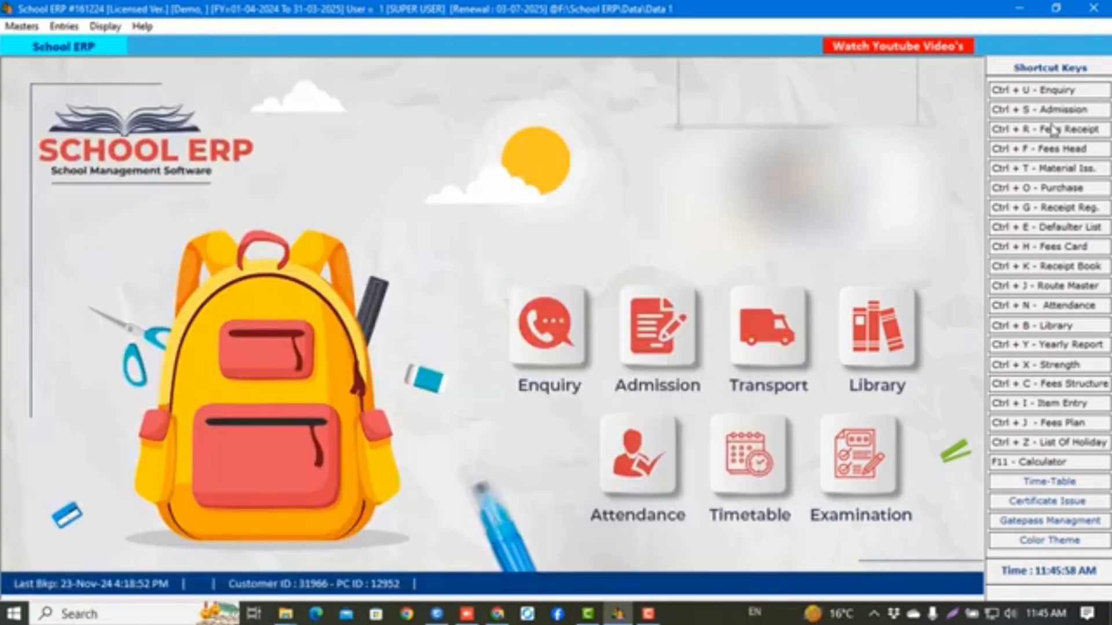
Start a fees receipt dated 20-12-2024 for admission 1 and load April–May fees
{"action": "left_click", "coordinate": [1051, 134]}
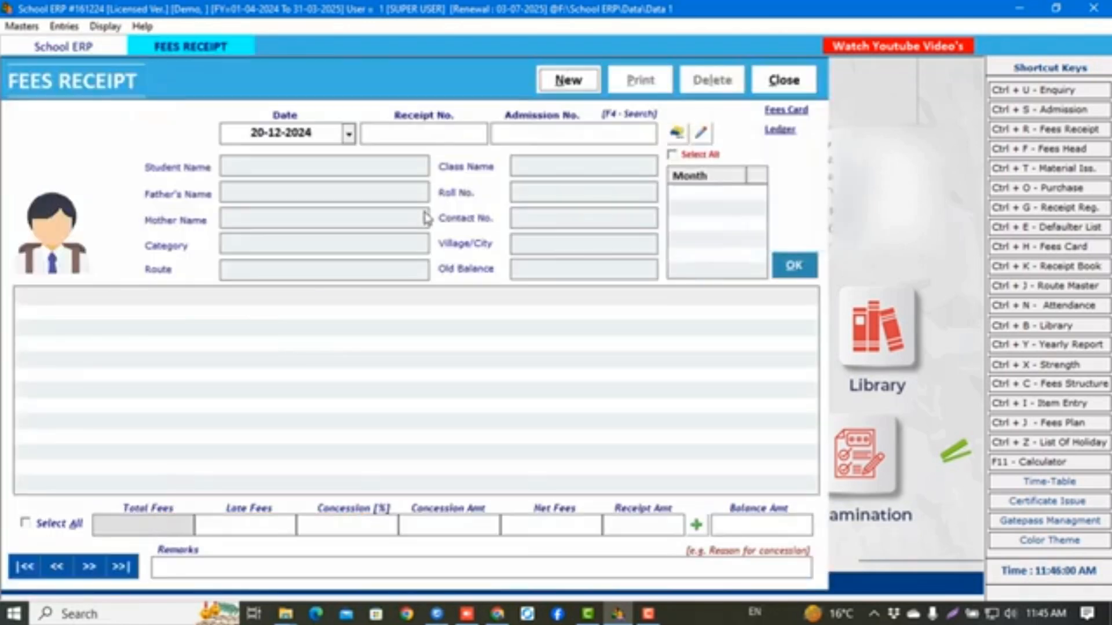
{"action": "key", "text": "Return"}
{"action": "key", "text": "Return"}
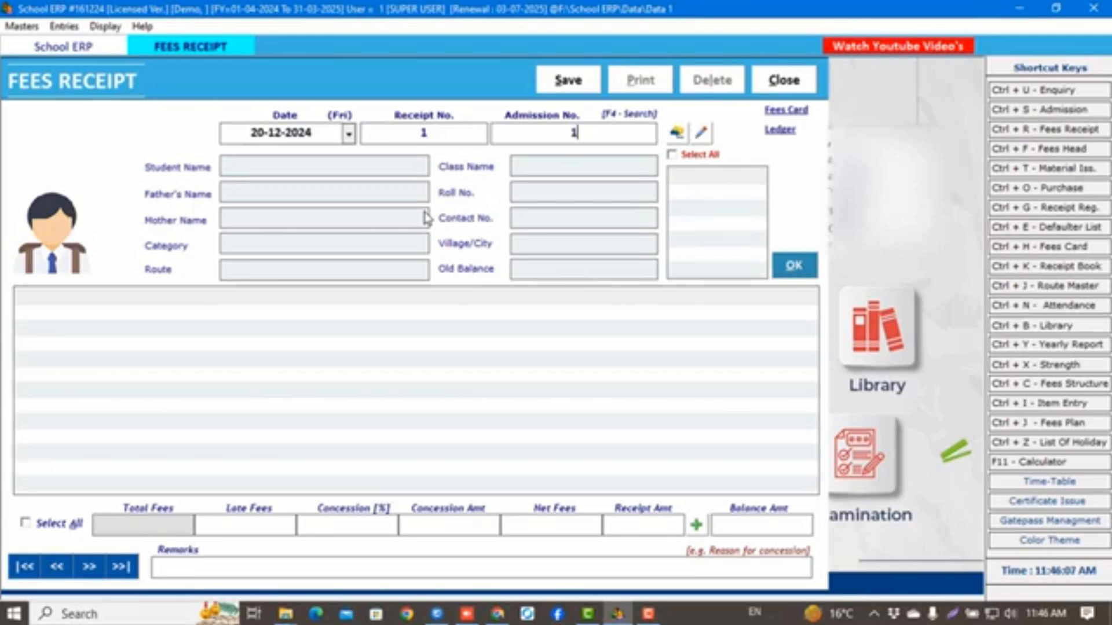
{"action": "key", "text": "Return"}
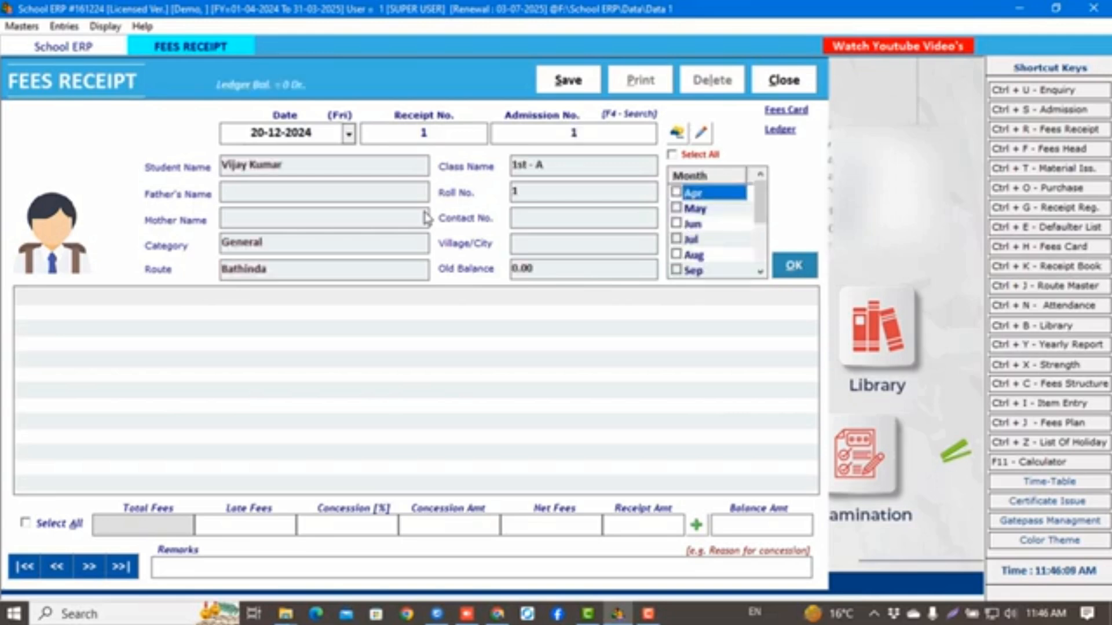
{"action": "key", "text": "space"}
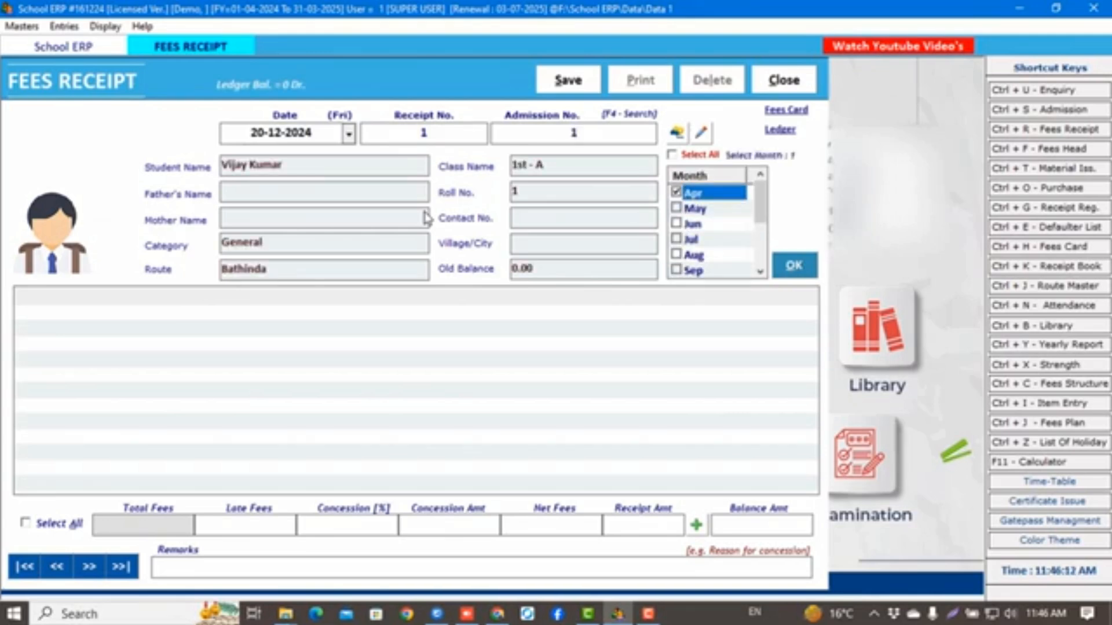
{"action": "key", "text": "Down"}
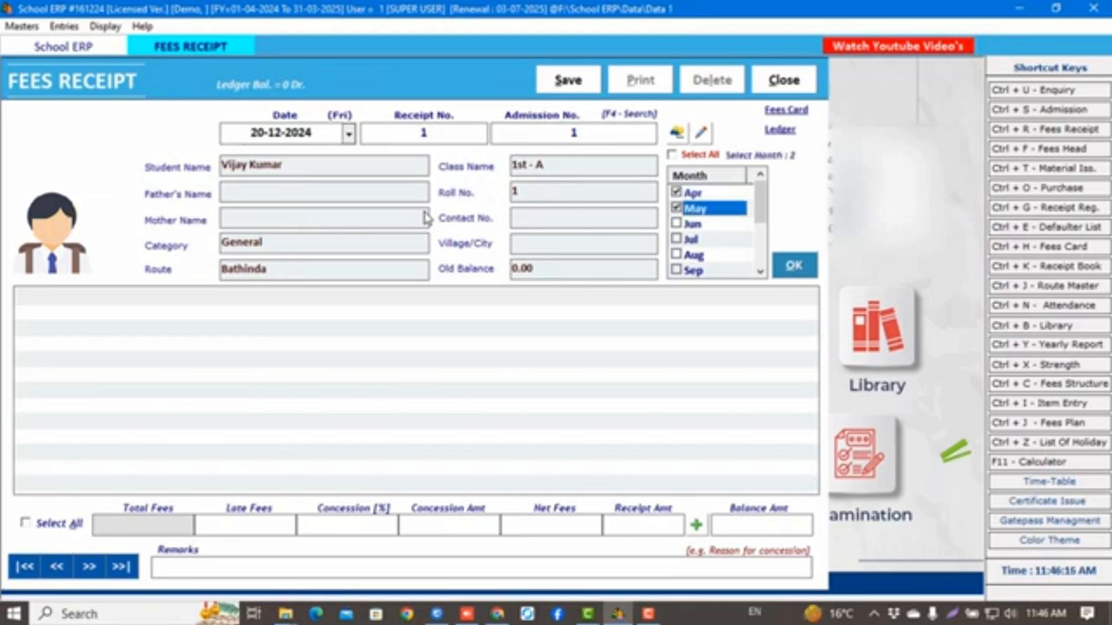
{"action": "left_click", "coordinate": [794, 265]}
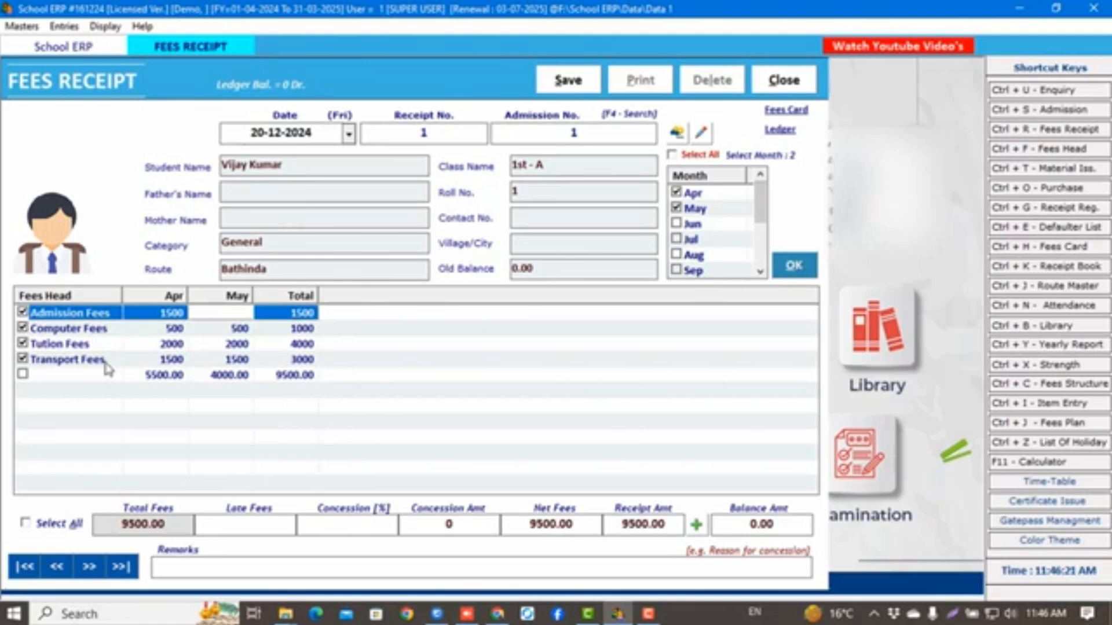
{"action": "left_click", "coordinate": [171, 329]}
{"action": "left_click", "coordinate": [175, 345]}
{"action": "left_click", "coordinate": [174, 360]}
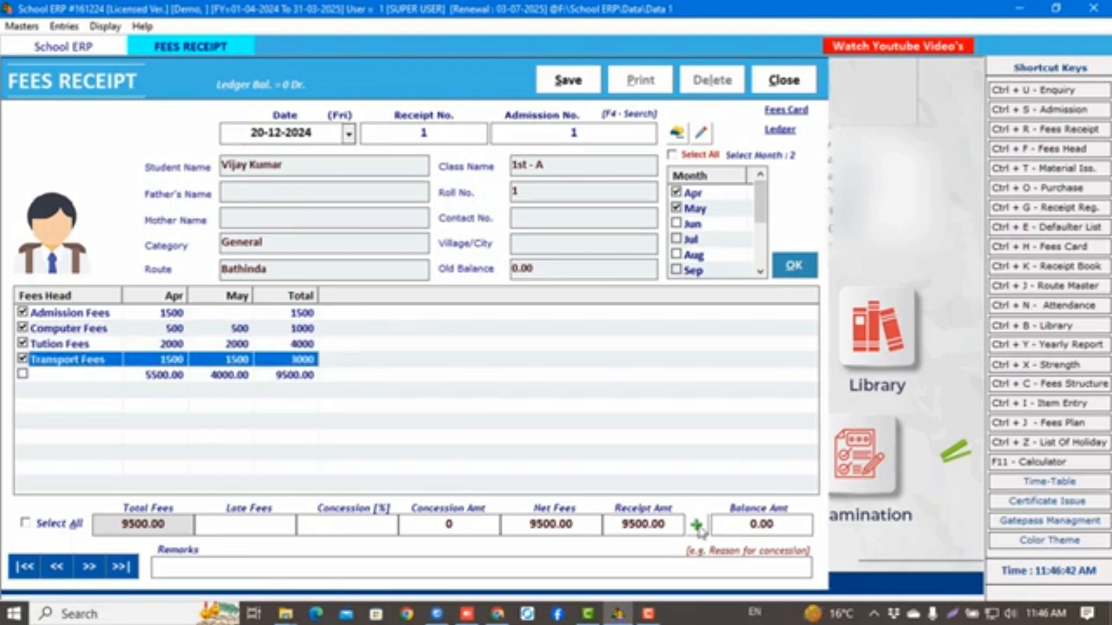
Pay 6000 in cash against the 9500.00 total, leaving 3500.00 balance, and save
{"action": "left_click_drag", "start_coordinate": [618, 524], "coordinate": [675, 524]}
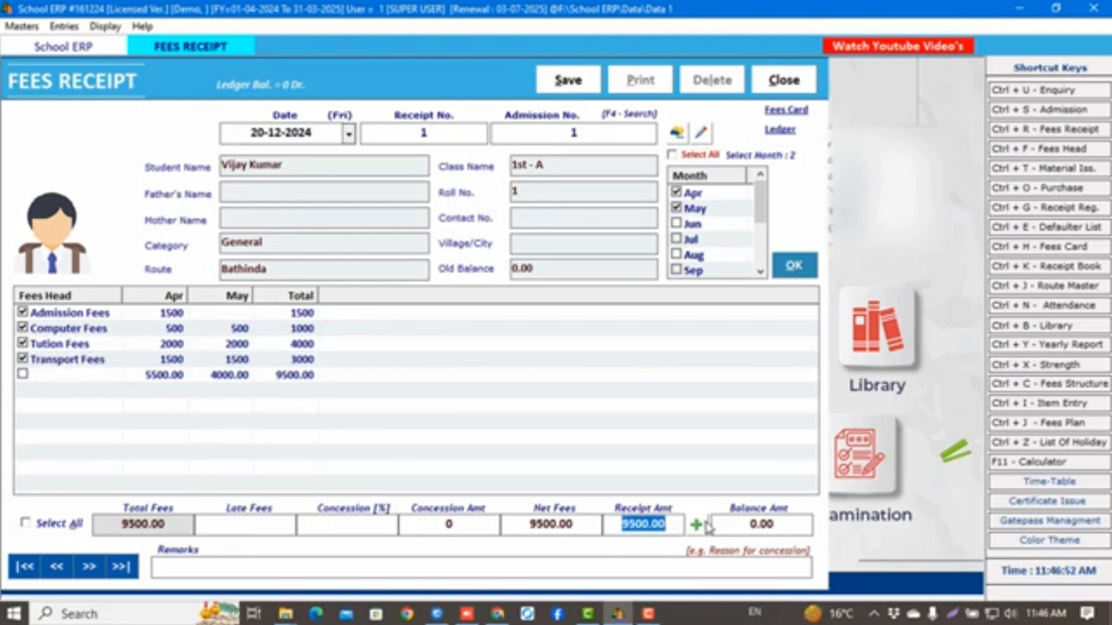
{"action": "left_click", "coordinate": [699, 524]}
{"action": "type", "text": "6000"}
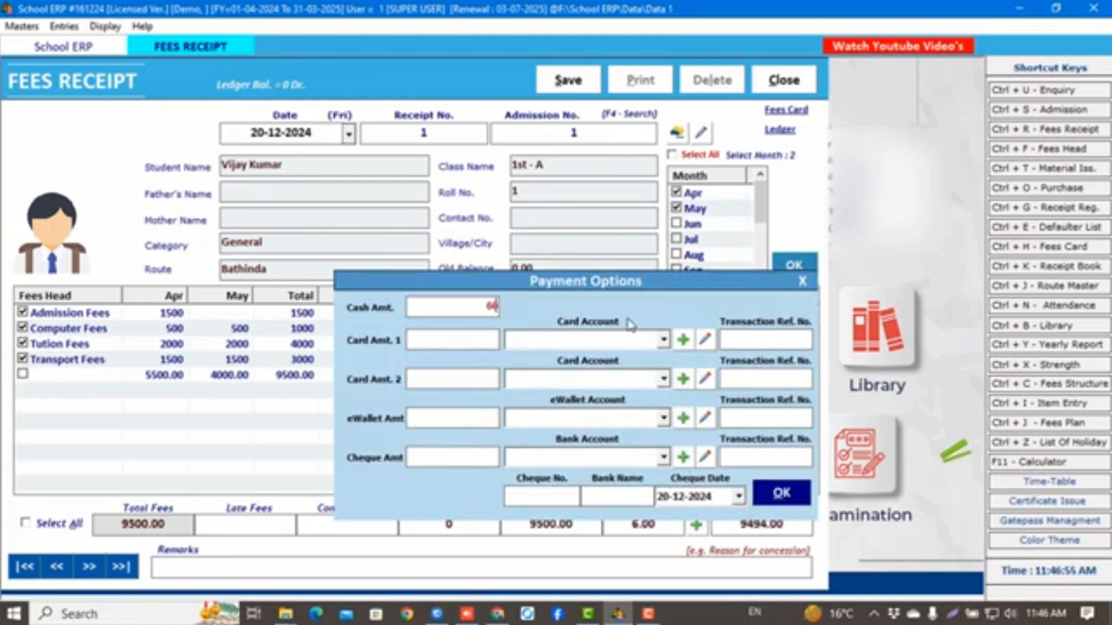
{"action": "left_click", "coordinate": [797, 498]}
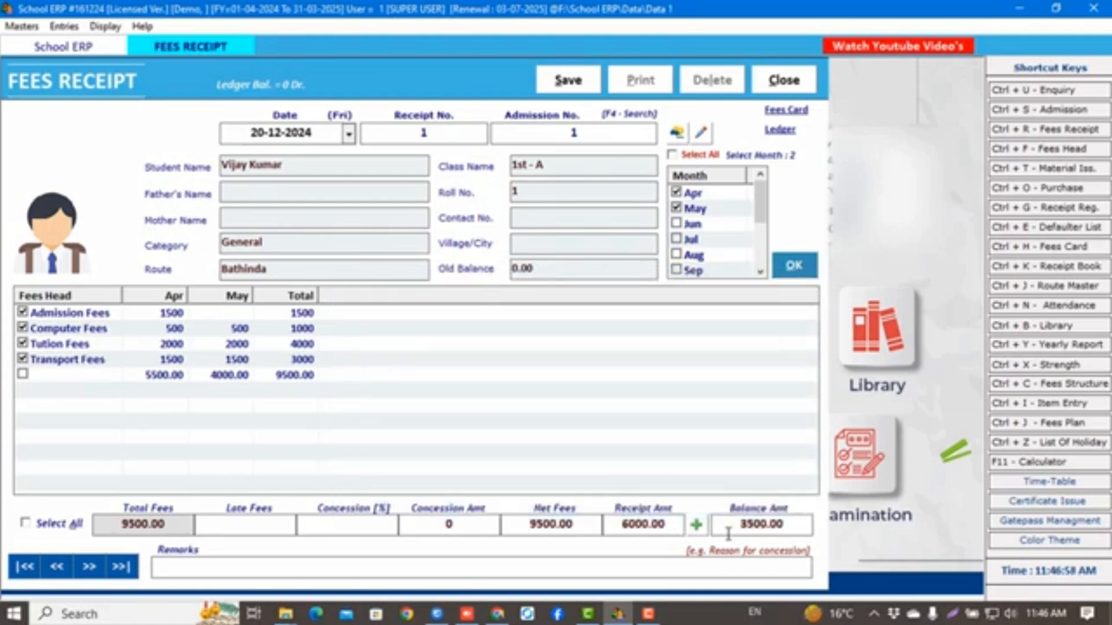
{"action": "left_click_drag", "start_coordinate": [729, 524], "coordinate": [776, 524]}
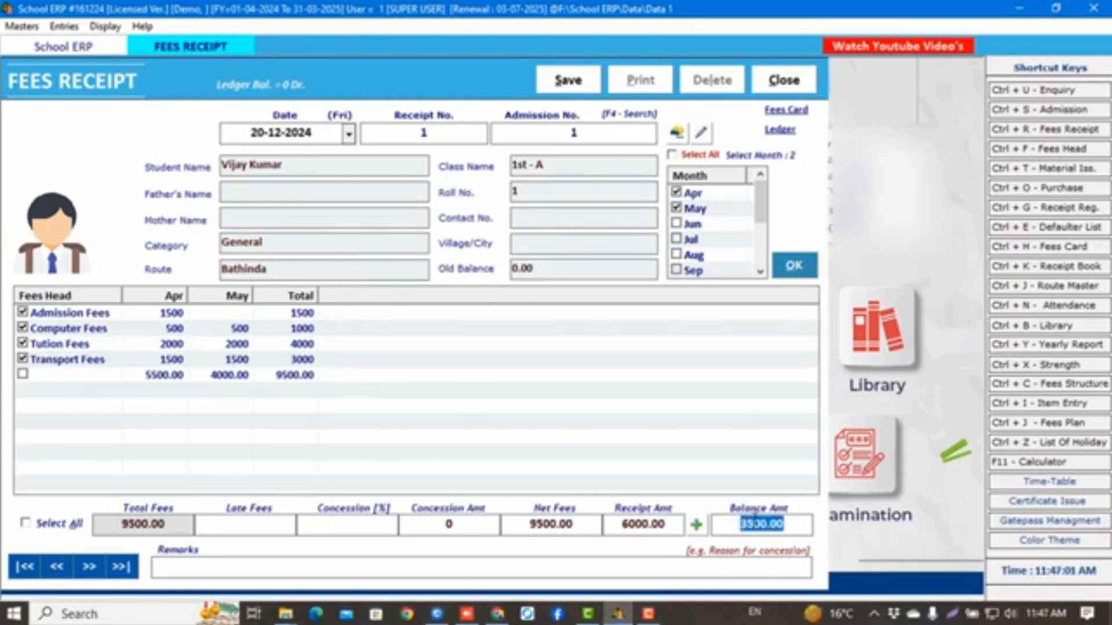
{"action": "left_click", "coordinate": [551, 86]}
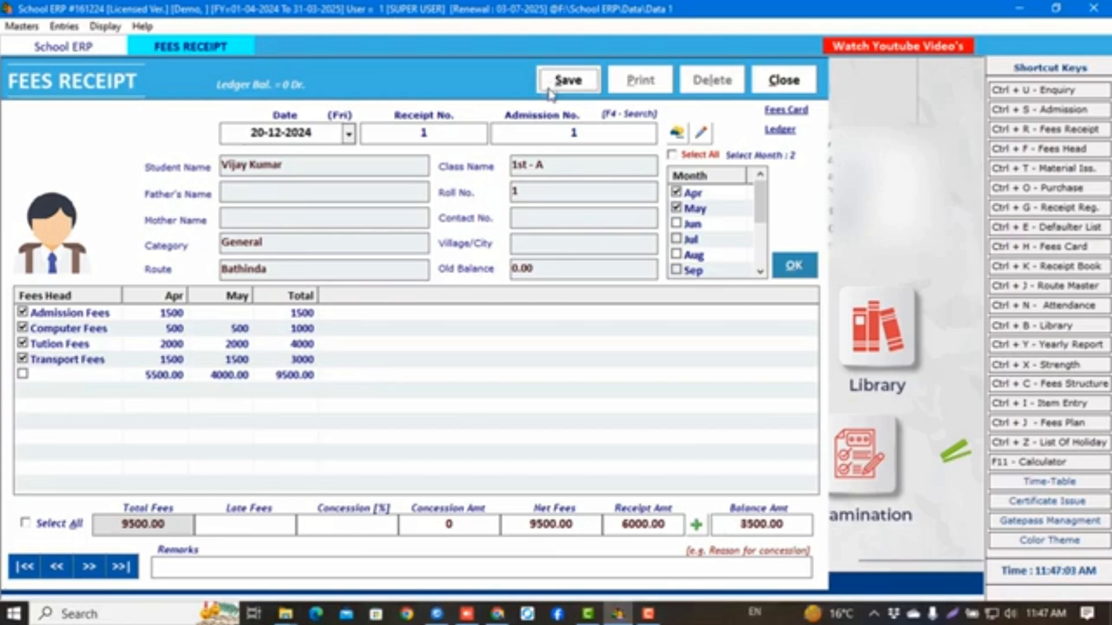
Verify 1500 admission, 1000 computer, 4000 tuition fees, 9500.00 total, 6000.00 received, 3500.00 balance
{"action": "scroll", "coordinate": [326, 379], "scroll_direction": "down", "scroll_amount": 10}
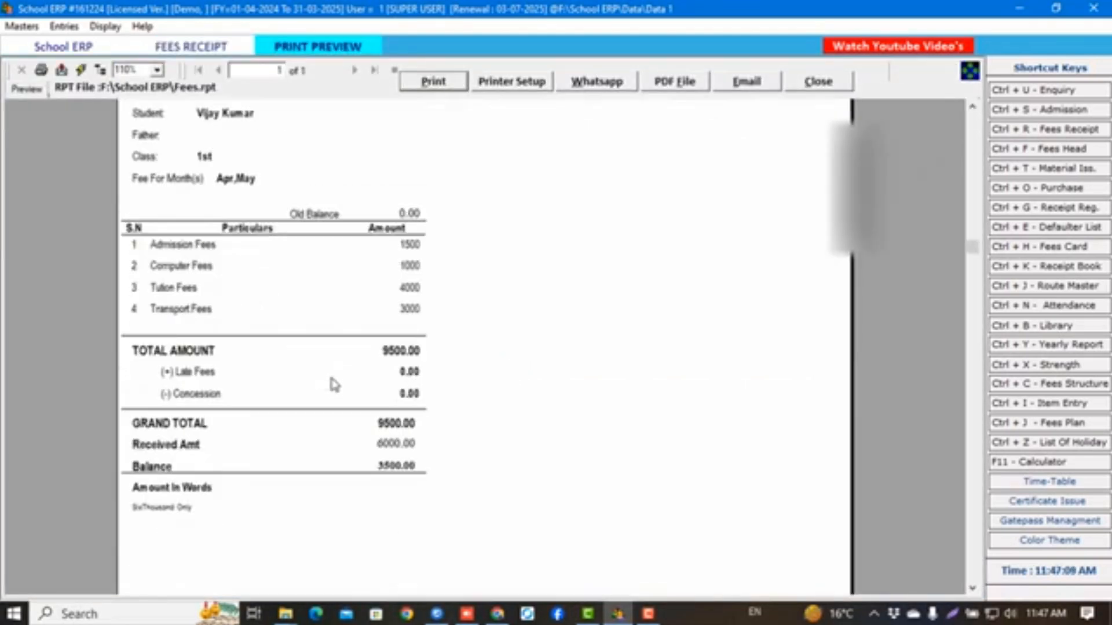
{"action": "scroll", "coordinate": [341, 387], "scroll_direction": "up", "scroll_amount": 6}
{"action": "scroll", "coordinate": [347, 360], "scroll_direction": "up", "scroll_amount": 4}
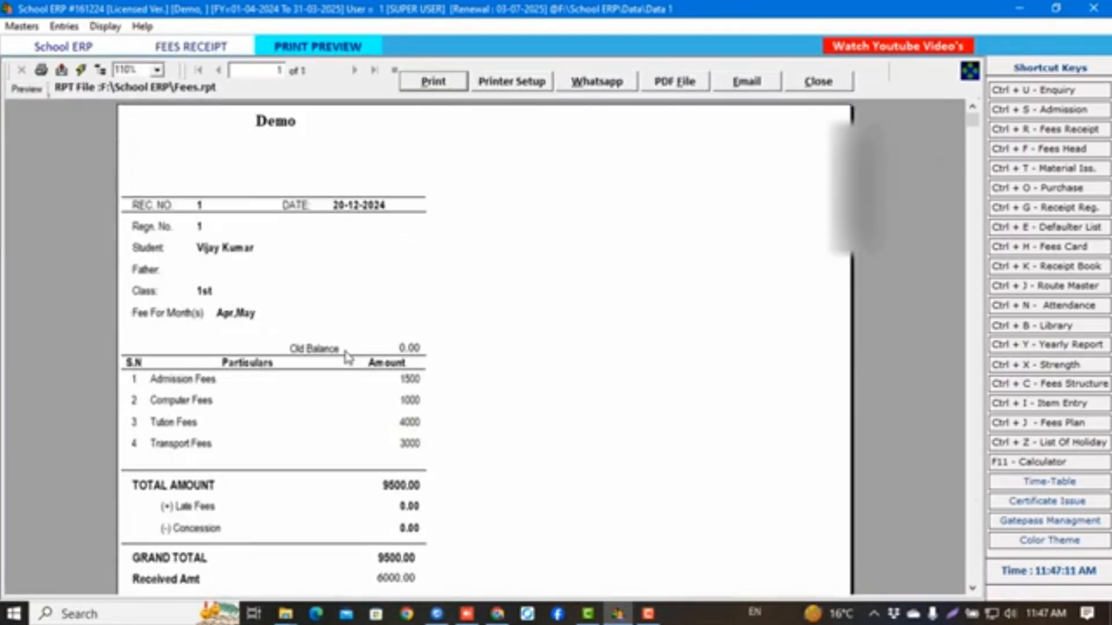
{"action": "left_click", "coordinate": [405, 379]}
{"action": "left_click", "coordinate": [408, 403]}
{"action": "left_click", "coordinate": [410, 421]}
{"action": "left_click", "coordinate": [408, 485]}
{"action": "scroll", "coordinate": [406, 486], "scroll_direction": "down", "scroll_amount": 4}
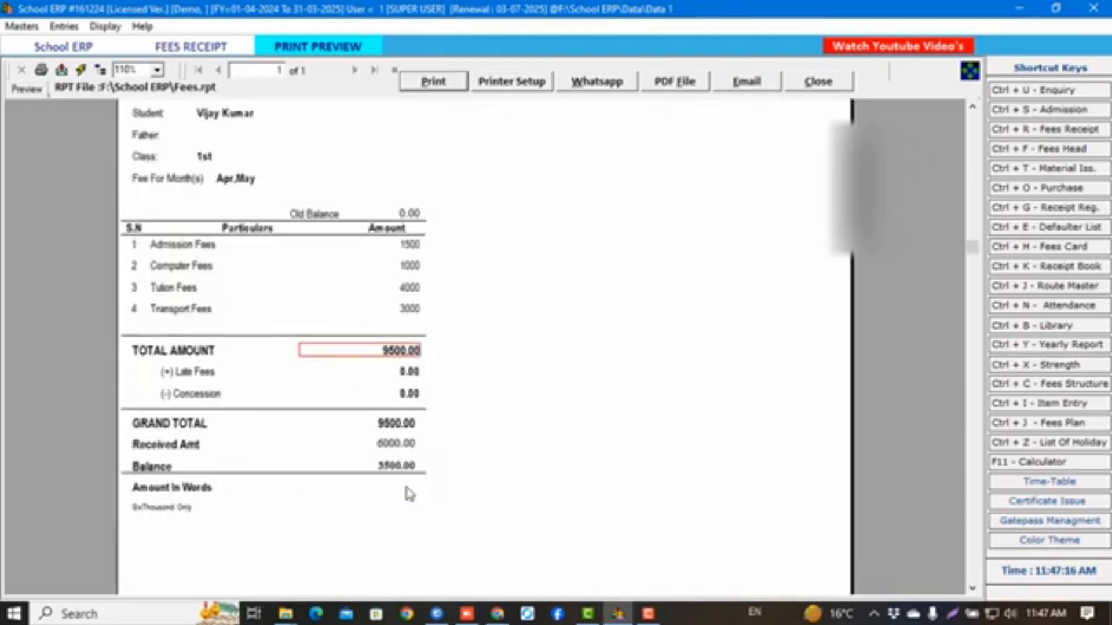
{"action": "left_click", "coordinate": [391, 306]}
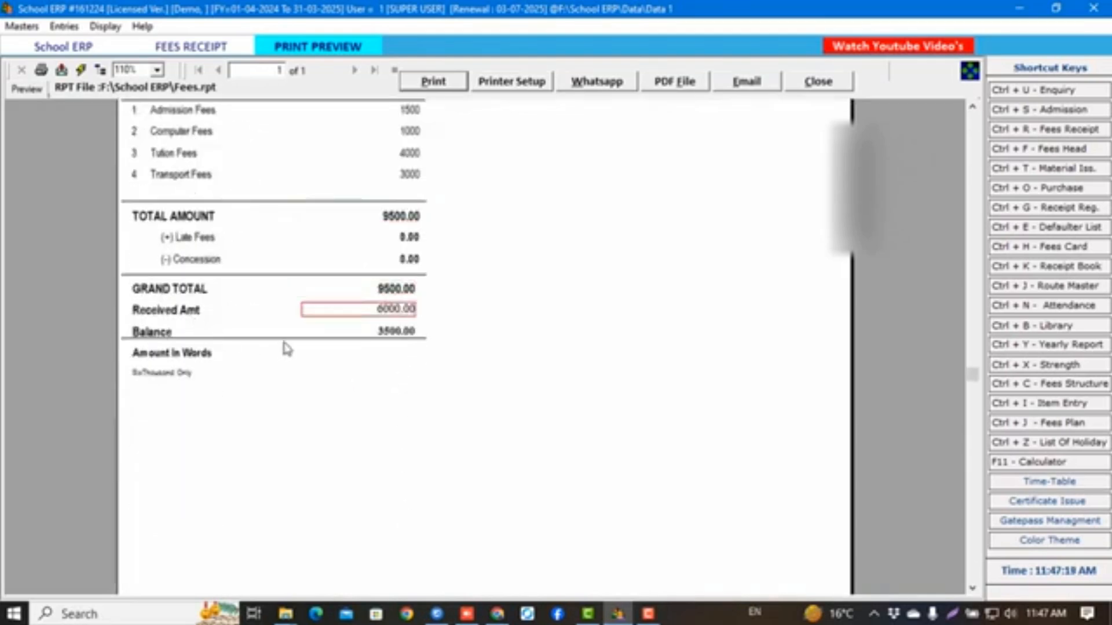
{"action": "left_click", "coordinate": [391, 337]}
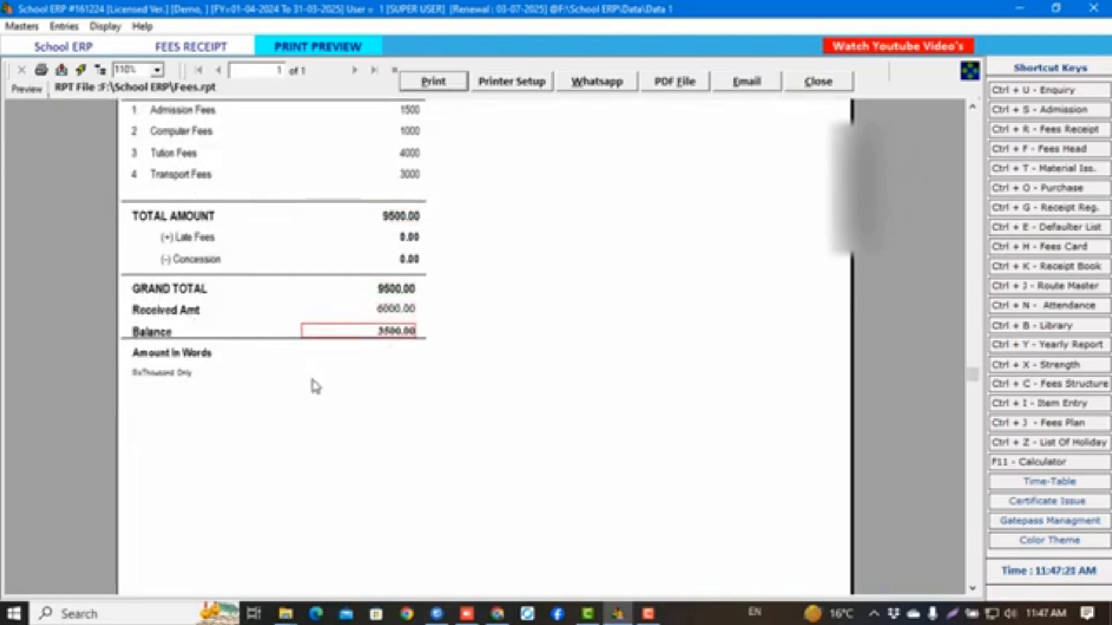
{"action": "scroll", "coordinate": [316, 385], "scroll_direction": "up", "scroll_amount": 4}
Create receipt 2 for admission 1 covering June with 3500.00 old balance, then save and print
{"action": "left_click", "coordinate": [805, 83]}
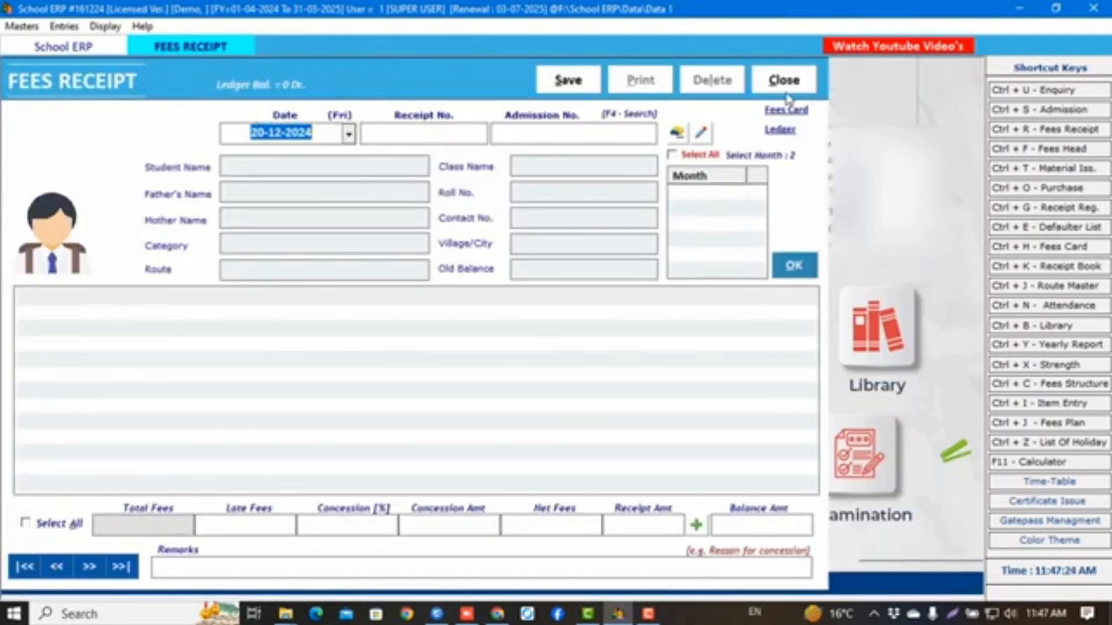
{"action": "key", "text": "Return"}
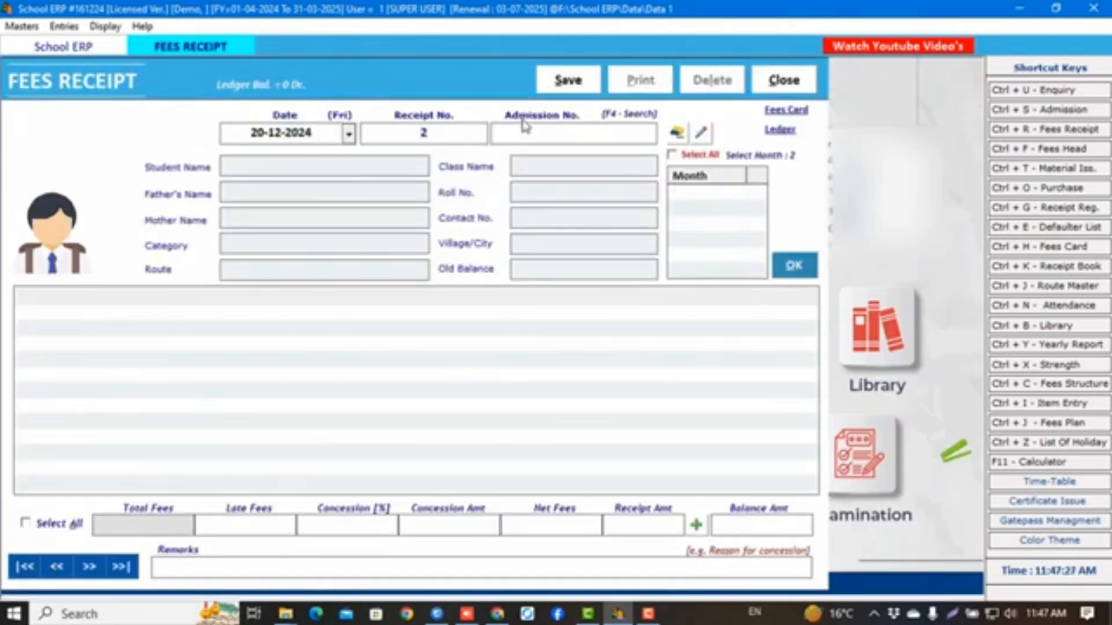
{"action": "type", "text": "1"}
{"action": "key", "text": "Return"}
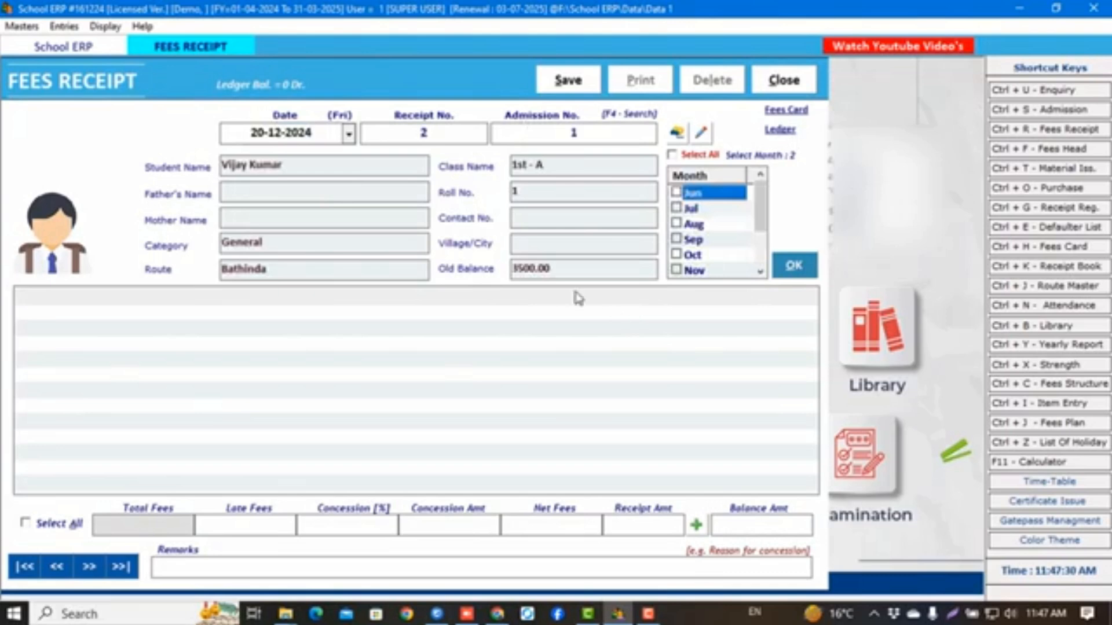
{"action": "left_click_drag", "start_coordinate": [574, 270], "coordinate": [477, 270]}
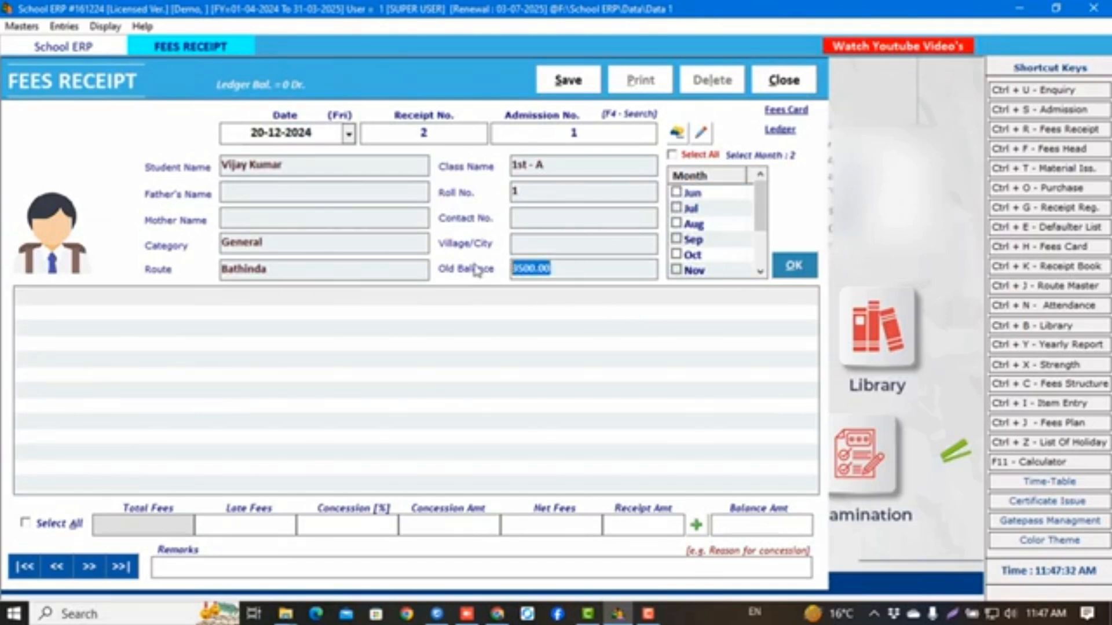
{"action": "left_click", "coordinate": [675, 192]}
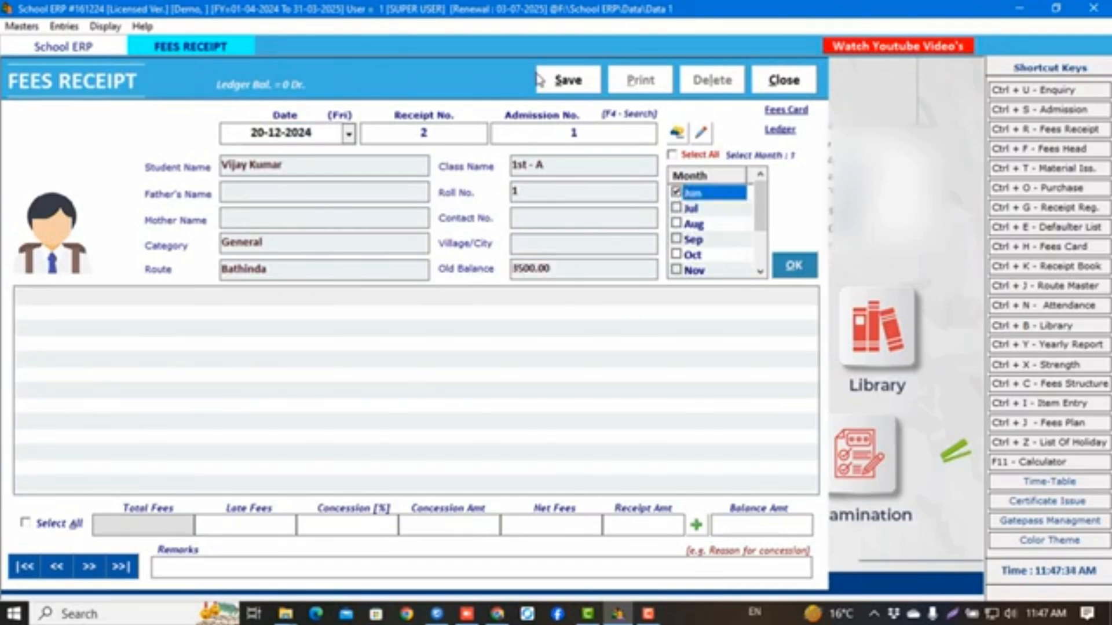
{"action": "left_click", "coordinate": [551, 81]}
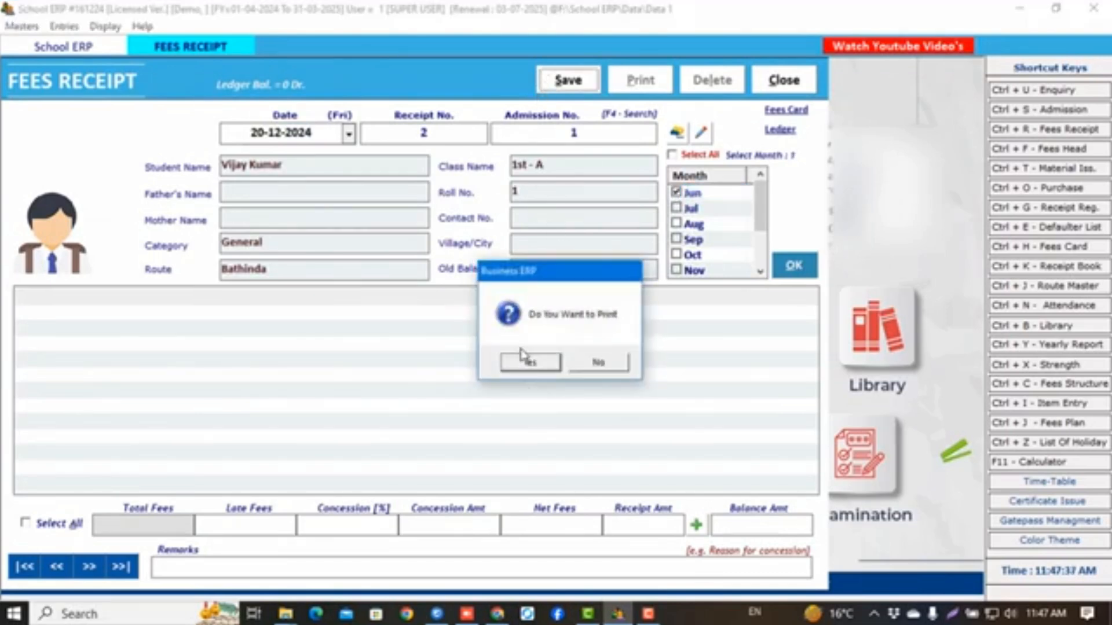
{"action": "left_click", "coordinate": [529, 360]}
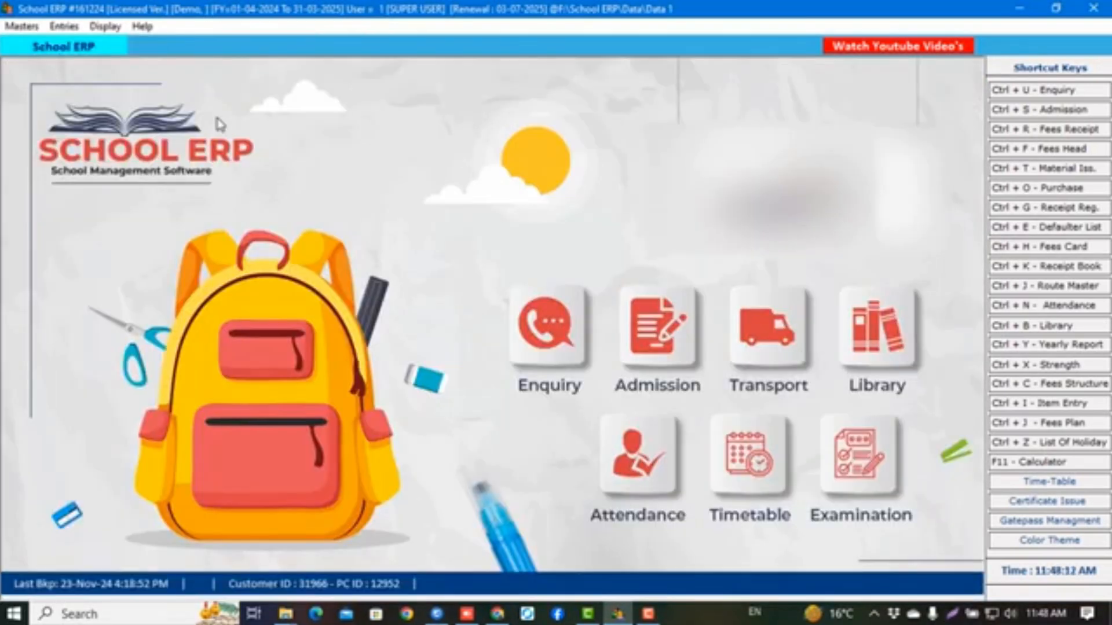
Show the Fees Receipt Register from 01-04-2024 and list the fee-record search fields
{"action": "left_click", "coordinate": [103, 28]}
{"action": "left_click", "coordinate": [191, 147]}
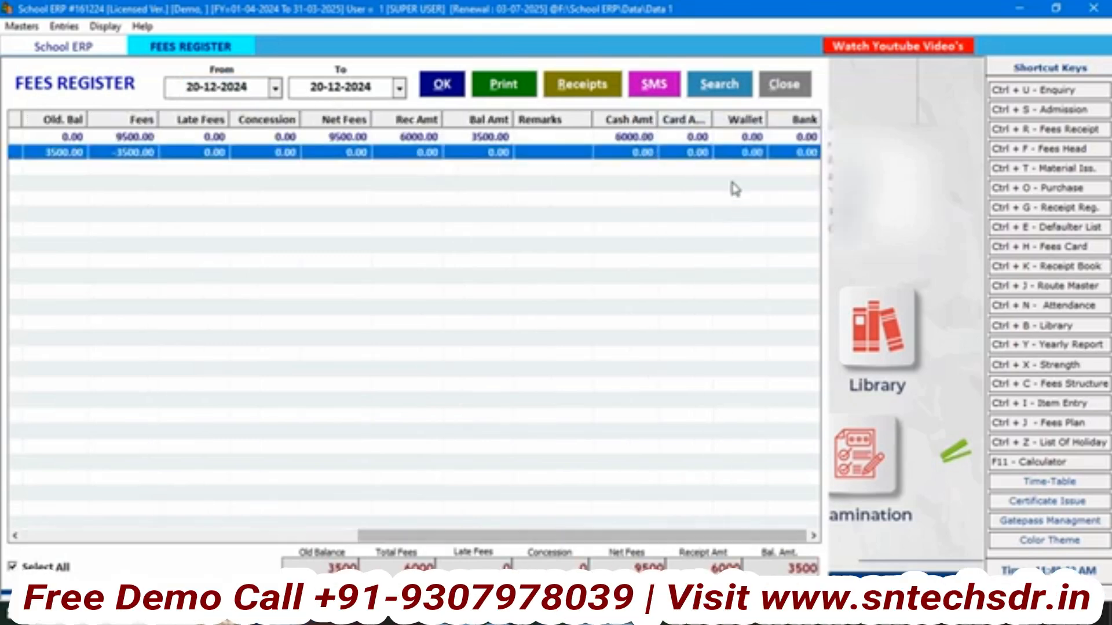
{"action": "left_click", "coordinate": [254, 85]}
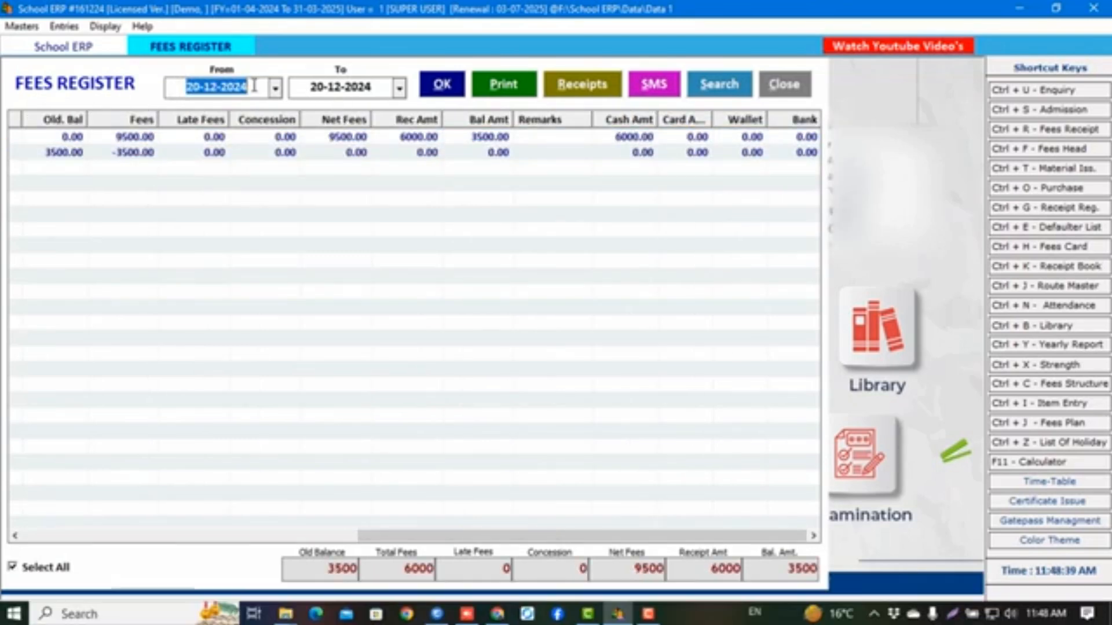
{"action": "type", "text": "01-04-2024"}
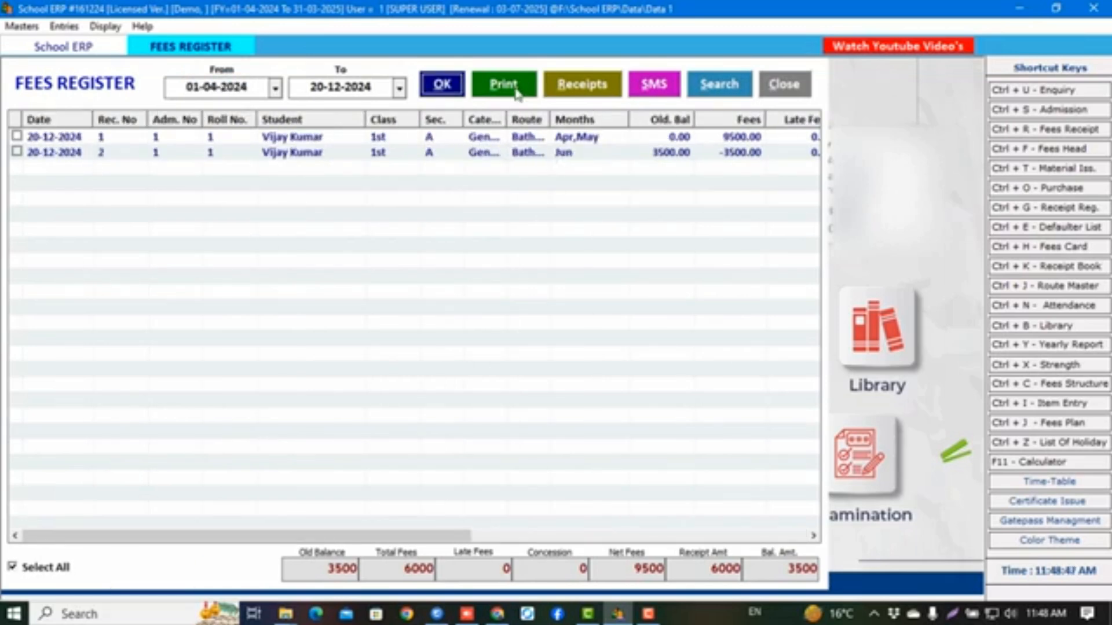
{"action": "left_click", "coordinate": [747, 87]}
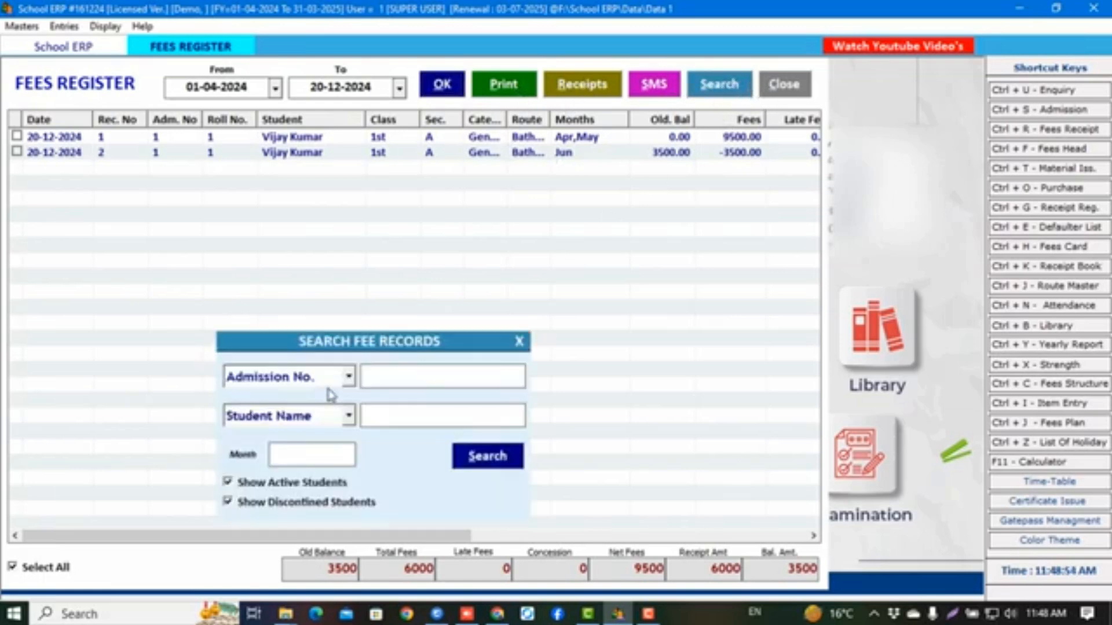
{"action": "left_click", "coordinate": [349, 376]}
{"action": "scroll", "coordinate": [289, 472], "scroll_direction": "down", "scroll_amount": 3}
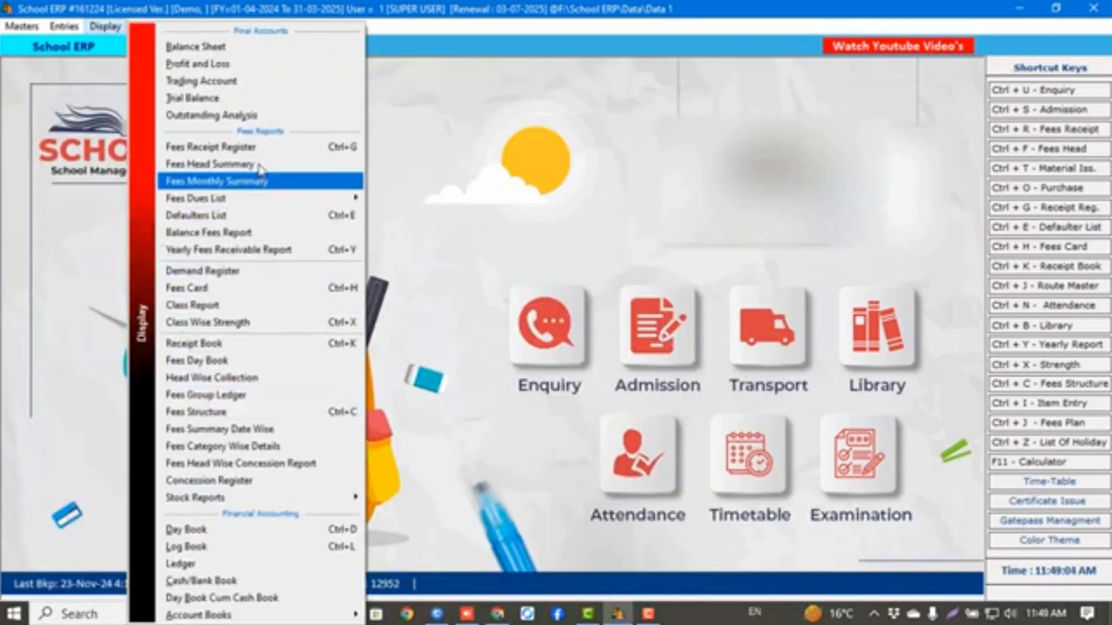
Check admission 1's fees card in due-fees and fee-structure views (5500 April, 4000 monthly), then print it
{"action": "mouse_move", "coordinate": [271, 200]}
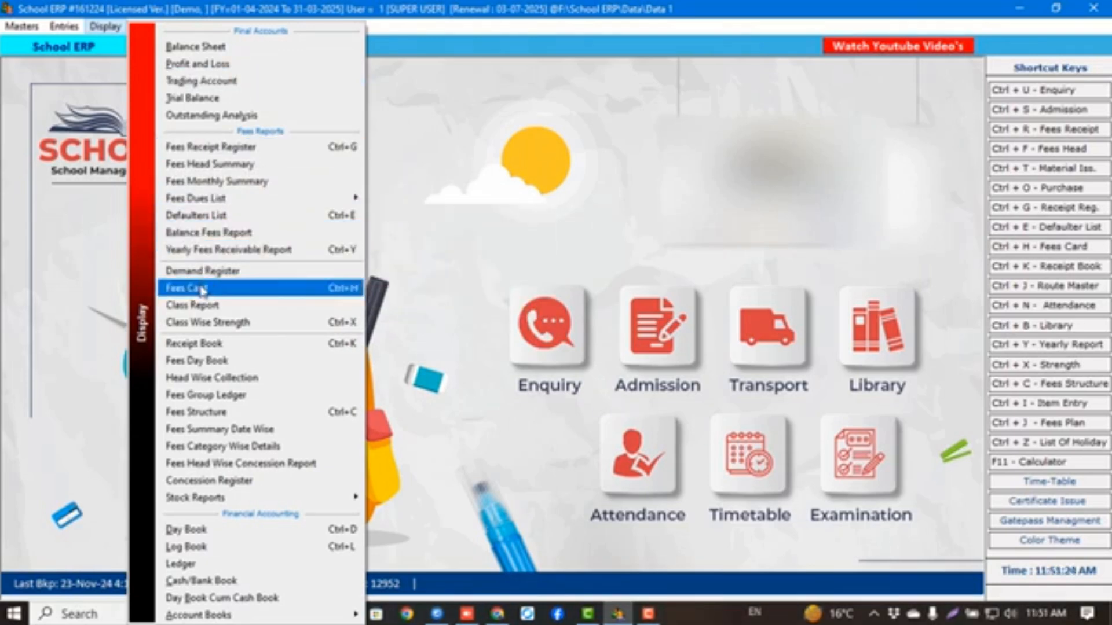
{"action": "left_click", "coordinate": [202, 290]}
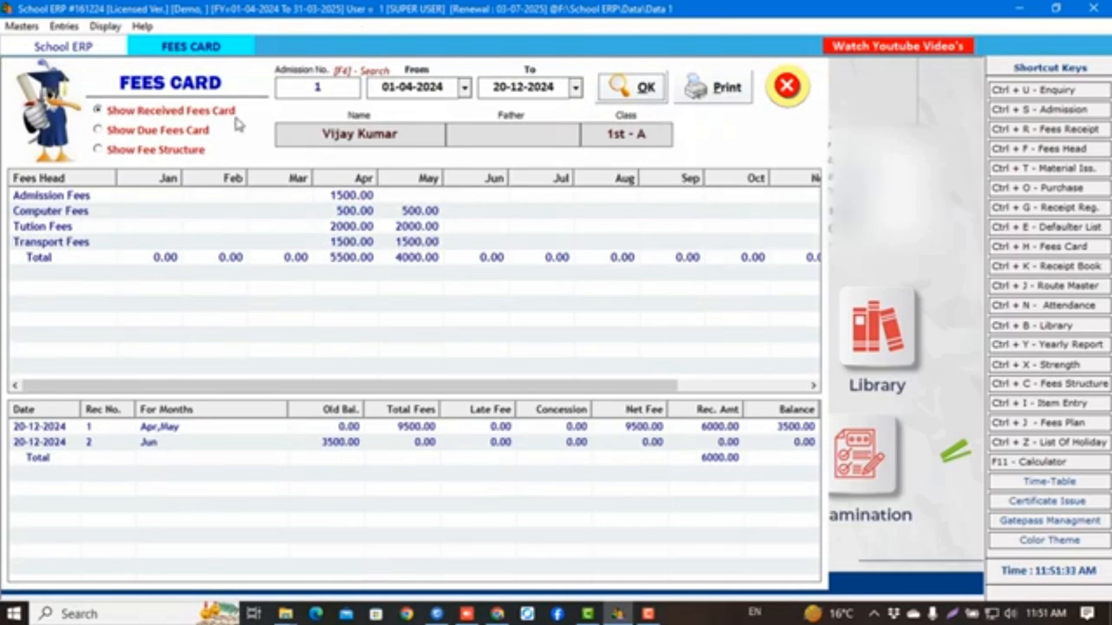
{"action": "left_click", "coordinate": [152, 136]}
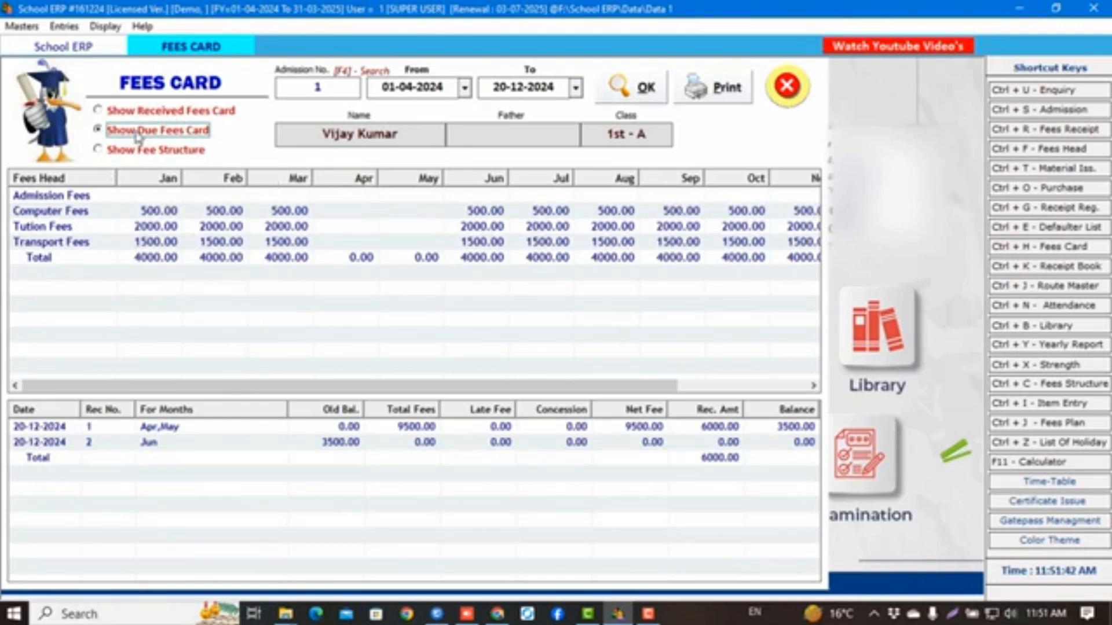
{"action": "left_click", "coordinate": [139, 152]}
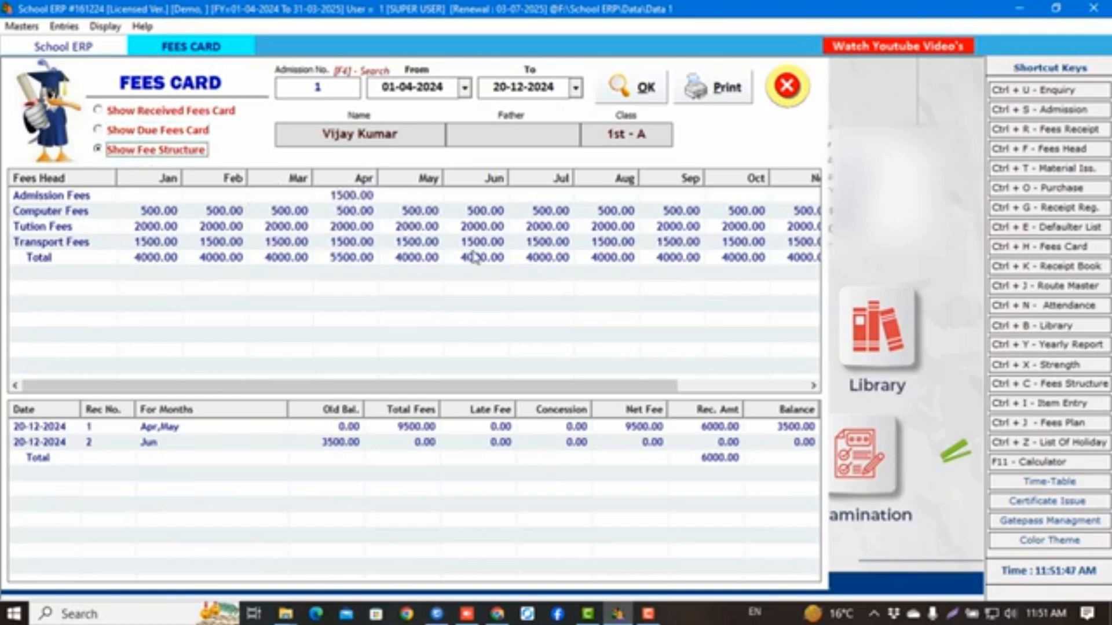
{"action": "left_click", "coordinate": [716, 89]}
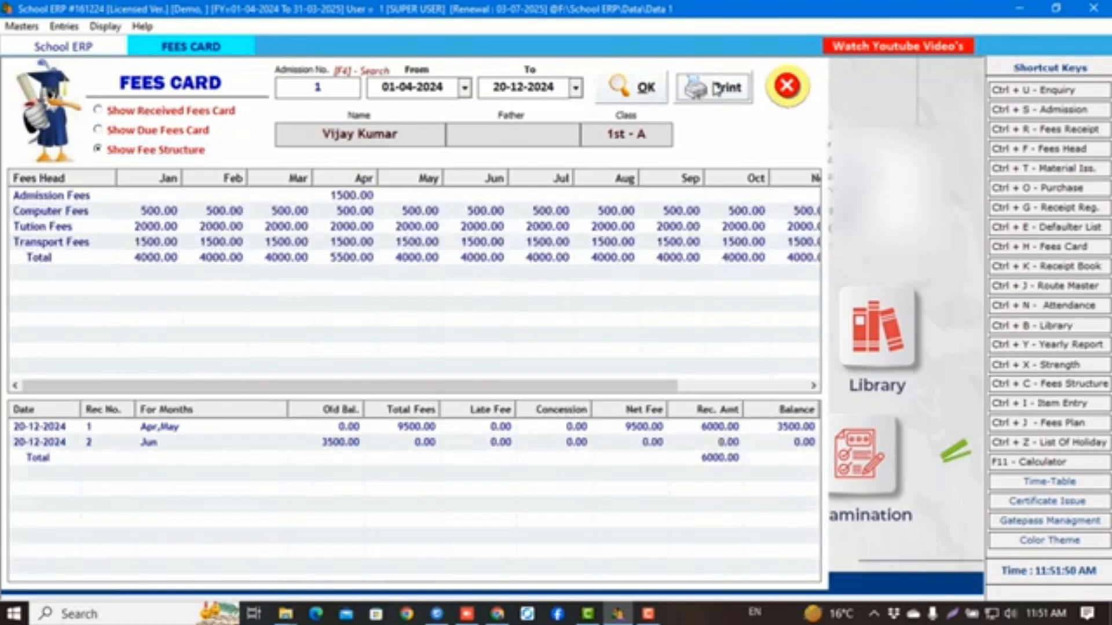